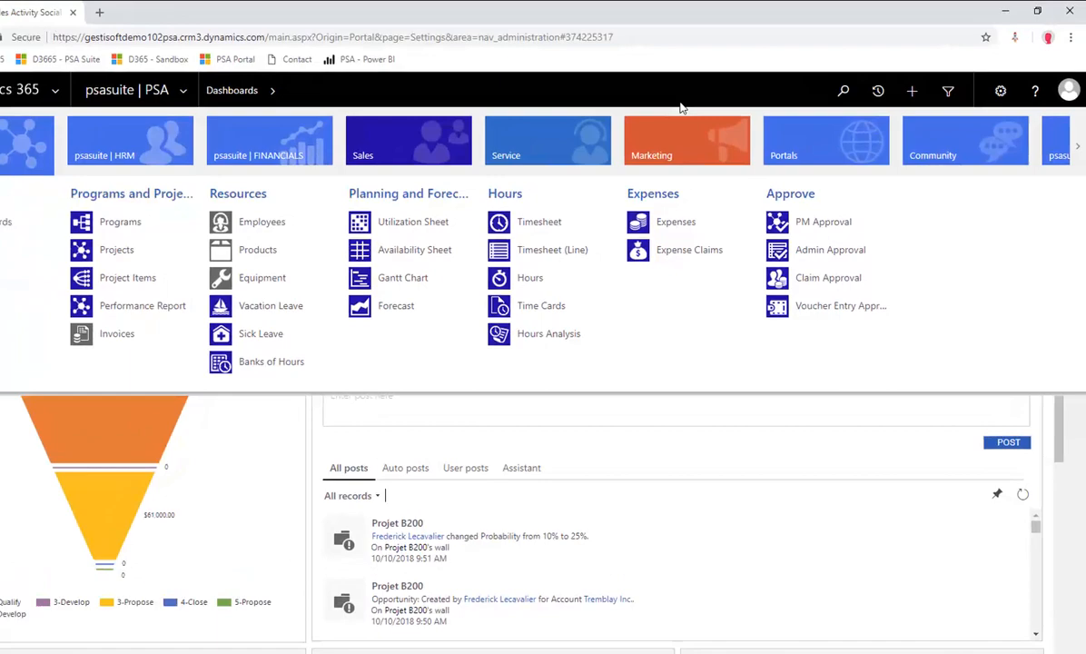
Step: Search all records for "tremblay", restrict the results to accounts, and open the Tremblay Inc. account
click(842, 92)
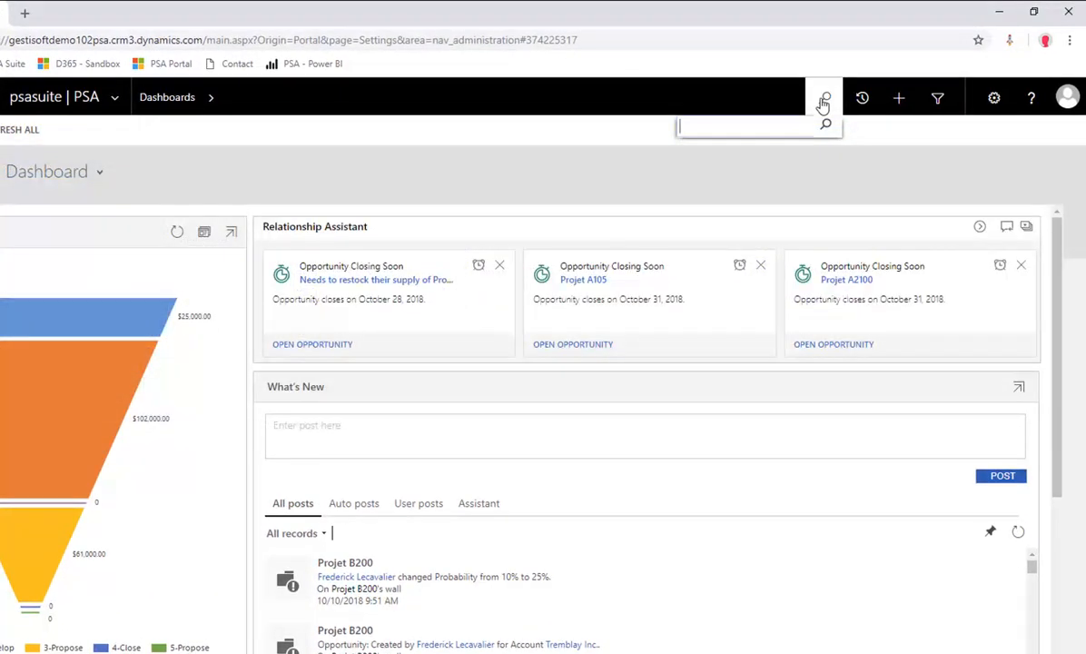
text(tremblay)
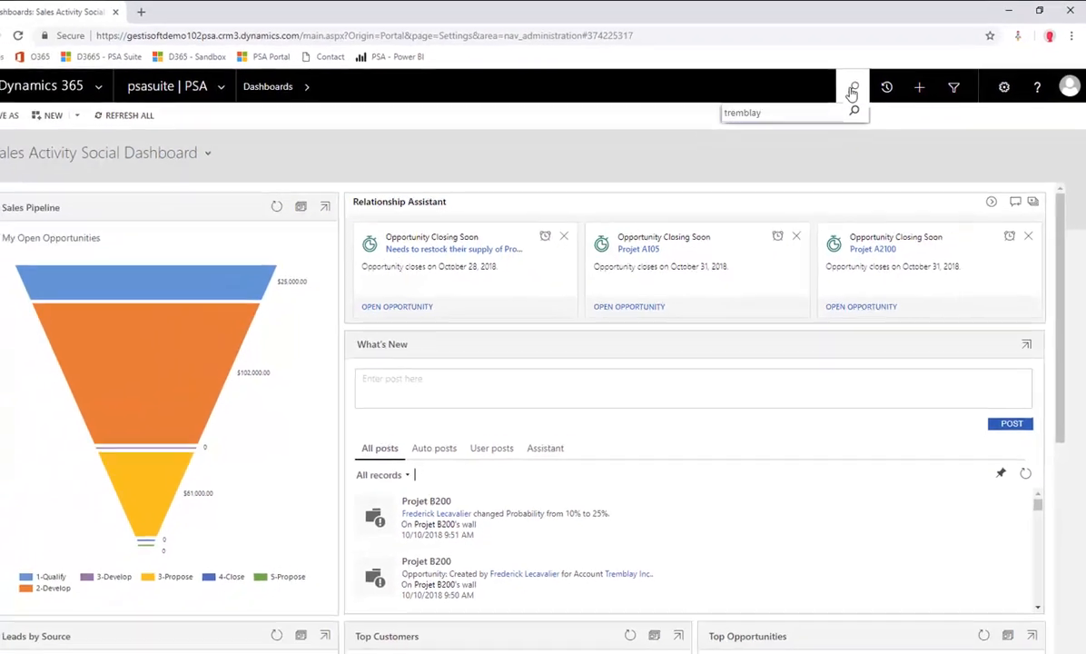
key(Return)
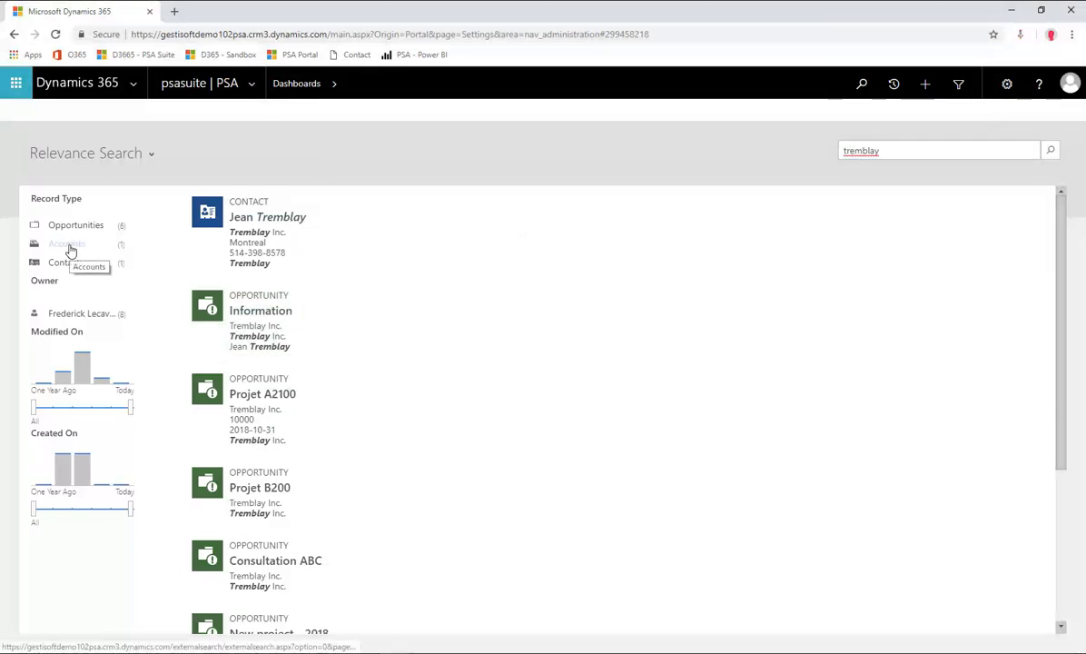
click(67, 244)
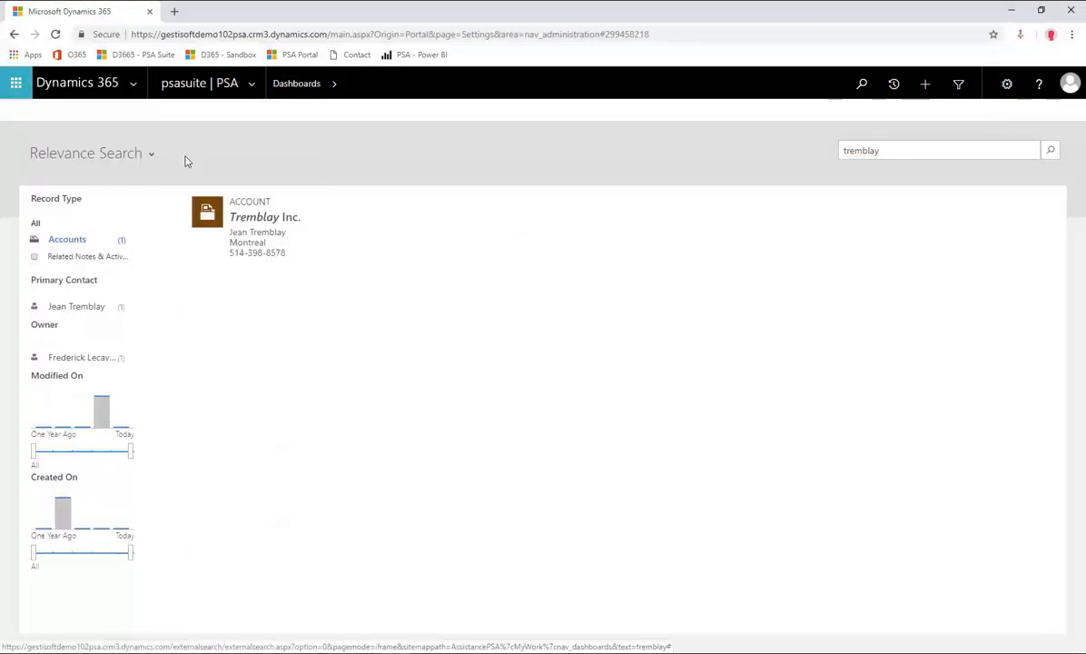
click(241, 219)
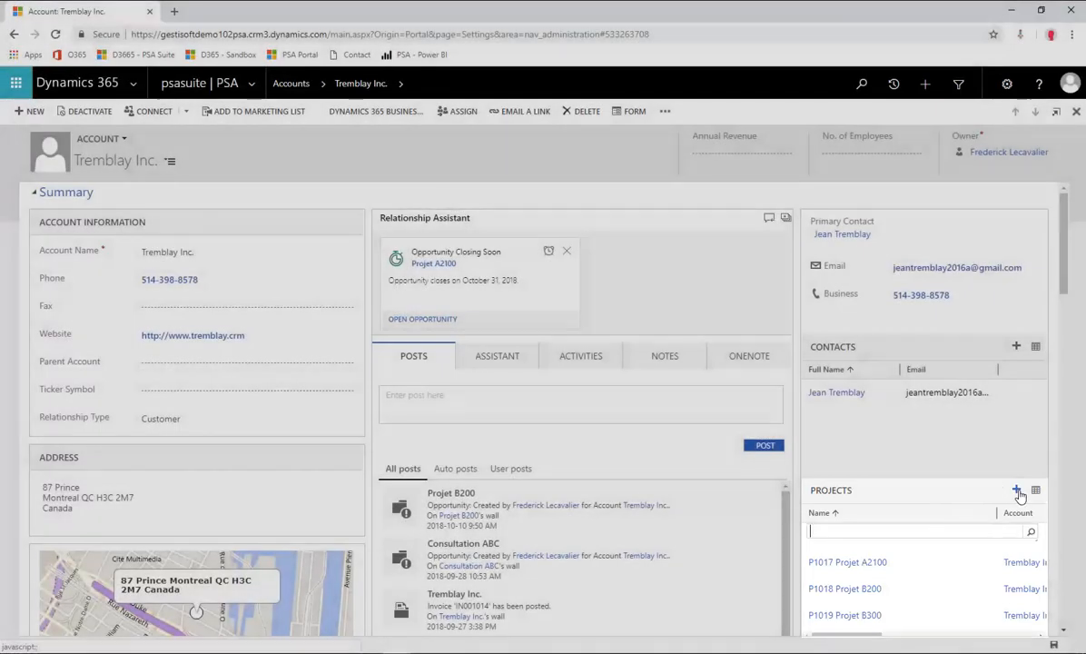
Step: Create a new project from the account's Projects list and name it Projet C100
click(1015, 492)
click(1022, 519)
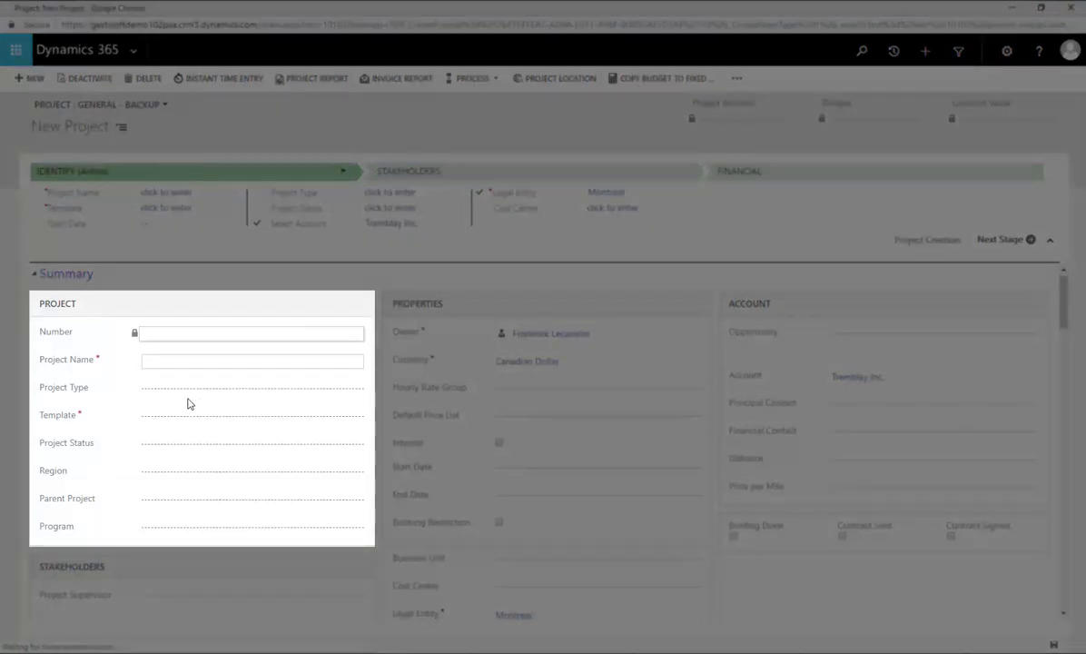
click(158, 362)
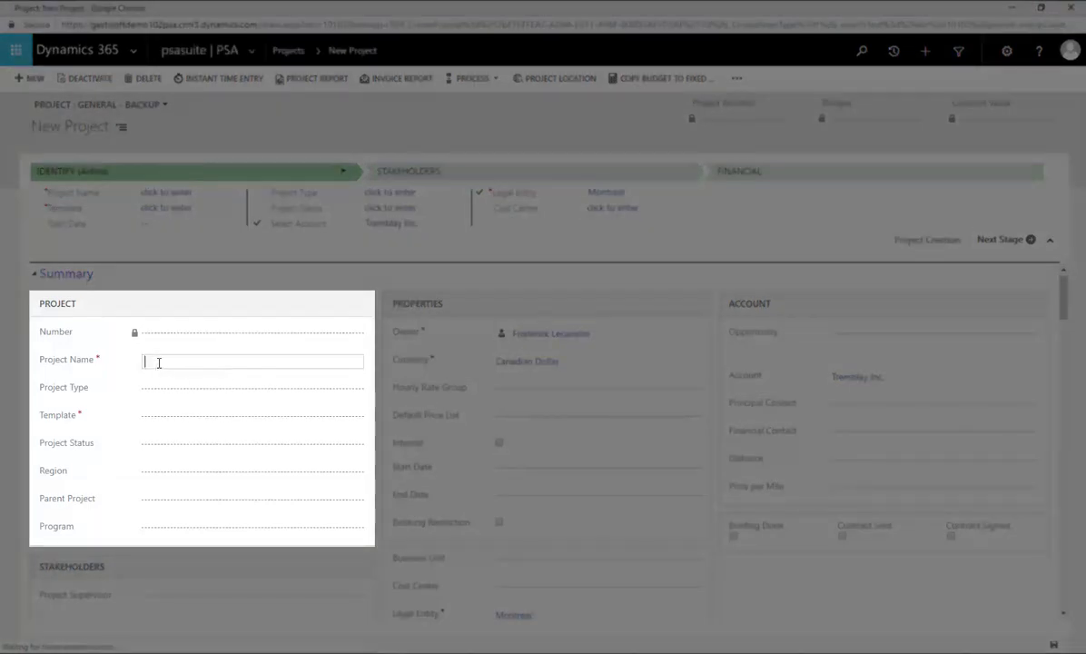
text(Projet C1)
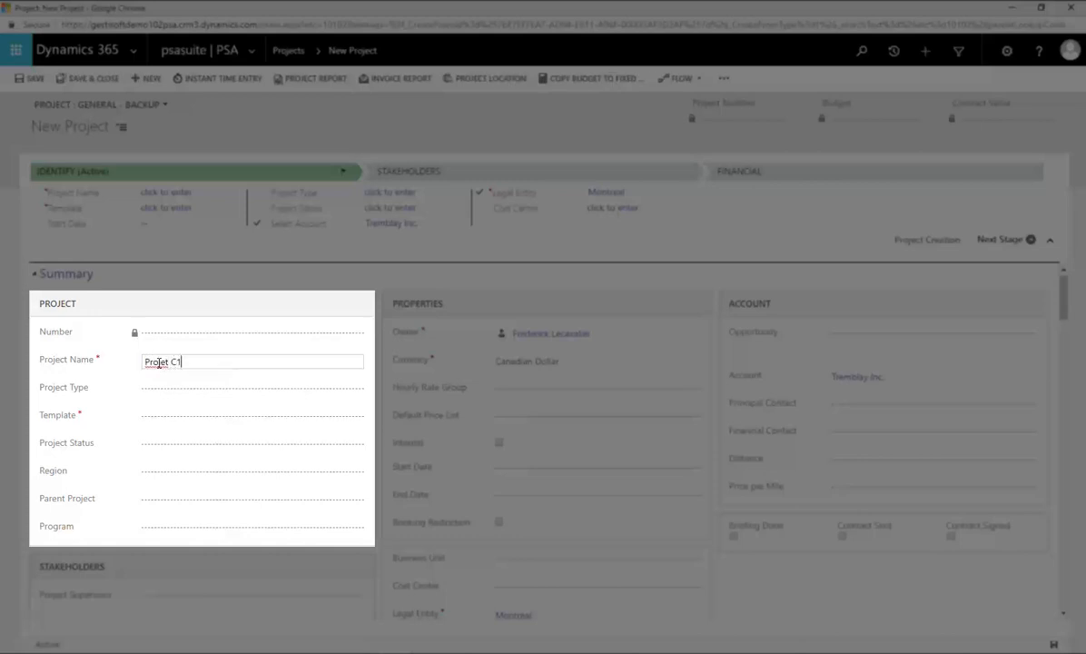
text(00)
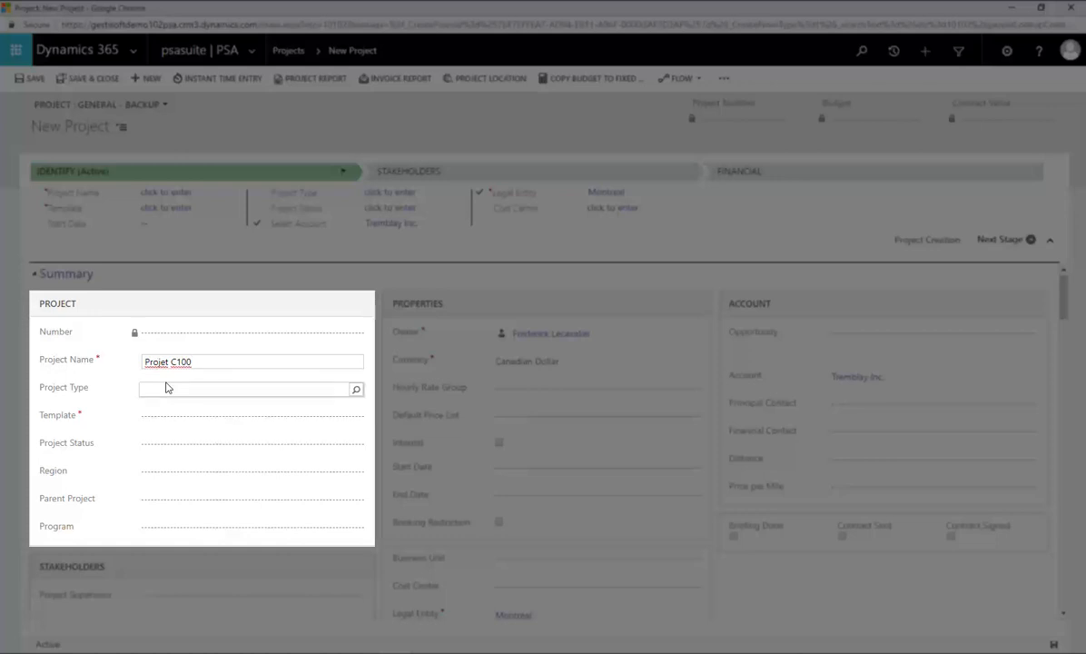
click(163, 445)
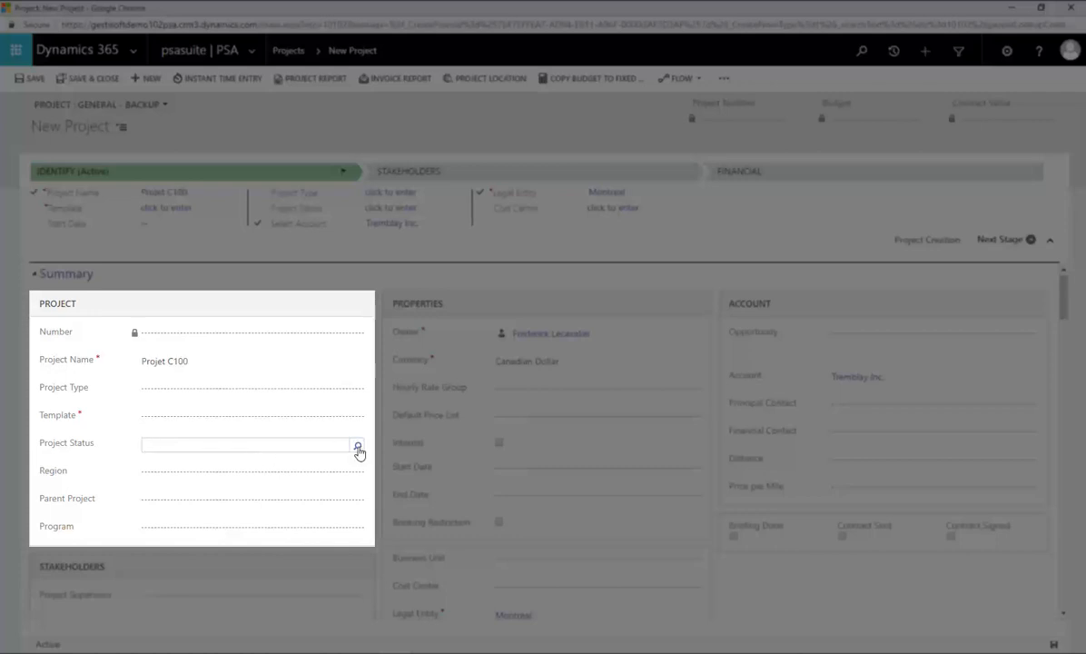
click(357, 448)
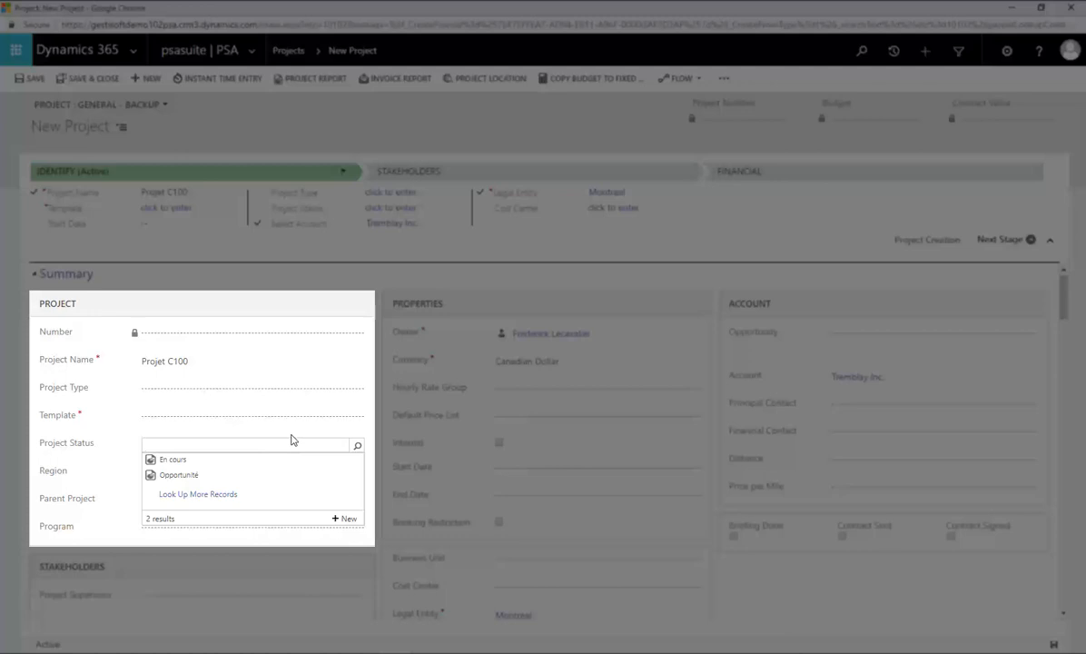
click(158, 417)
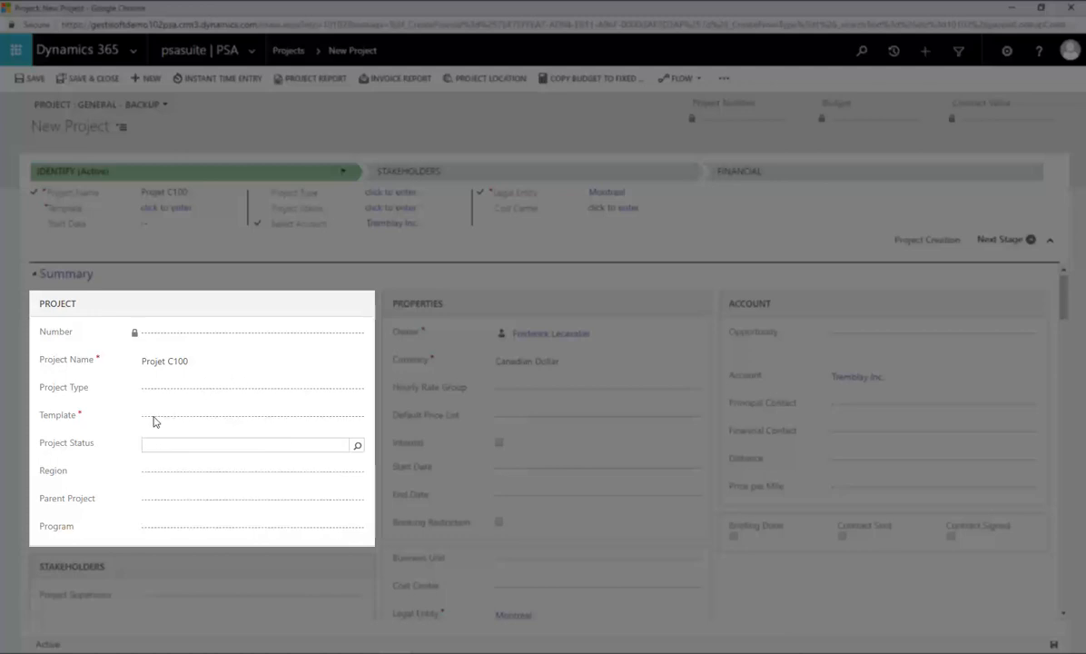
Step: Set the new project's template to Consultation
click(165, 416)
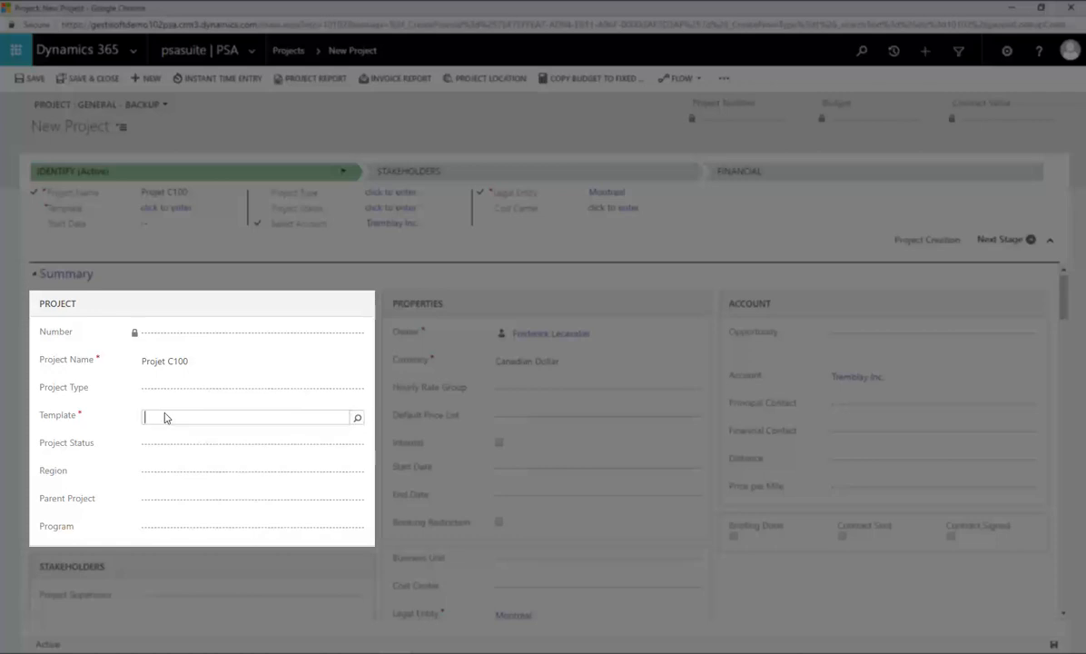
click(359, 419)
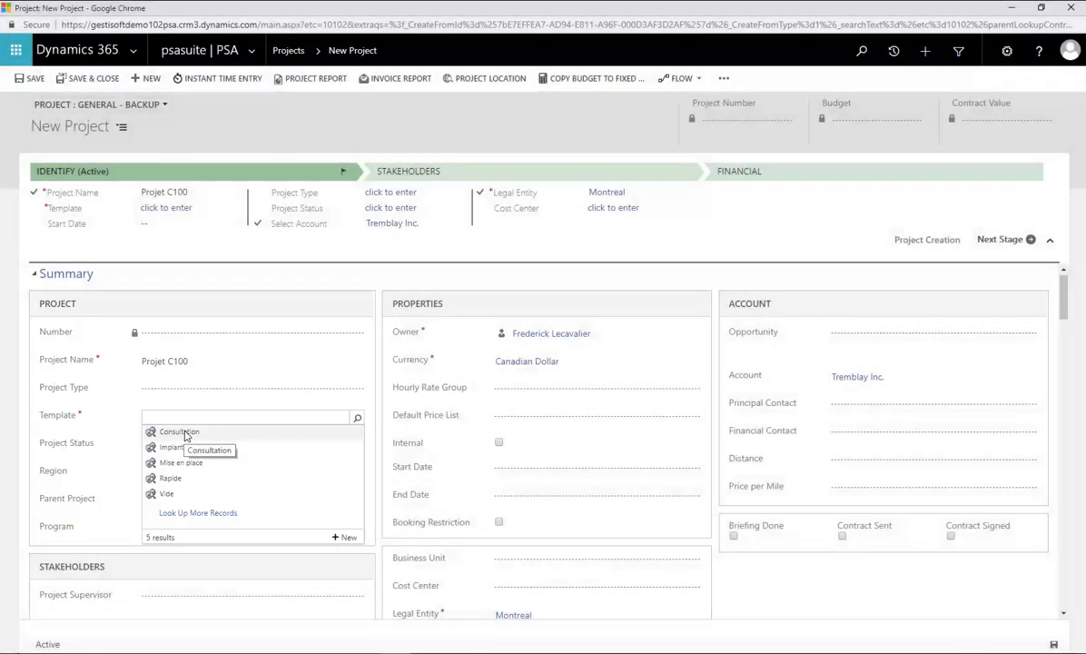
click(182, 432)
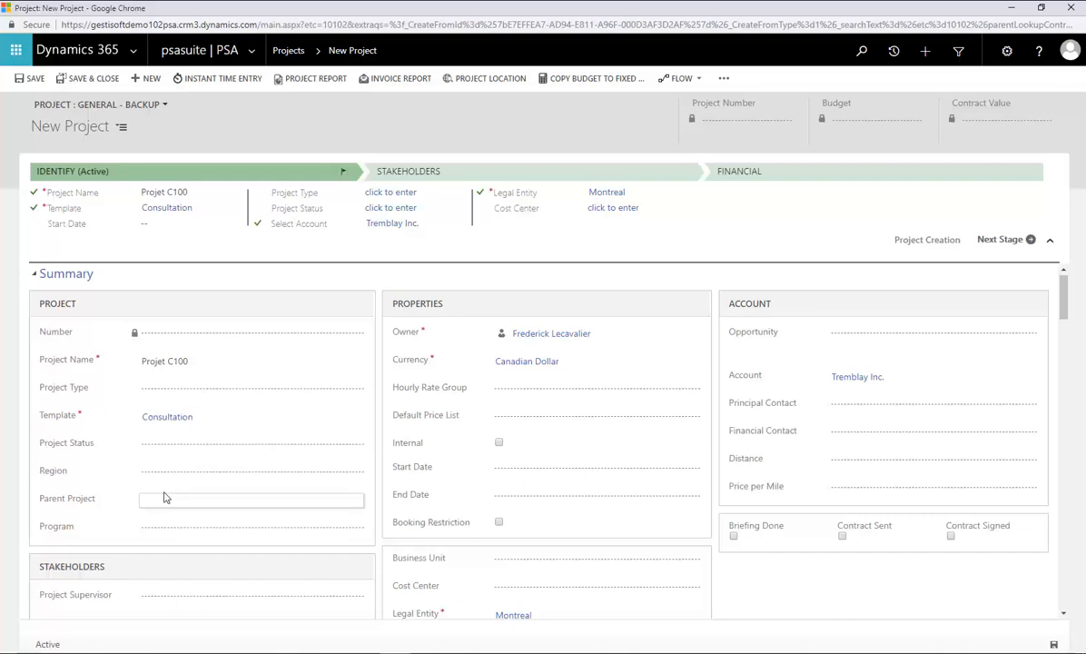
Step: Assign the same employee as project supervisor, project manager and invoice approver in the project's stakeholders section, and save the project
scroll(164, 497, down, 2)
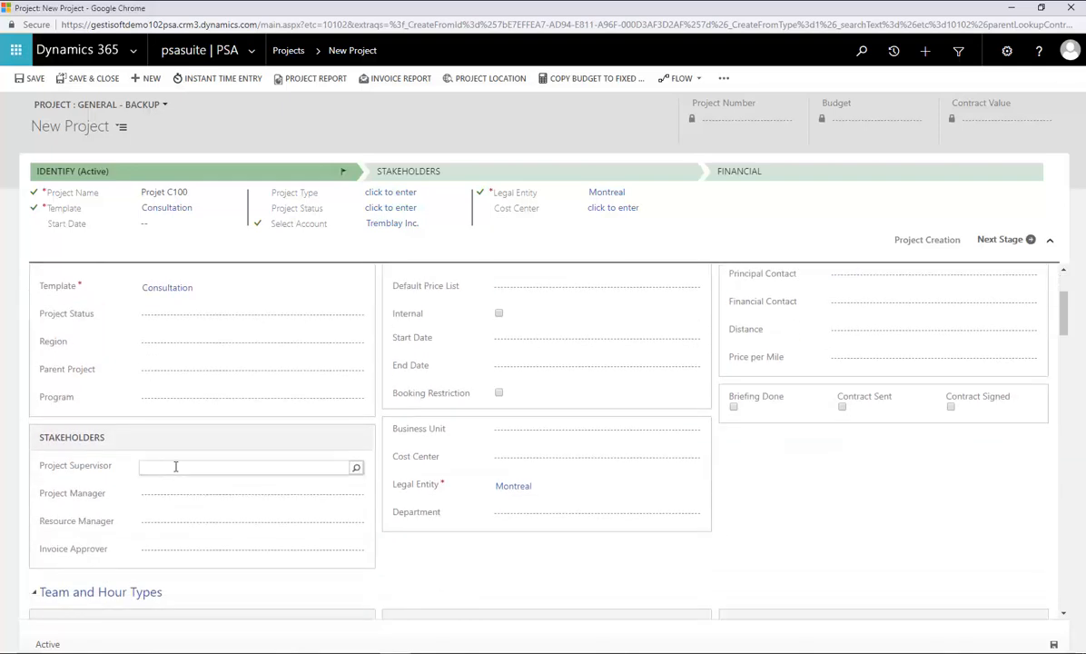
click(175, 466)
text(fre)
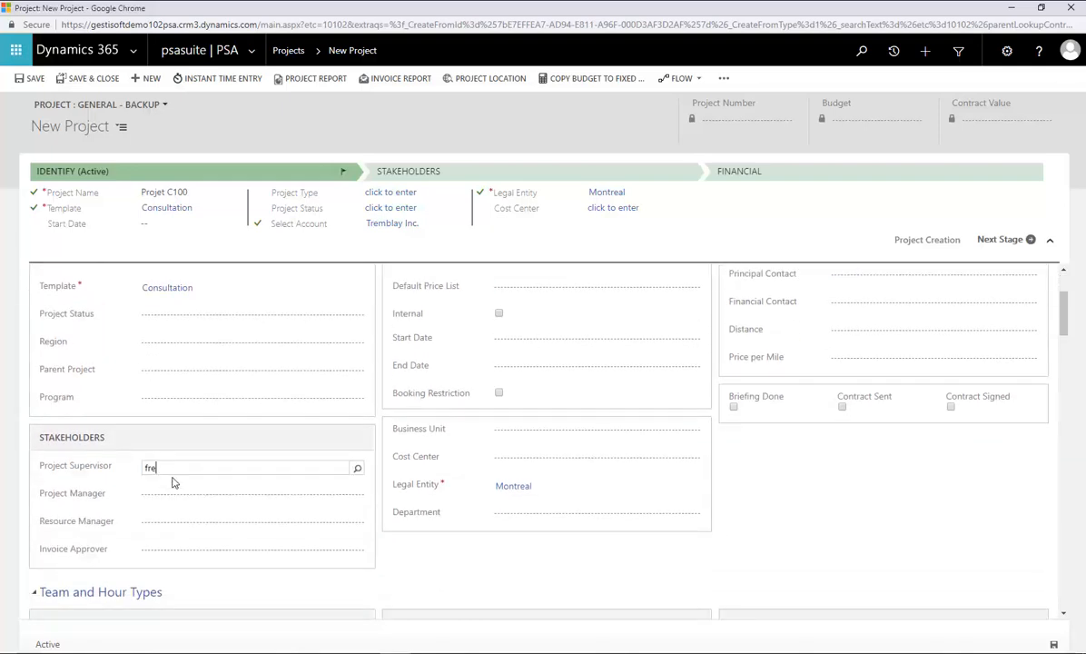
text(d)
key(Tab)
text(f)
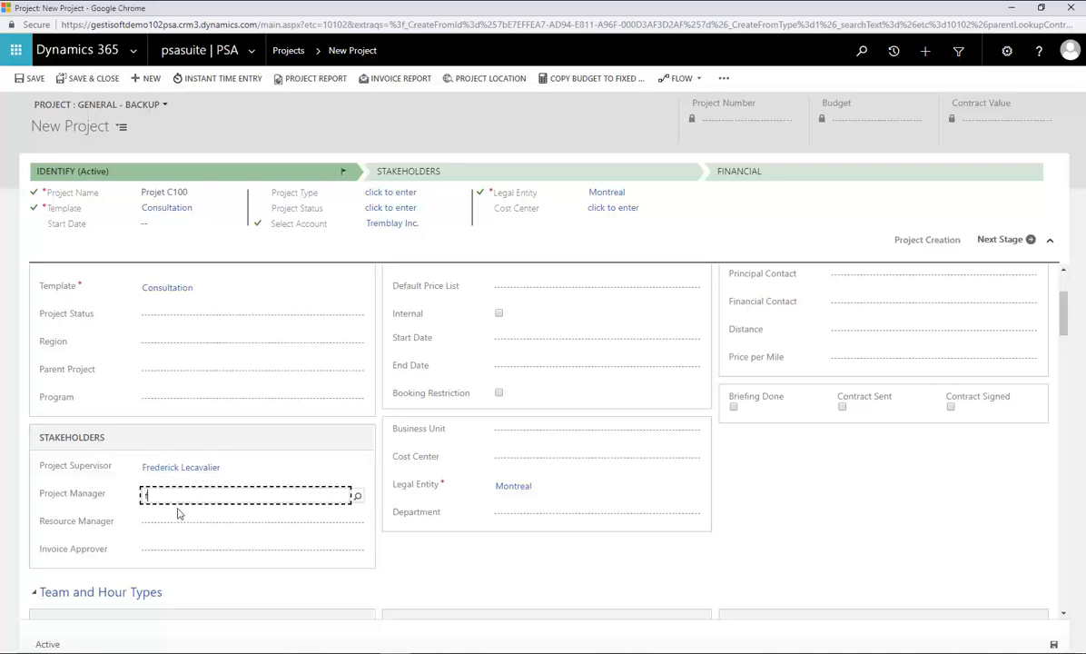
text(red)
key(Tab)
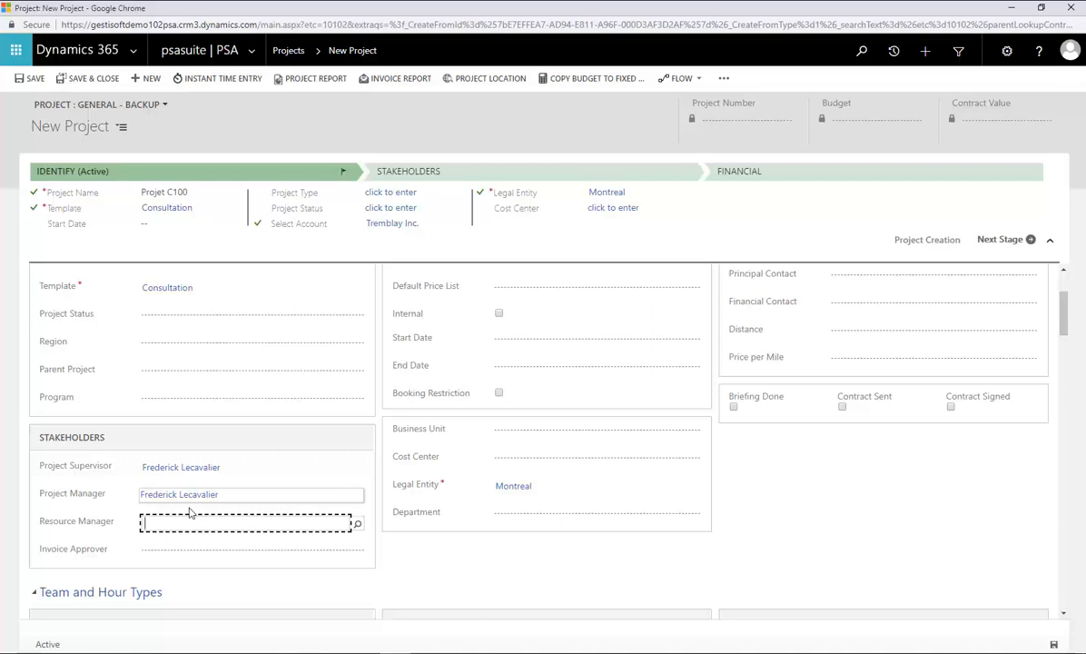
click(150, 551)
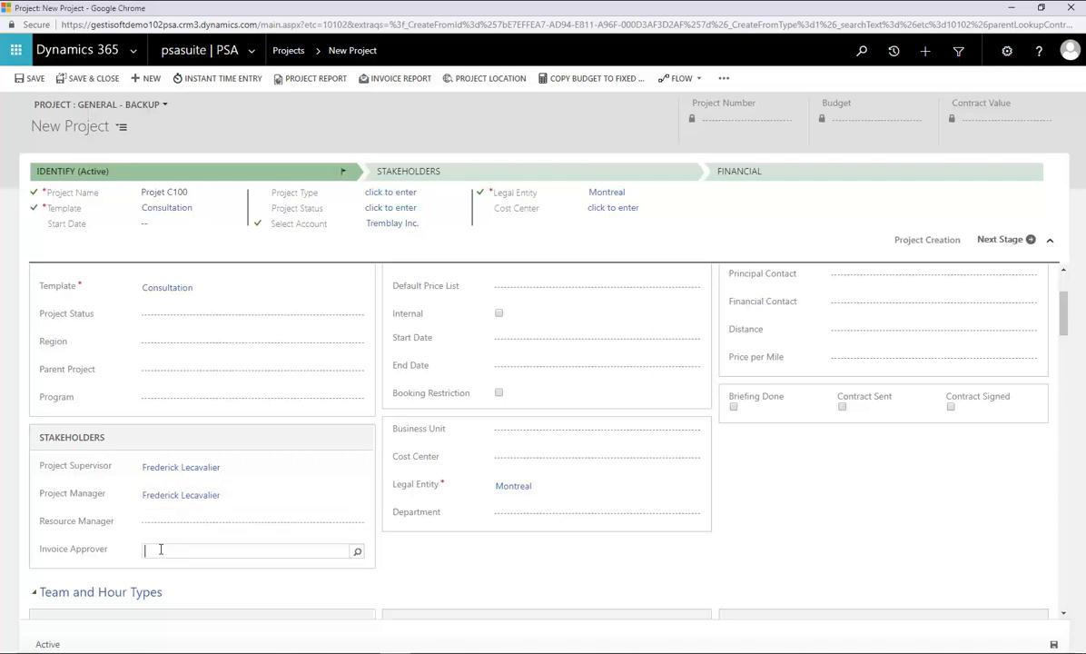
text(fred)
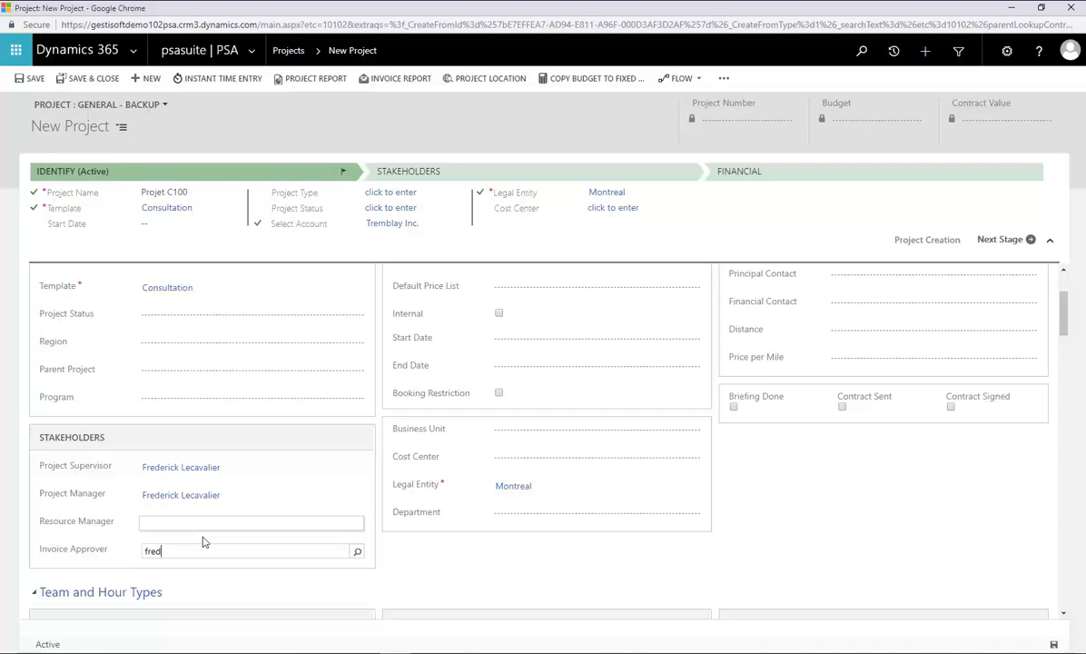
key(Tab)
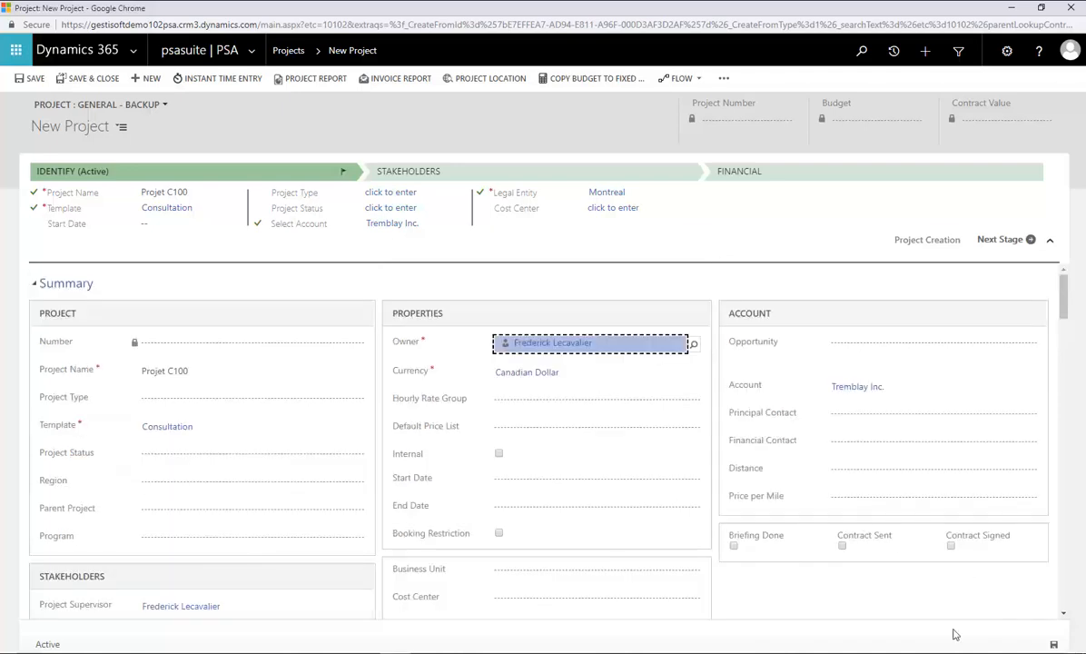
click(849, 562)
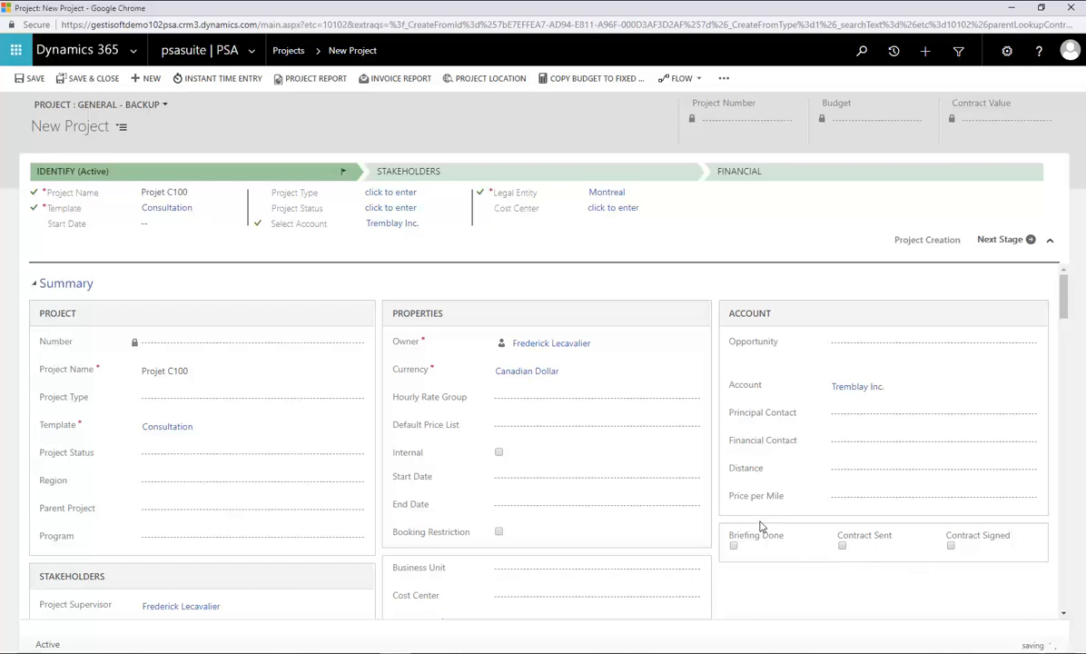
Step: Add the employee assigned as project manager to the project team members
scroll(818, 517, down, 2)
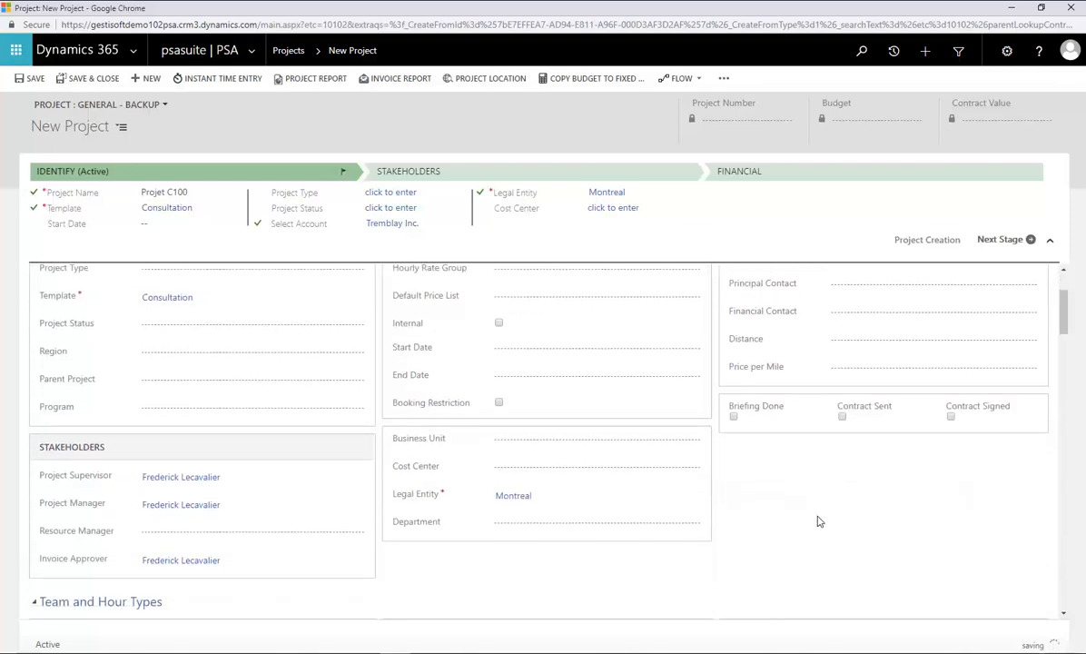
scroll(817, 522, down, 2)
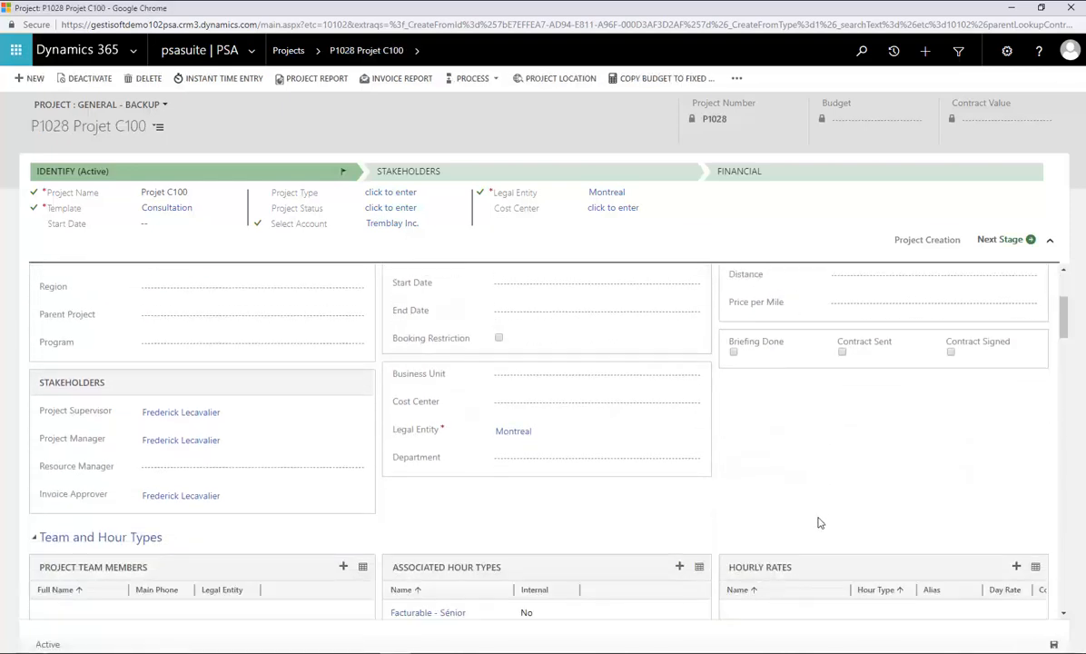
scroll(819, 522, down, 1)
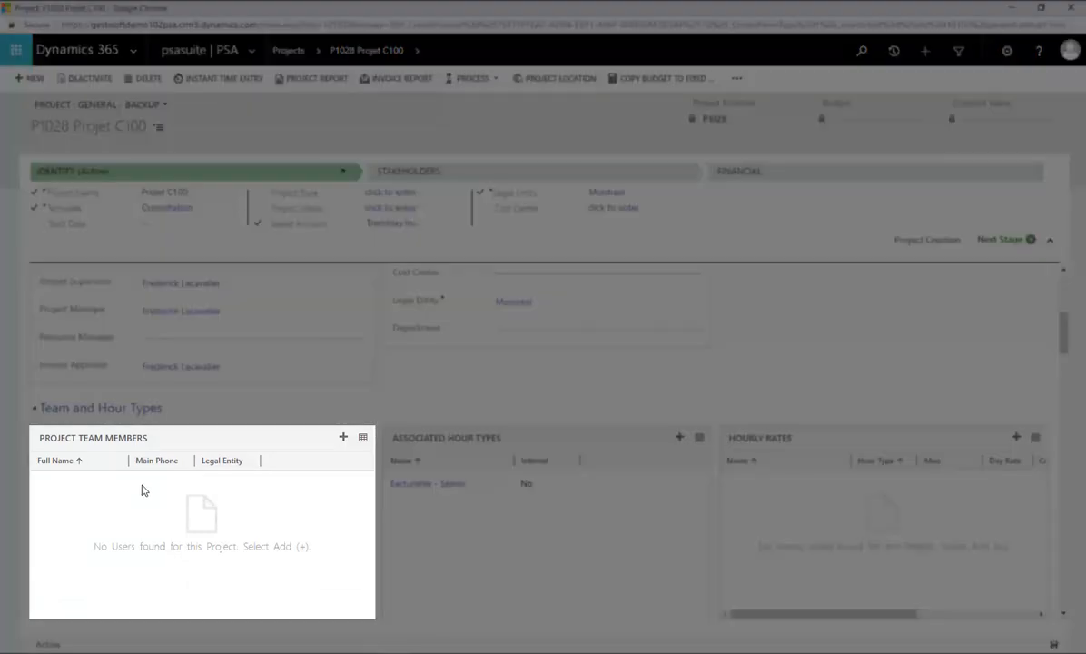
click(343, 441)
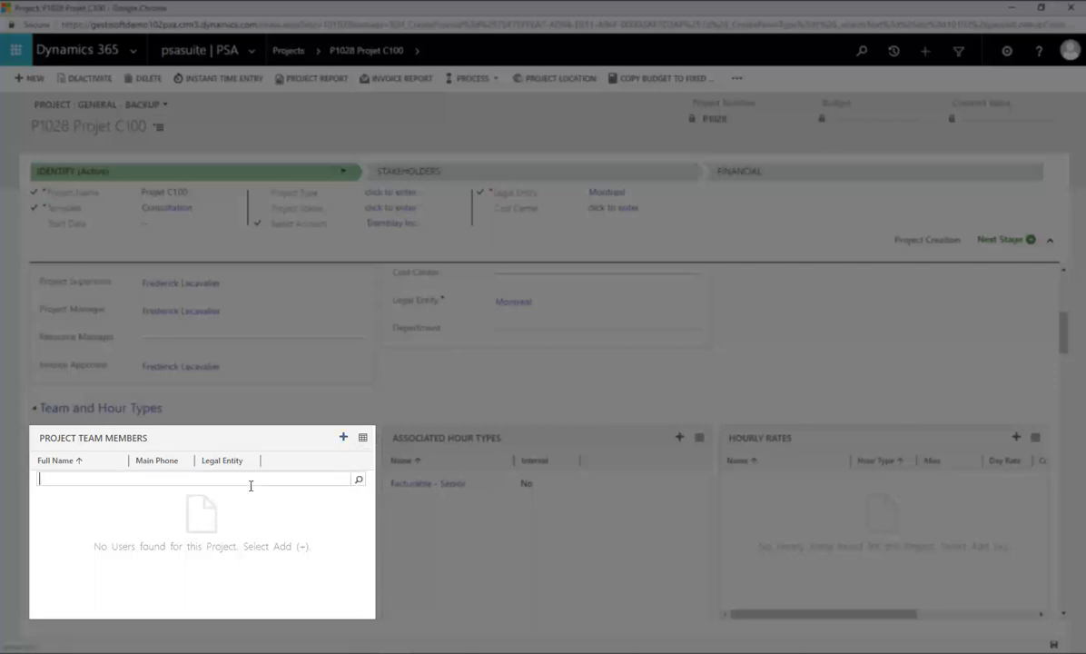
text(fred)
key(Return)
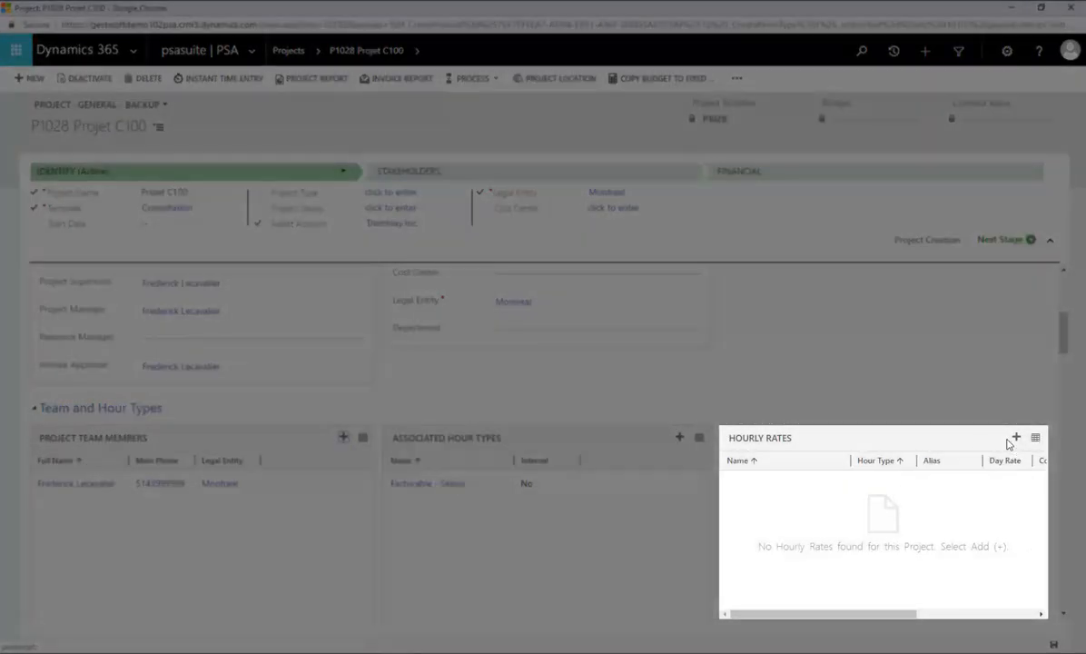
Step: Create an hourly rate for the project with a selling price of $165 per unit and save it
click(1015, 438)
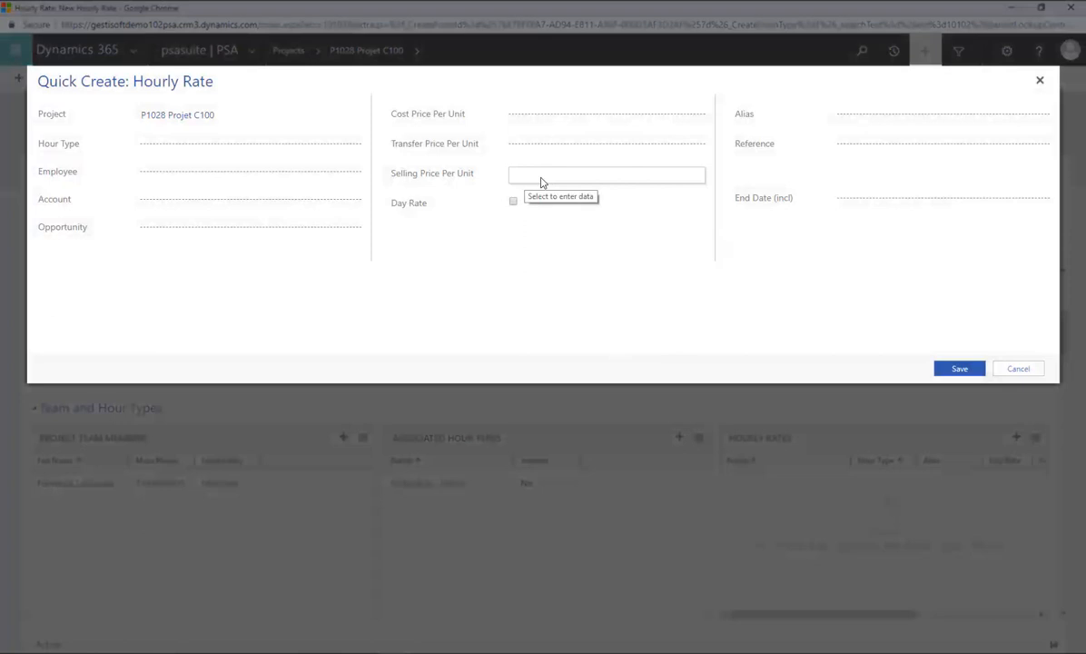
click(541, 176)
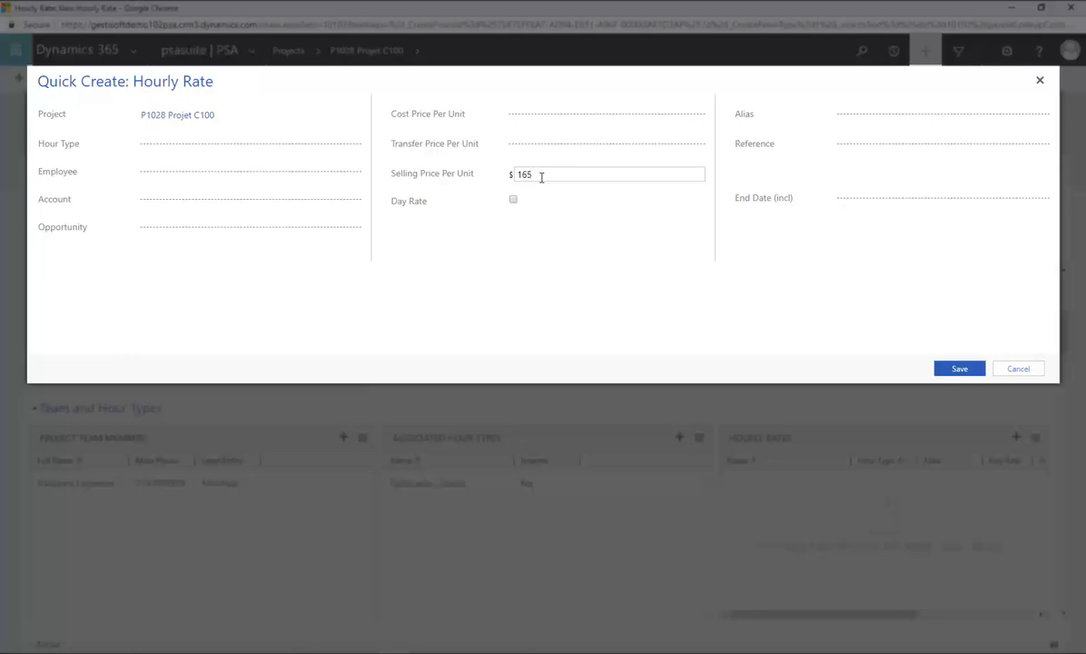
click(961, 368)
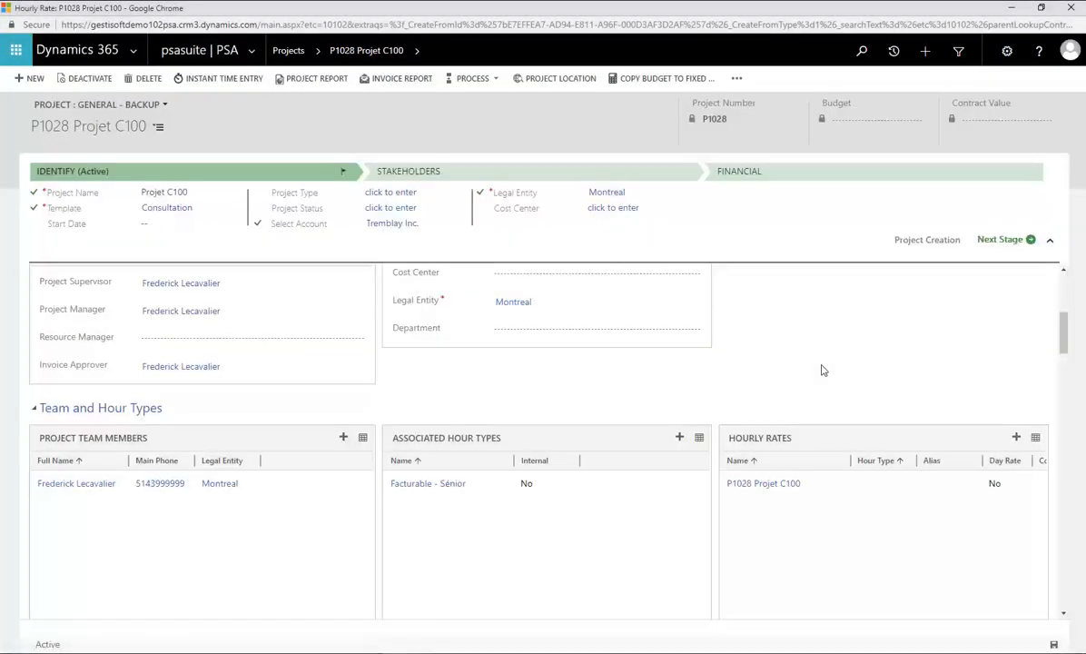
Step: Examine the project's Financial section and the items listed under Details
click(416, 52)
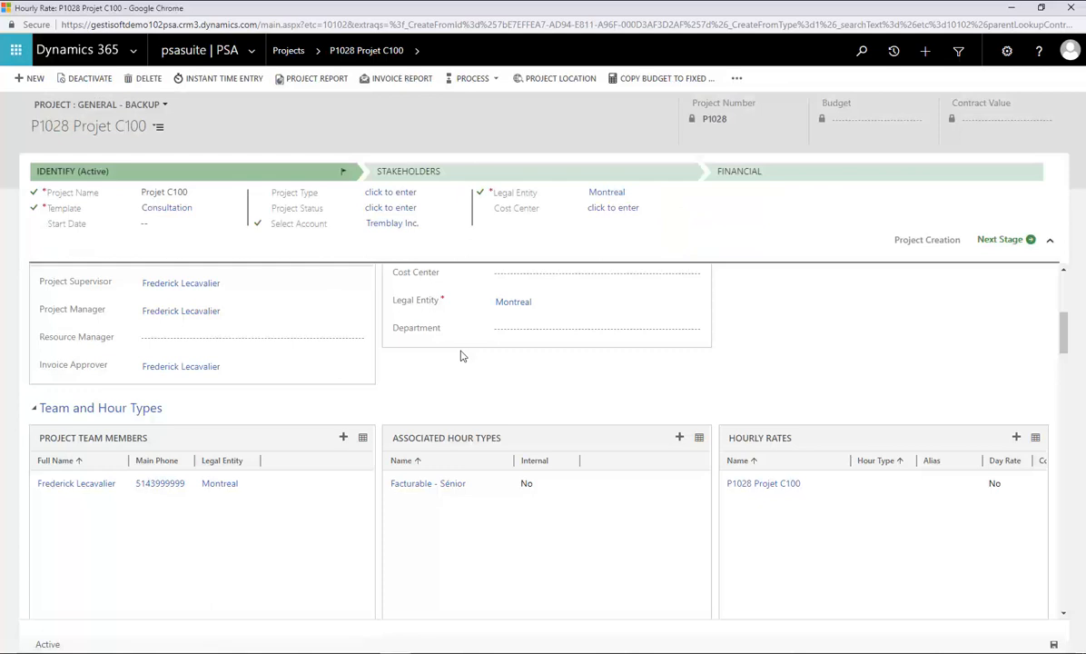
scroll(592, 378, down, 5)
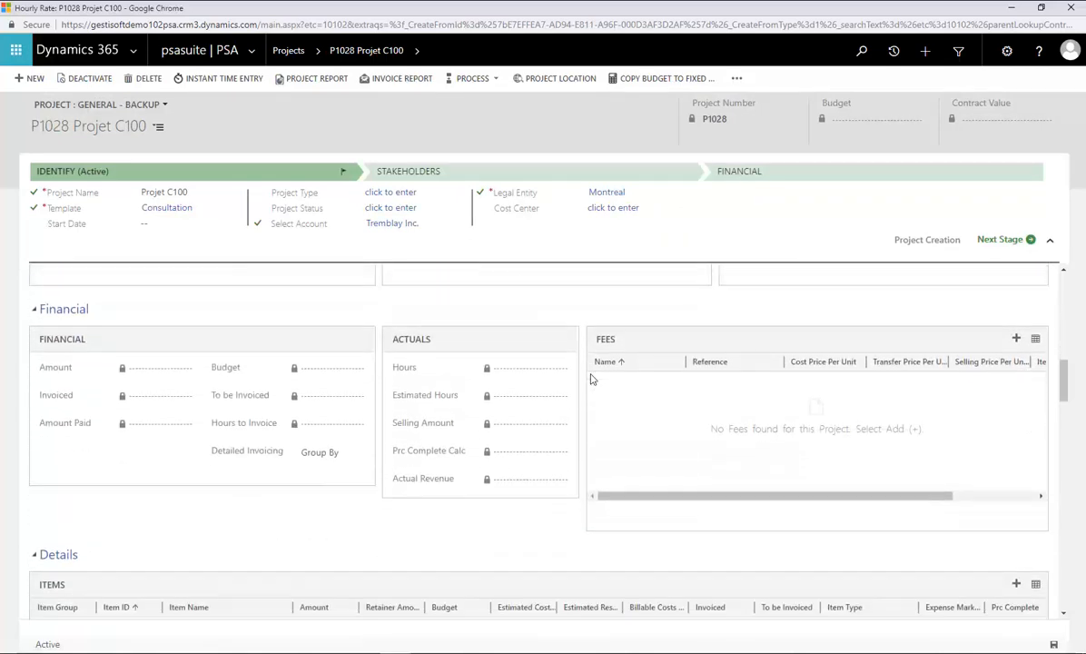
scroll(508, 363, down, 1)
scroll(399, 334, up, 1)
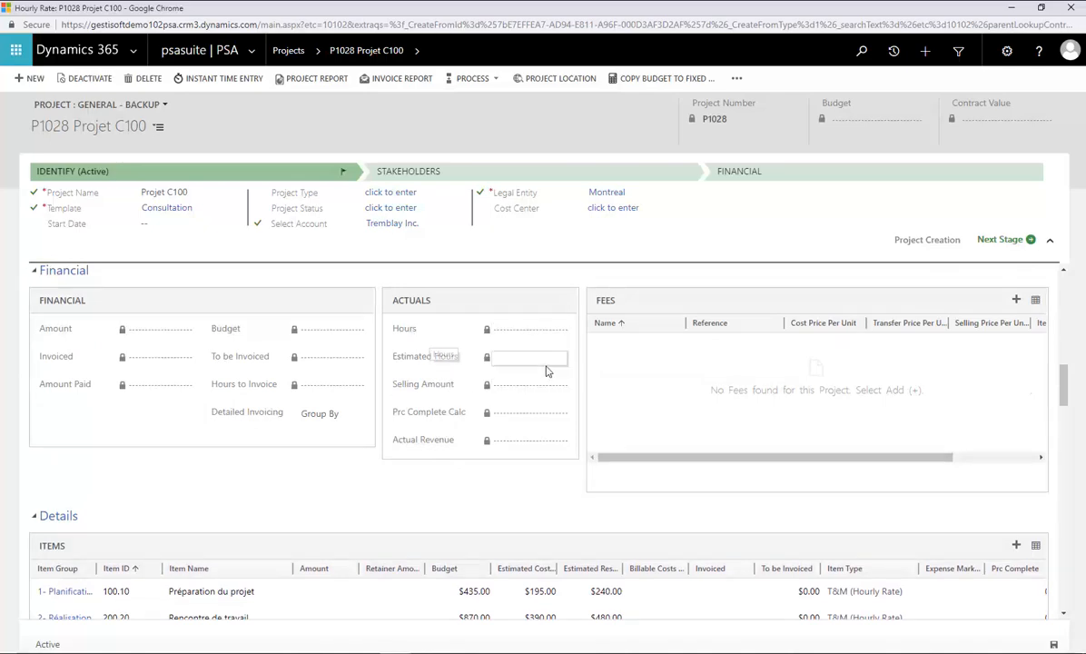
scroll(548, 372, down, 3)
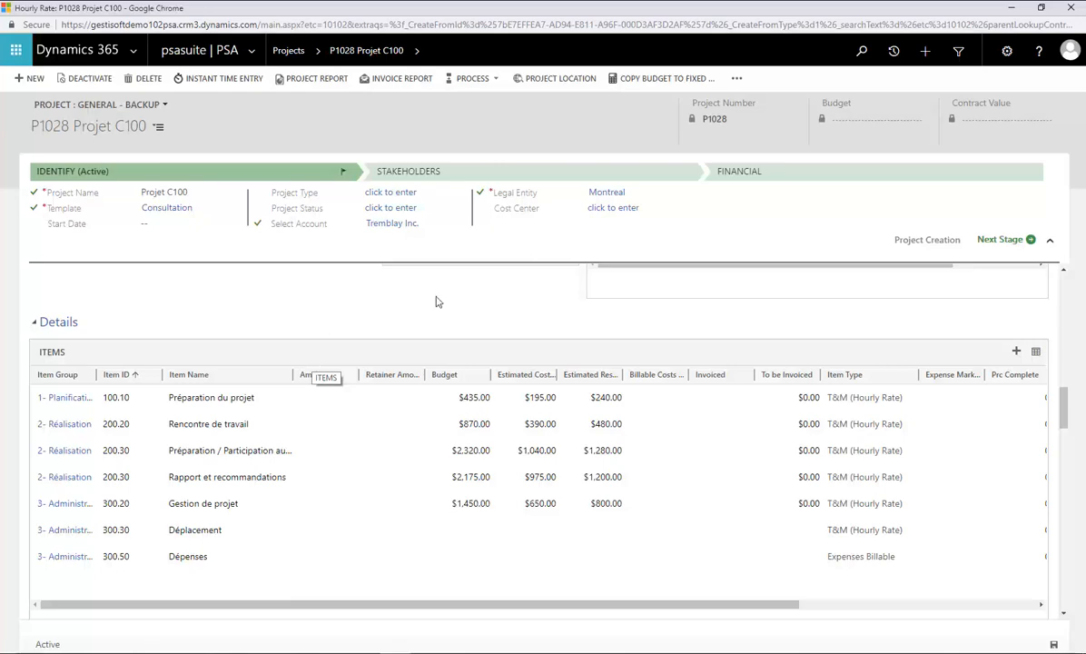
Step: Update the budget of Projet C100 from its Gantt chart, overwriting all existing budget lines
click(415, 51)
click(75, 113)
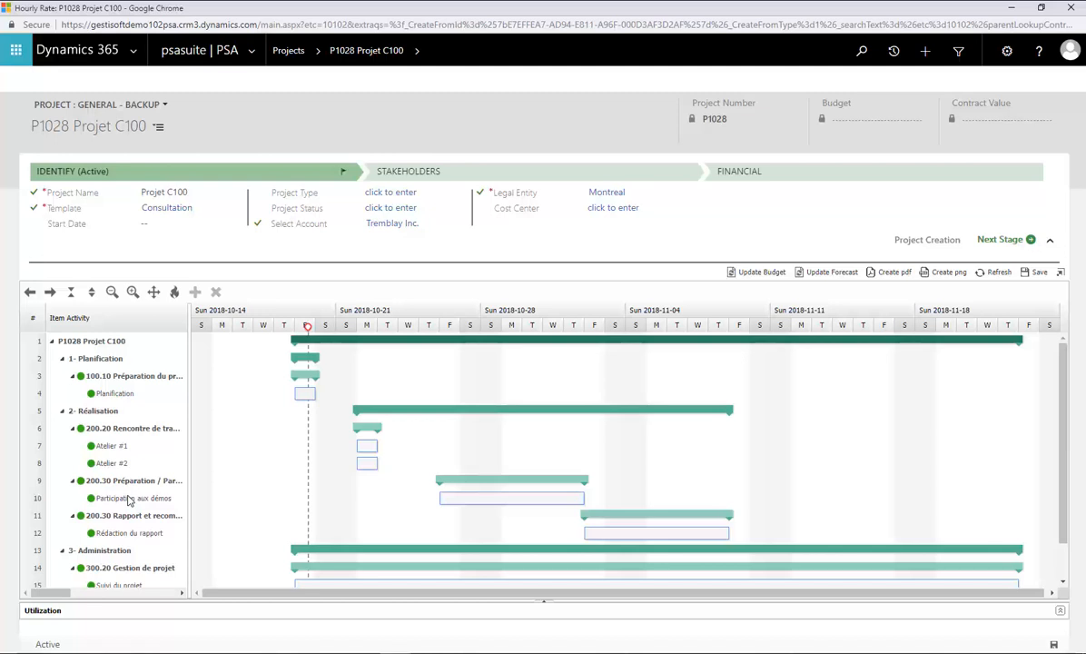
click(761, 272)
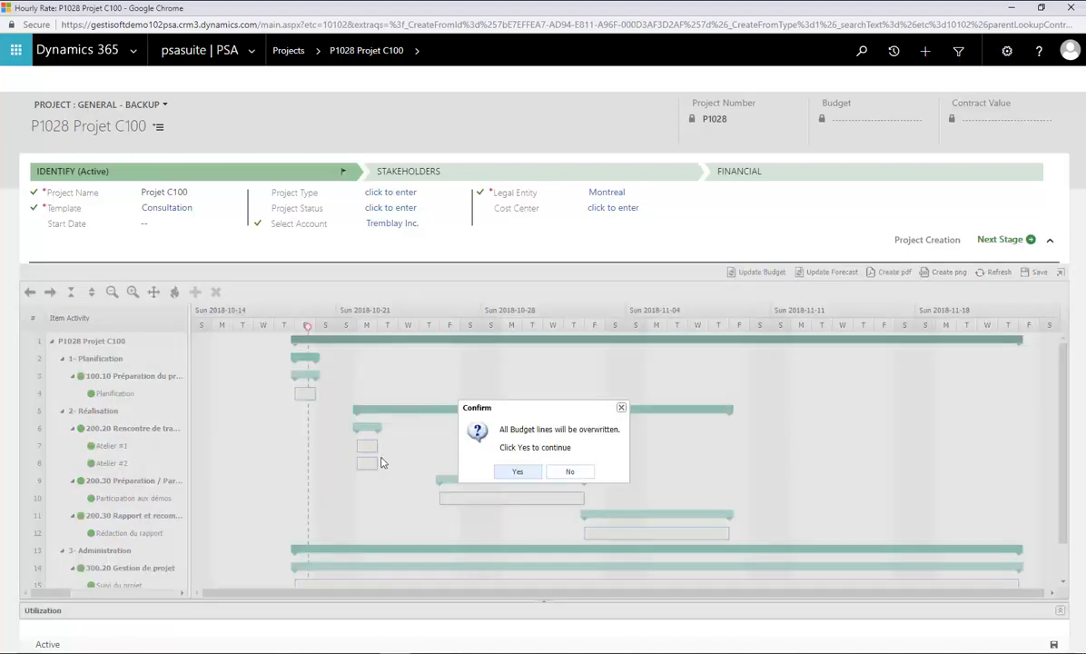
click(517, 473)
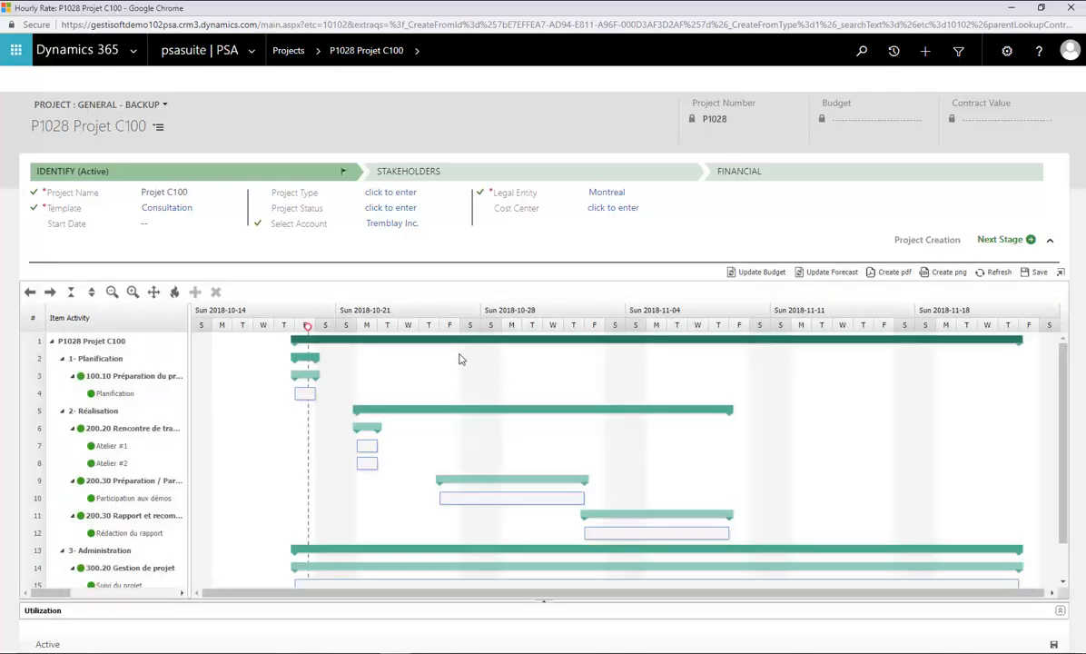
key(ctrl+s)
Step: Reload the Projet C100 record and examine its budget, estimated hours and the items listed under Details
click(518, 306)
click(394, 50)
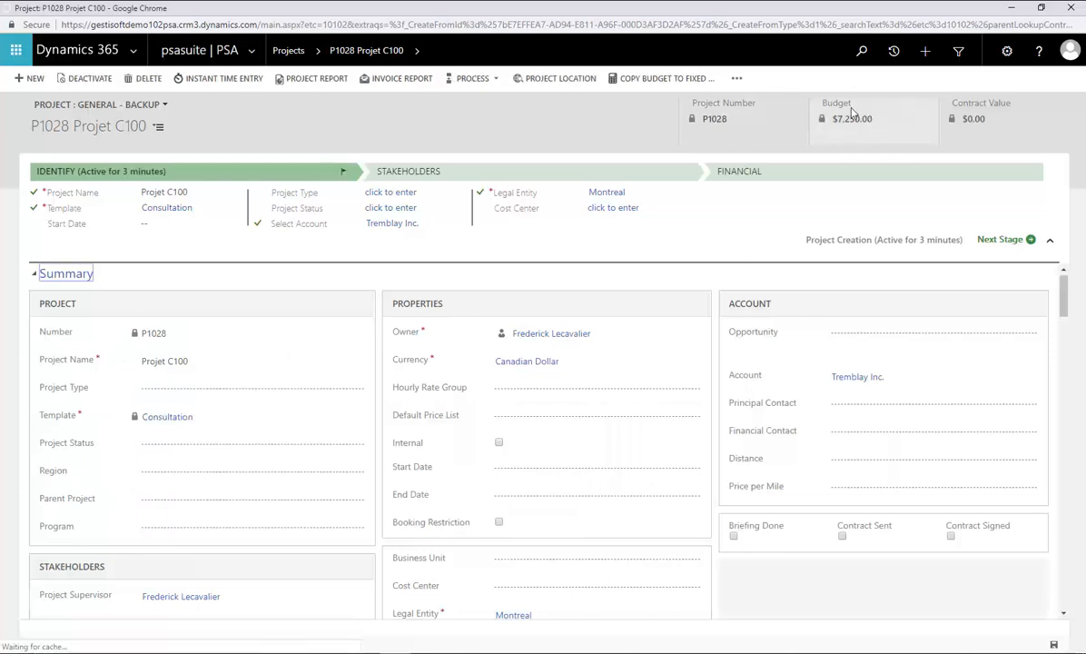
scroll(494, 497, down, 4)
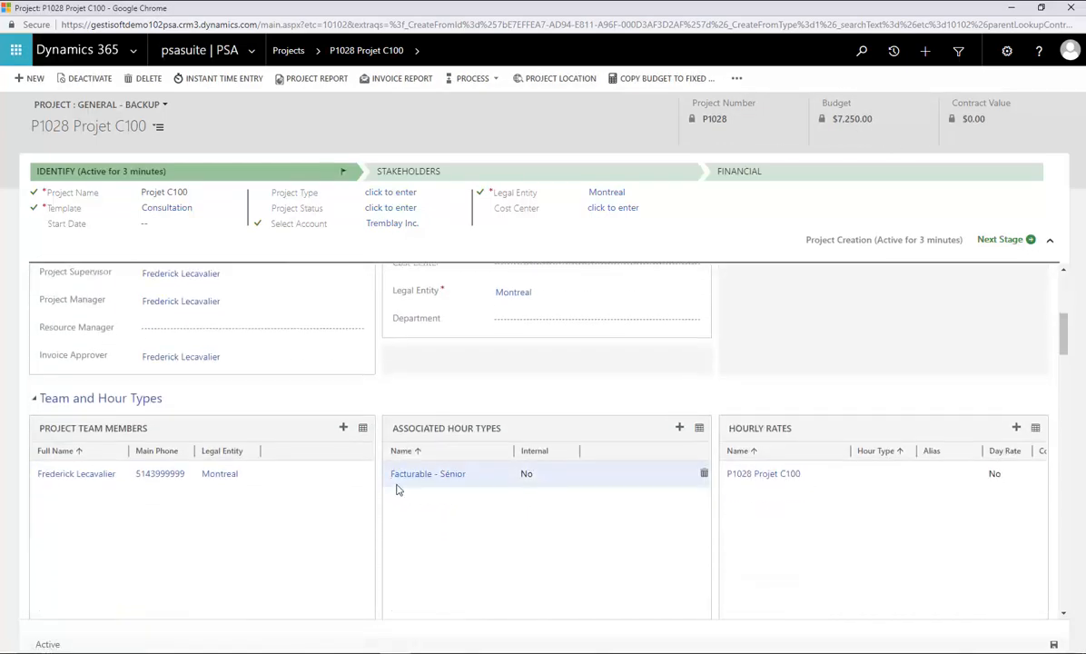
scroll(397, 490, down, 5)
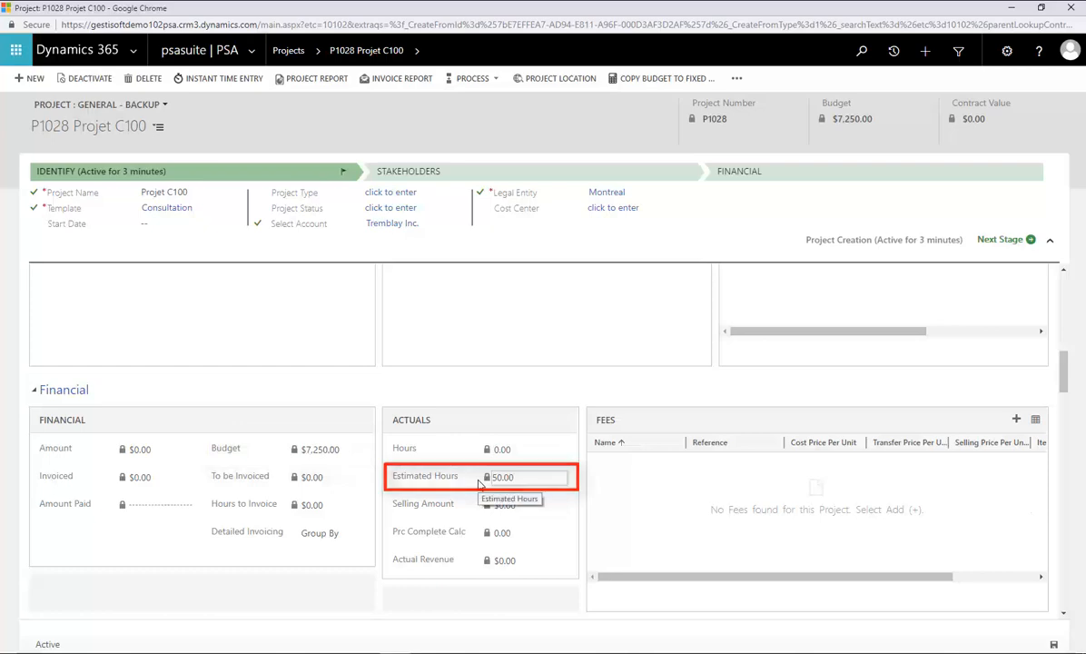
scroll(479, 481, down, 3)
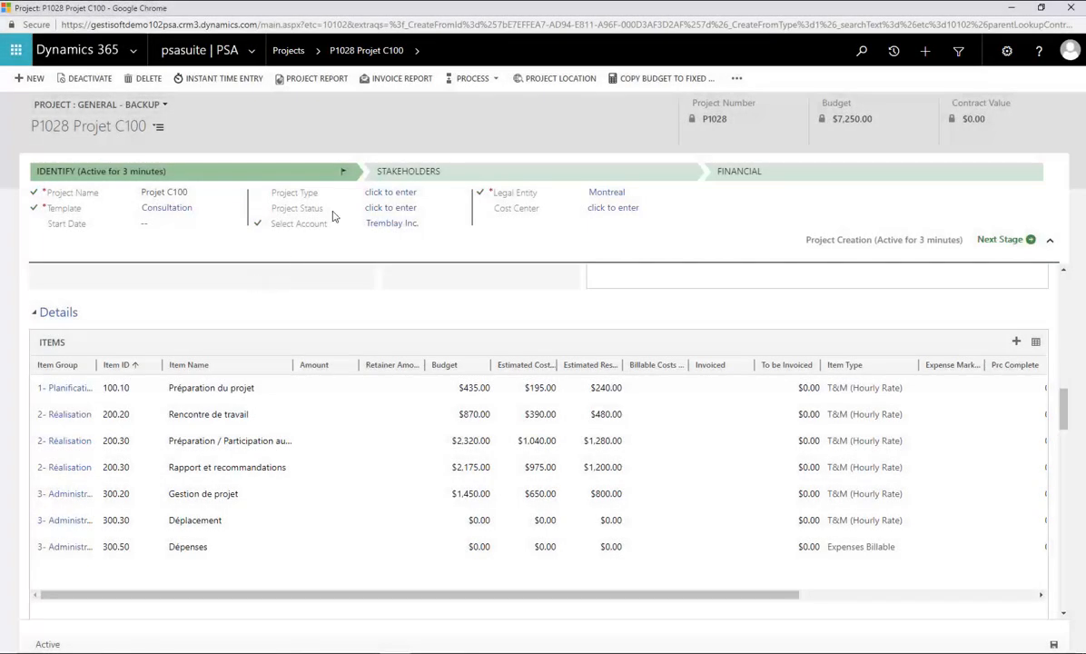
Step: Retrieve the Utilization Sheet data for 2018-10-19 to 2018-11-30 and filter it by Équipe - Consultation
click(278, 54)
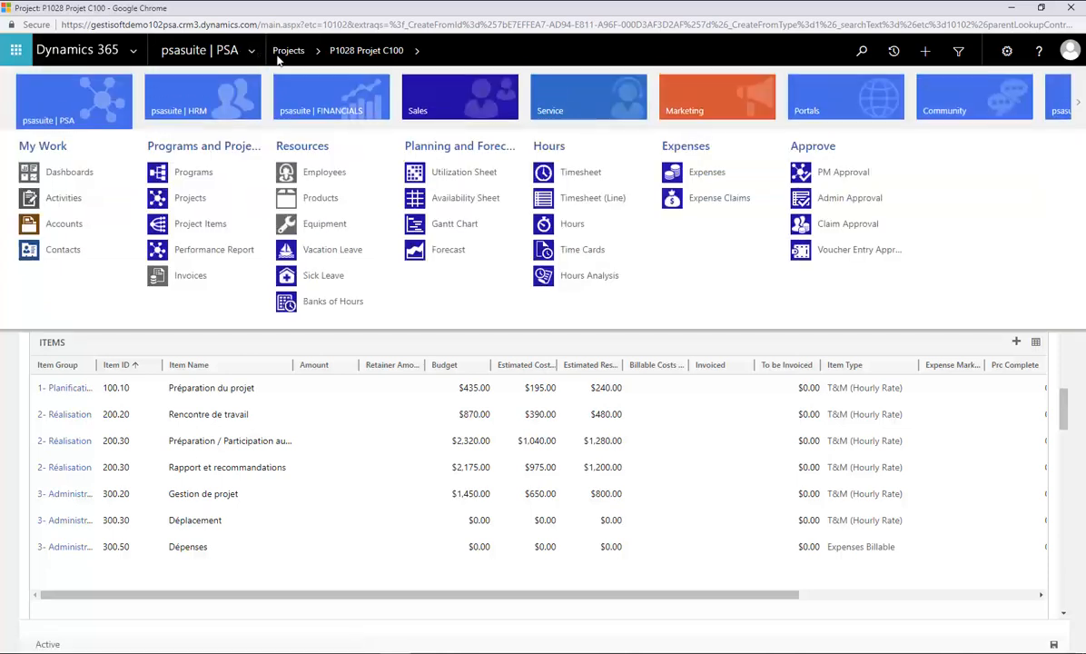
click(459, 174)
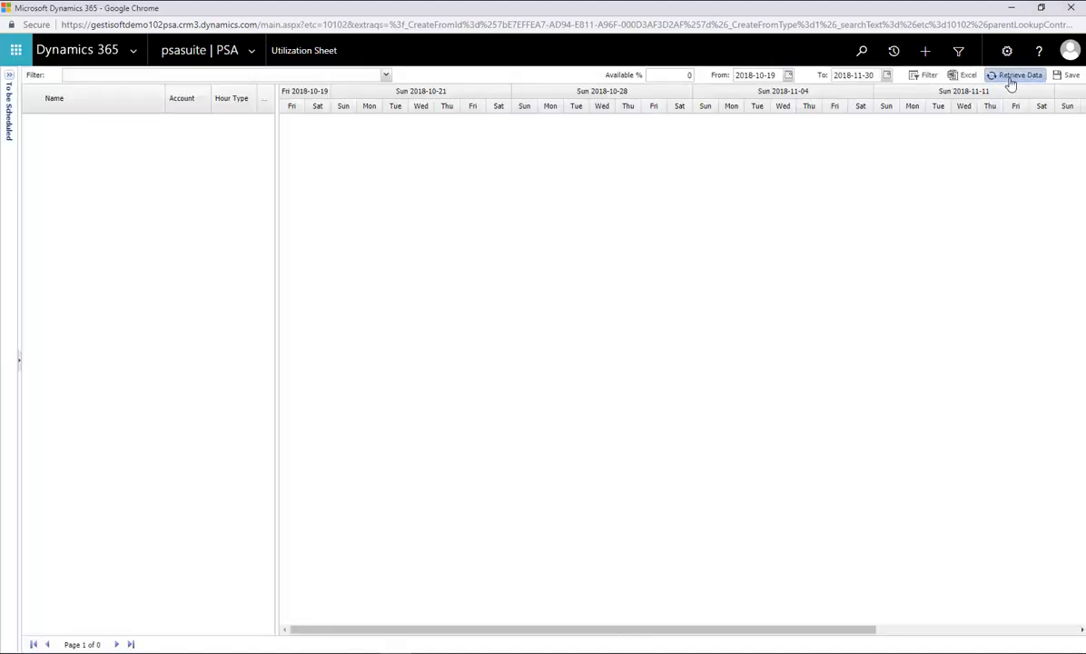
click(1014, 76)
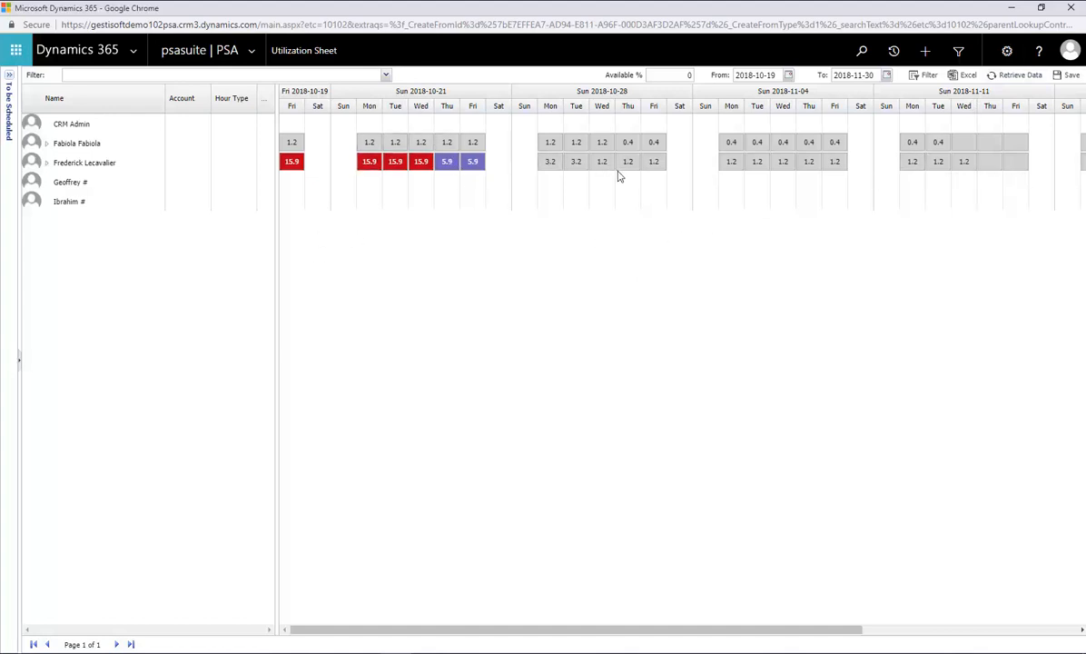
click(362, 74)
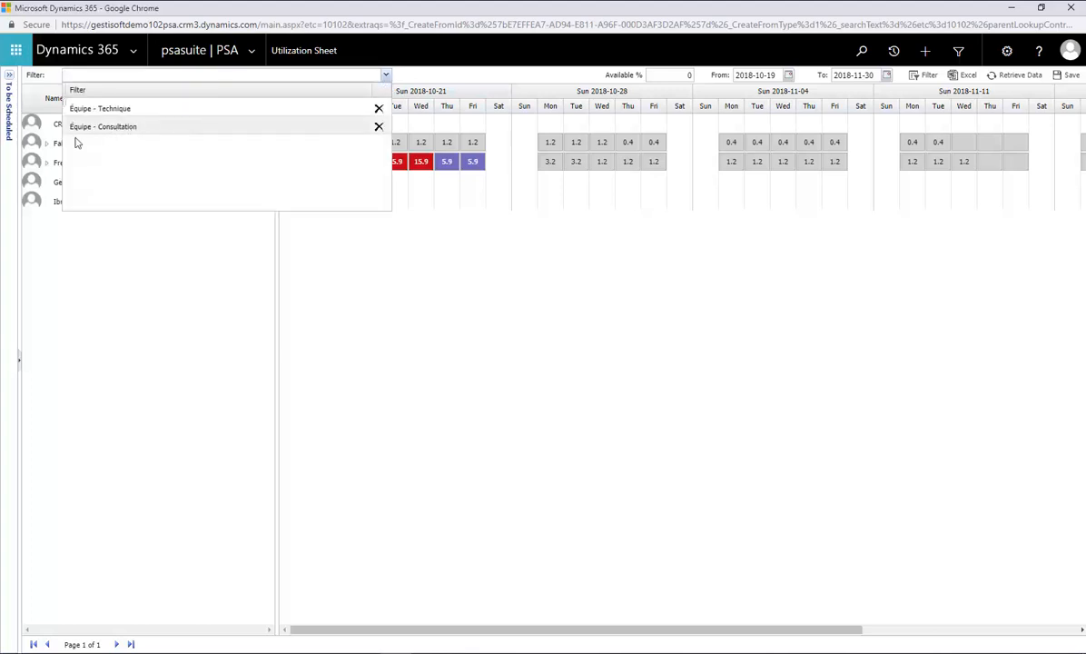
click(115, 128)
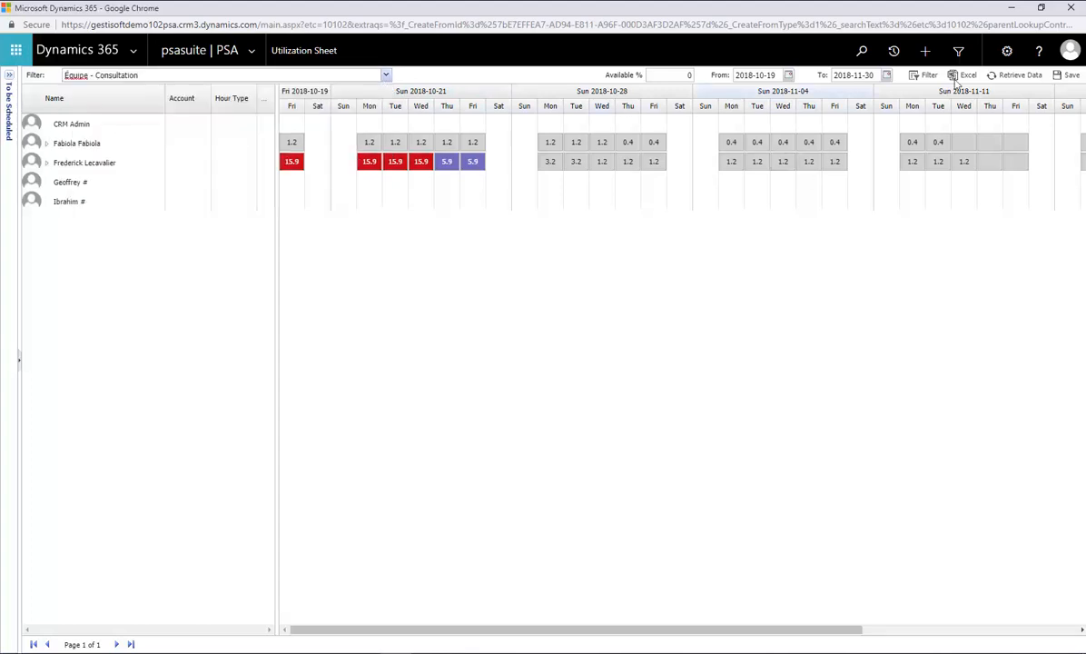
click(1021, 76)
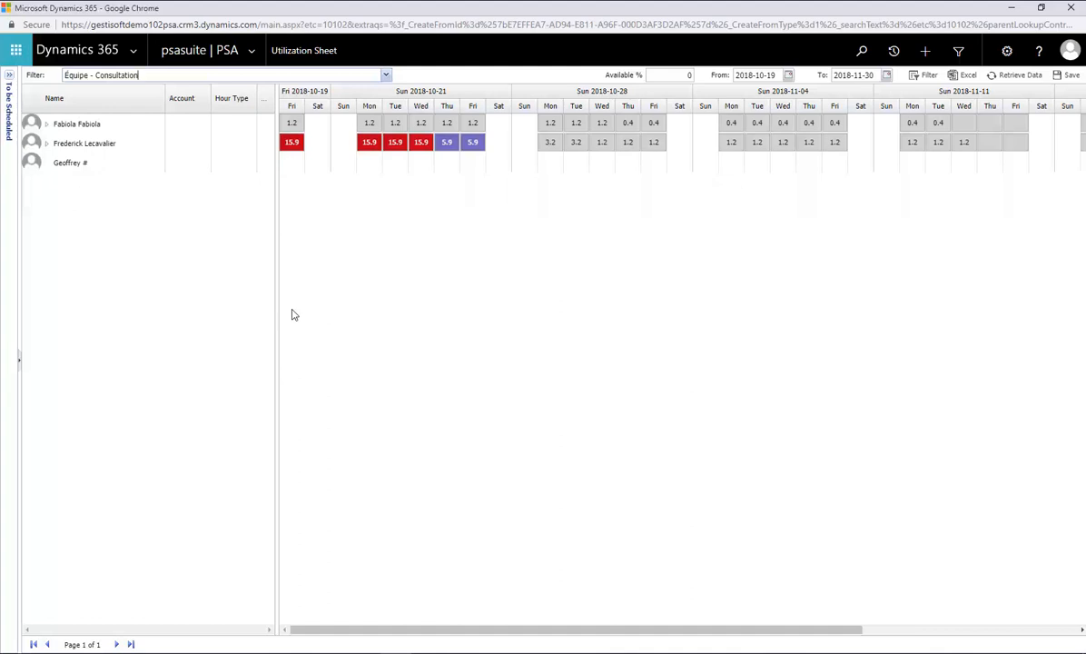
Step: Assign the Consultation team's unscheduled Conseiller sénior activity from P1027 P106 to the first listed employee and expand that project under the employee
click(8, 78)
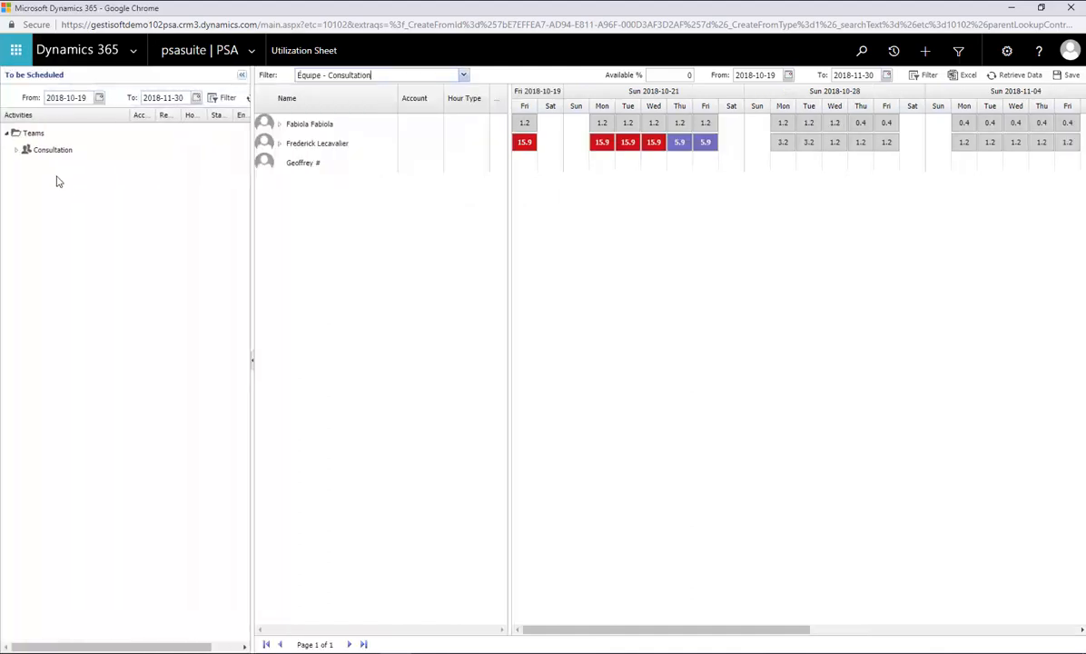
click(16, 151)
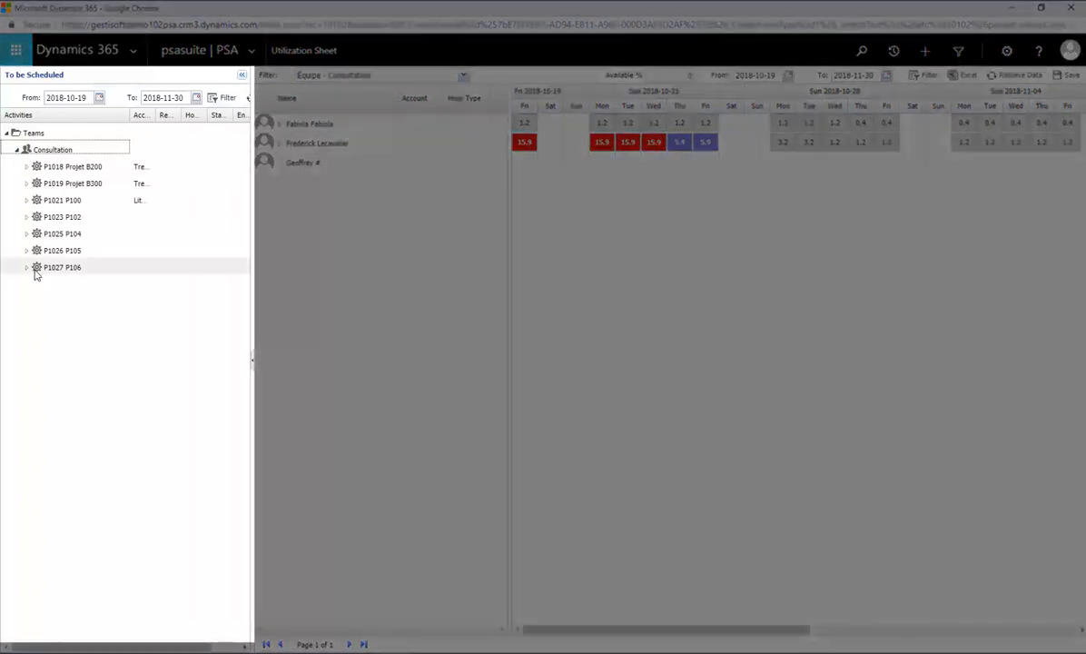
click(26, 266)
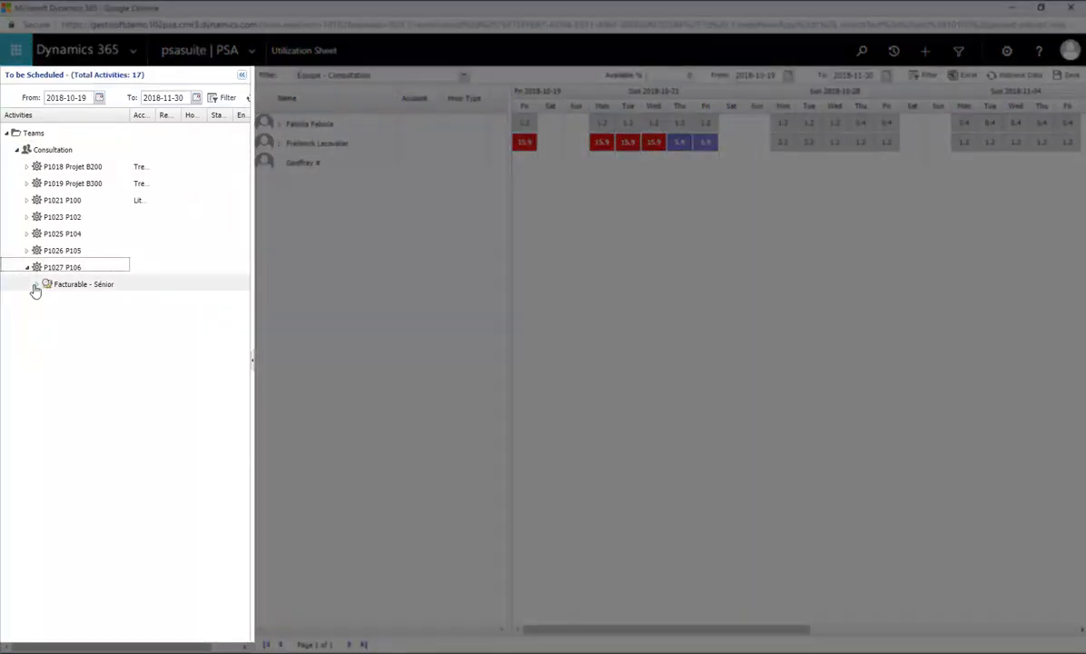
click(38, 284)
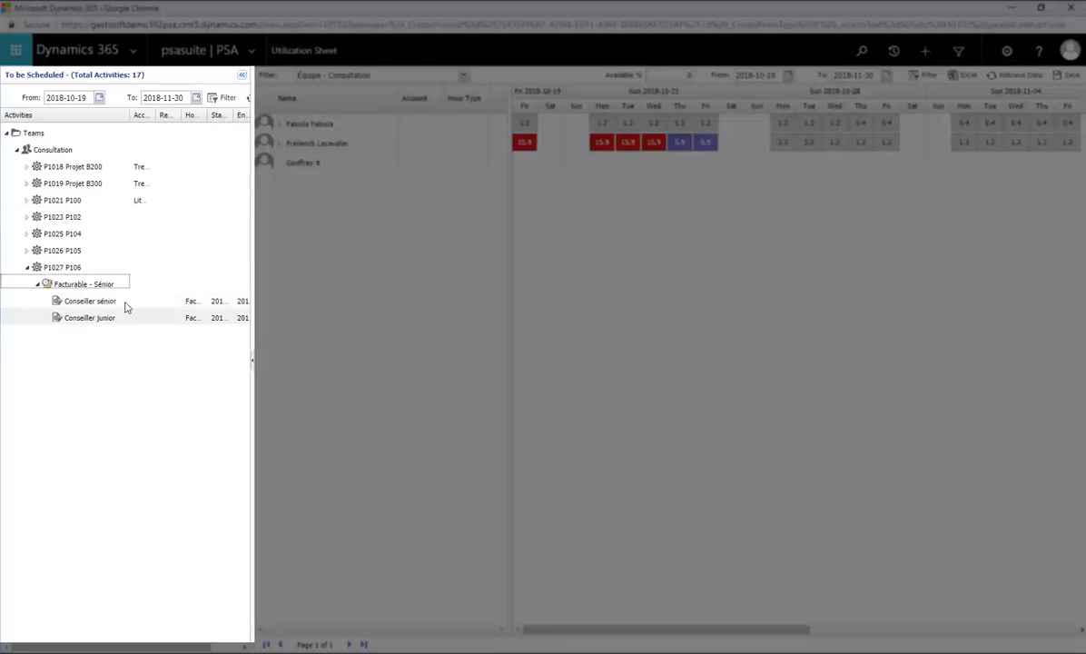
mouse_move(107, 311)
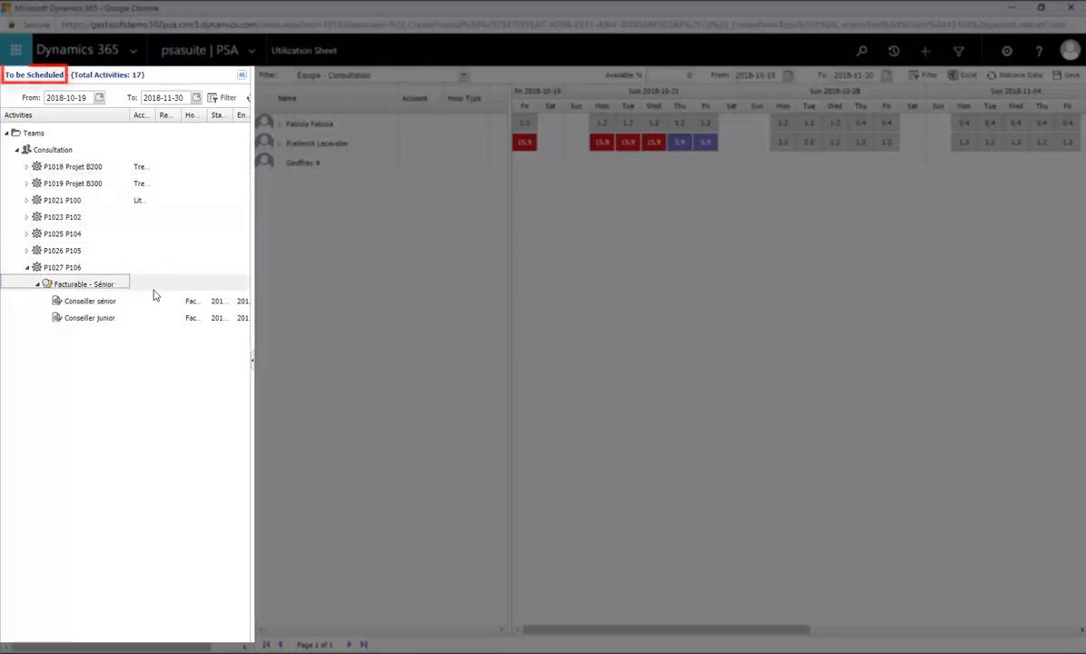
mouse_move(162, 283)
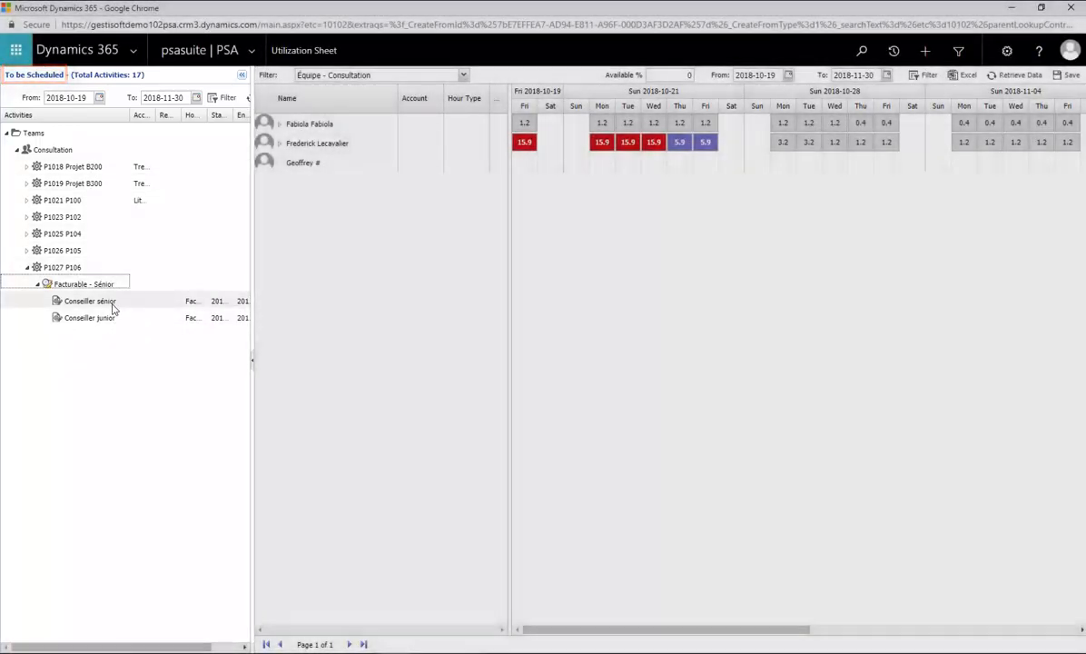
click(119, 305)
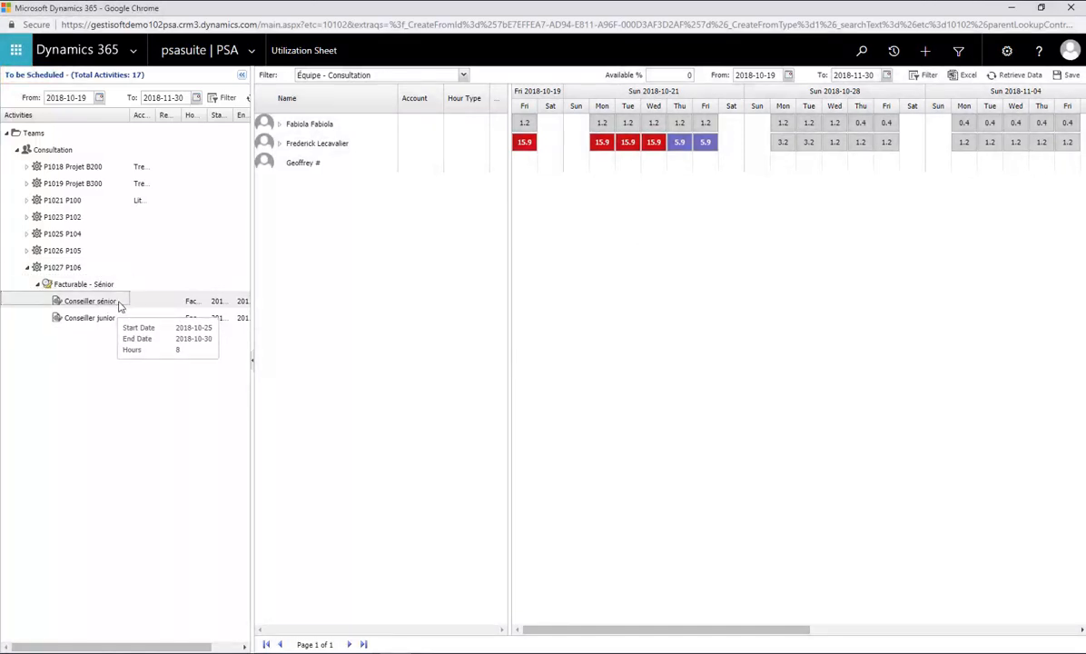
drag(119, 307, 323, 130)
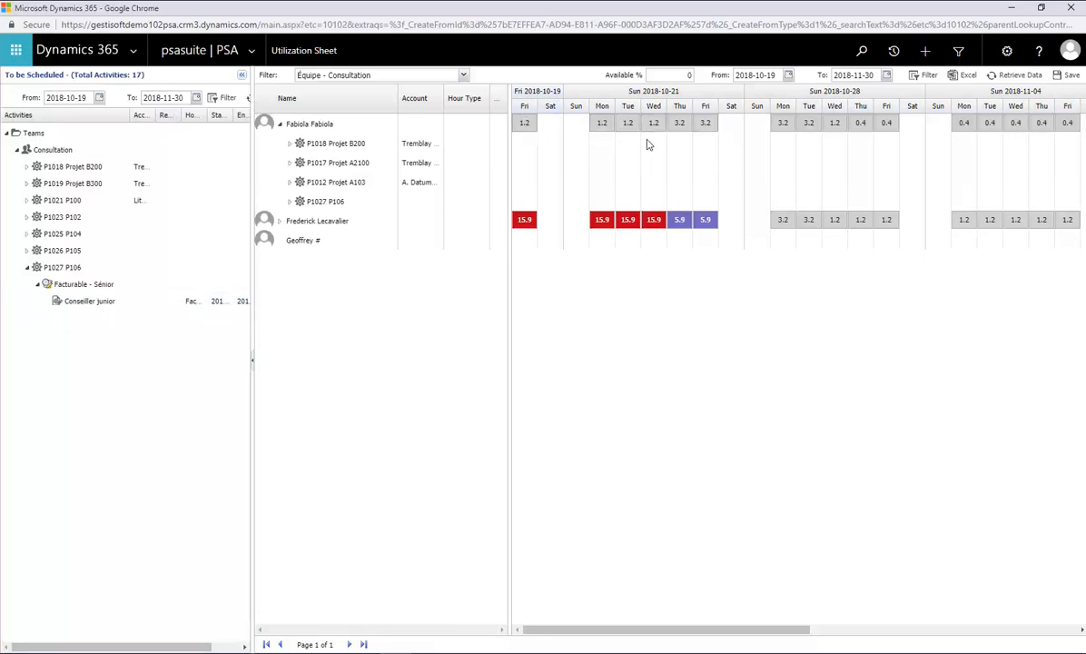
click(289, 201)
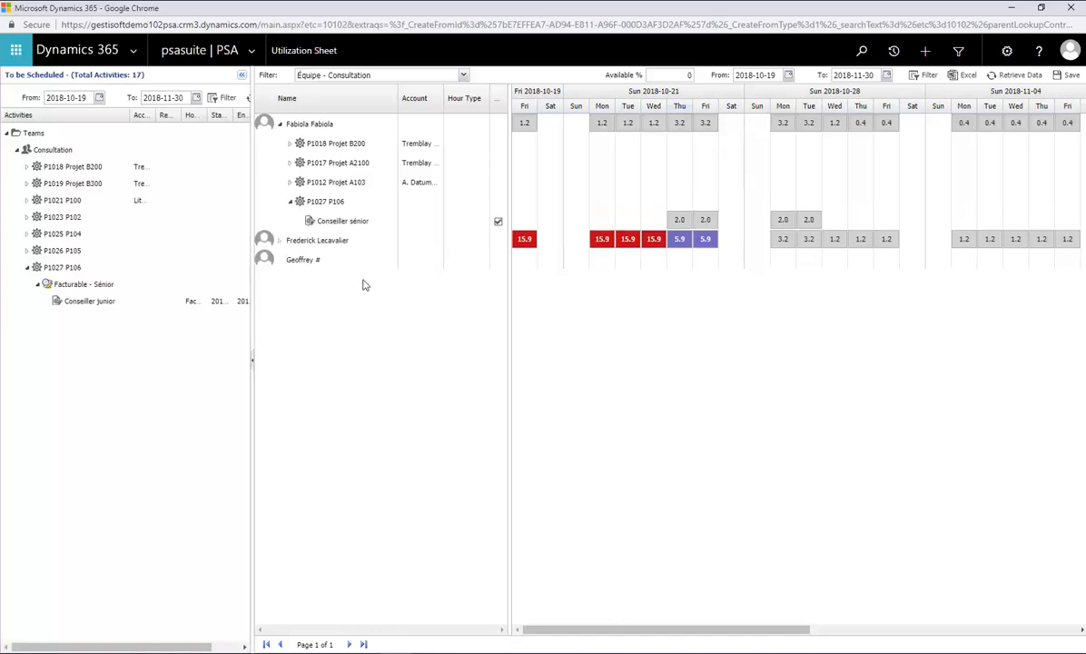
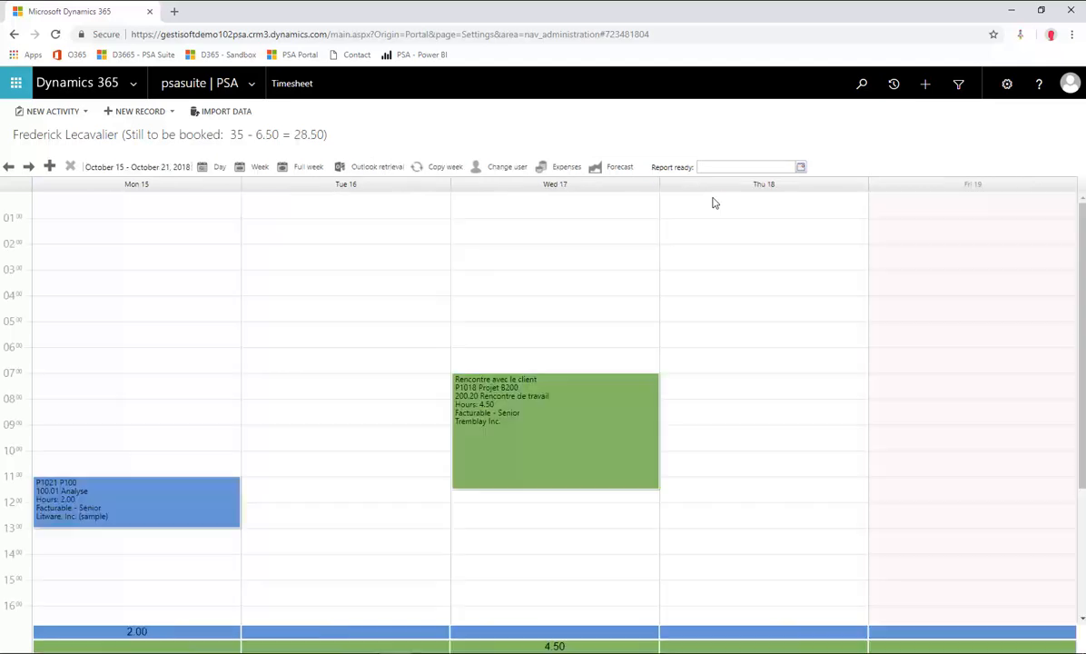
Step: In the PSA Portal timesheet, start a 1:30 PM to 4:30 PM entry on Wednesday, October 17 for P1028 Projet C100
click(176, 12)
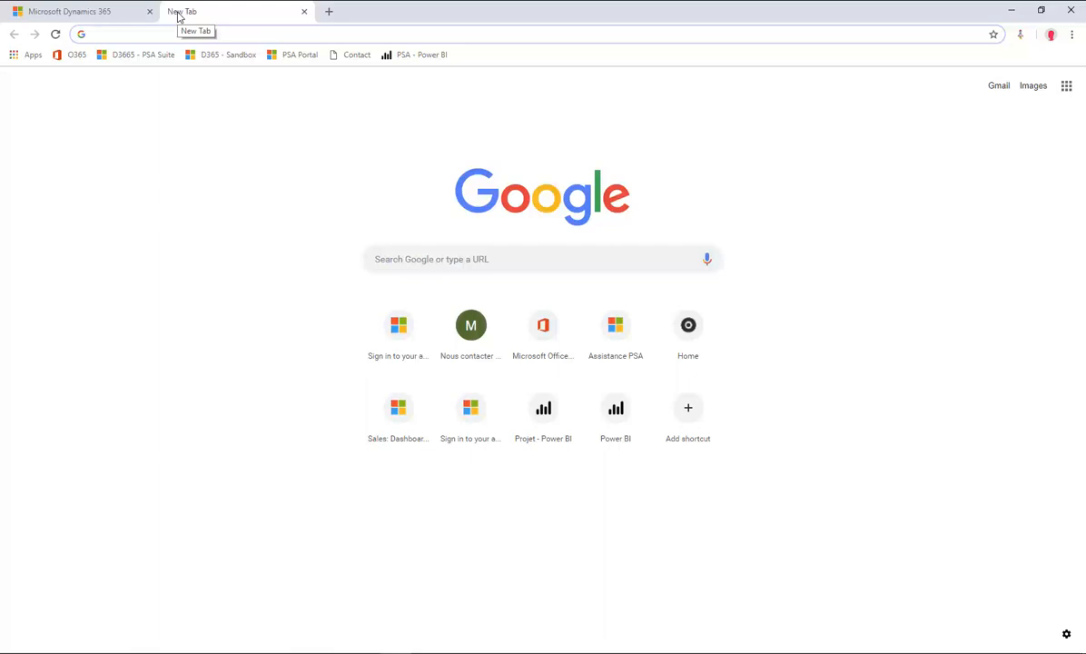
click(290, 62)
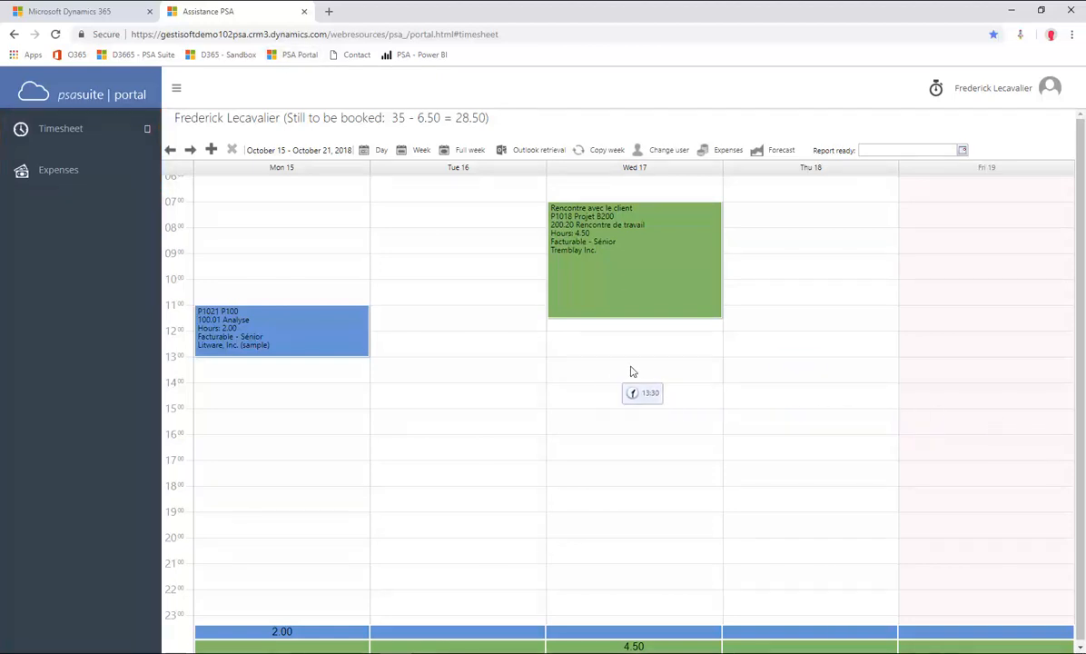
drag(589, 369, 585, 440)
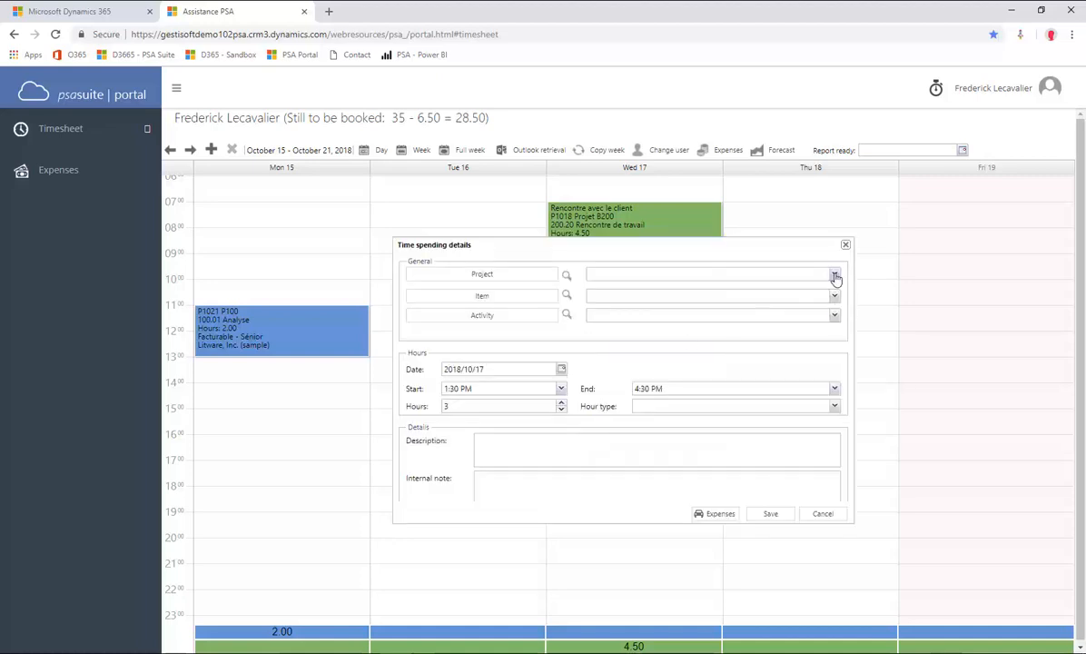
click(785, 273)
scroll(808, 345, down, 3)
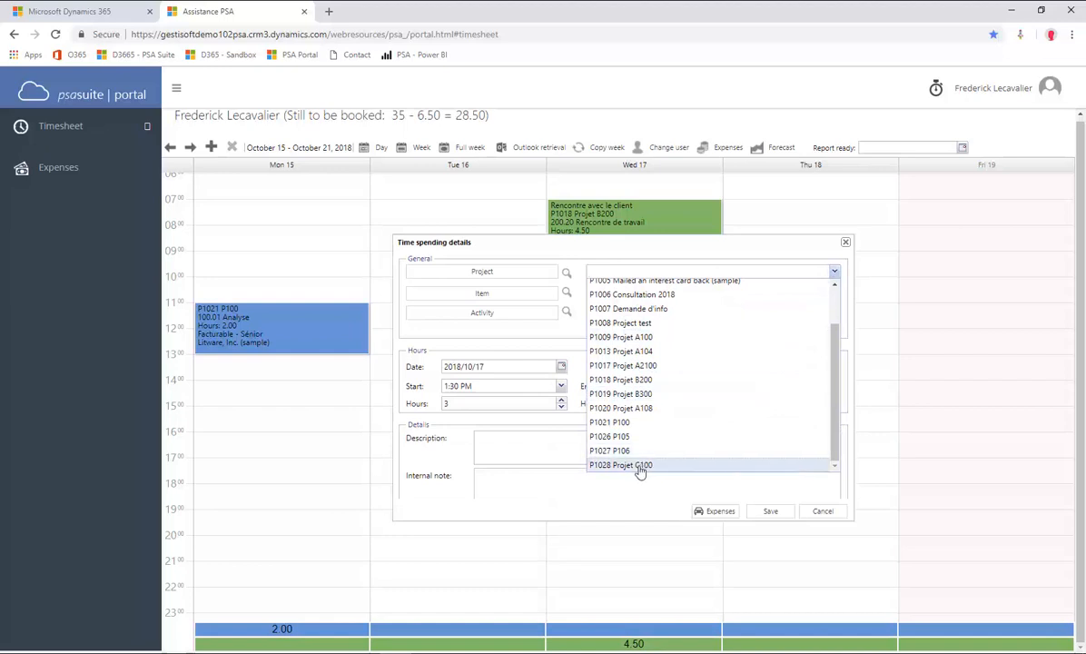
click(638, 467)
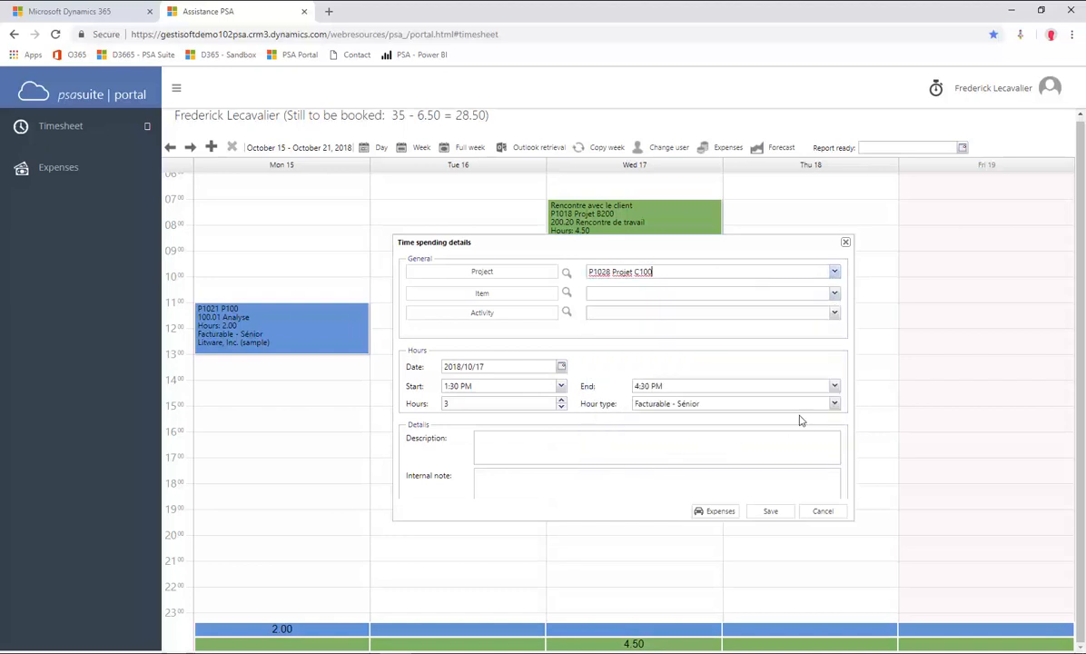
Step: Assign the time entry to item 100.10 Préparation du projet, describe it as "Préparation du projet" and save it
click(835, 296)
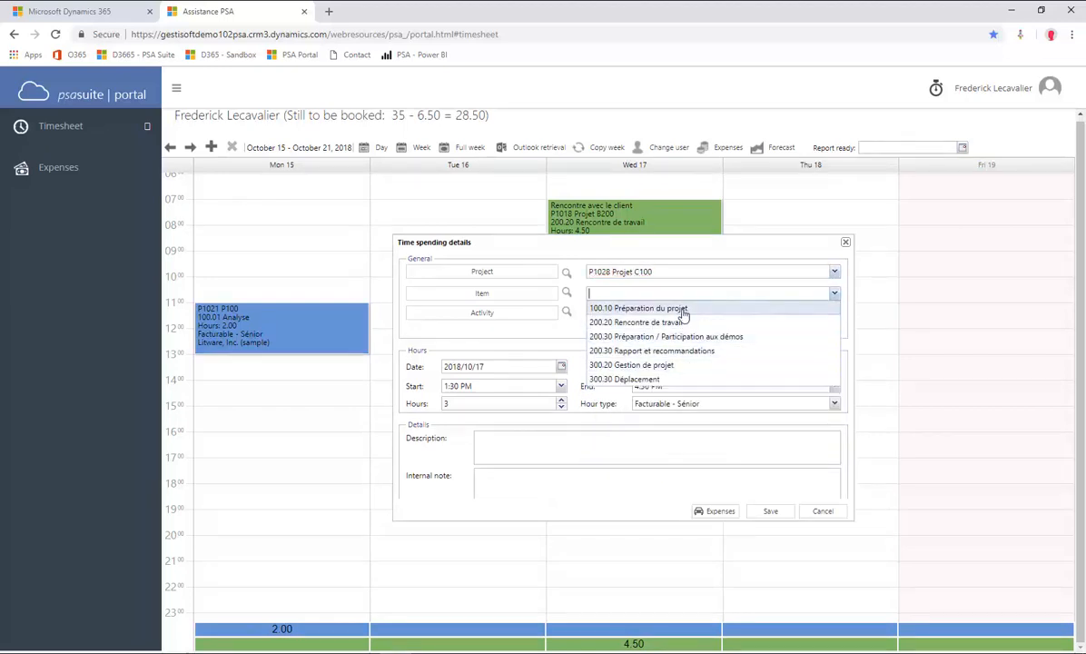
click(635, 307)
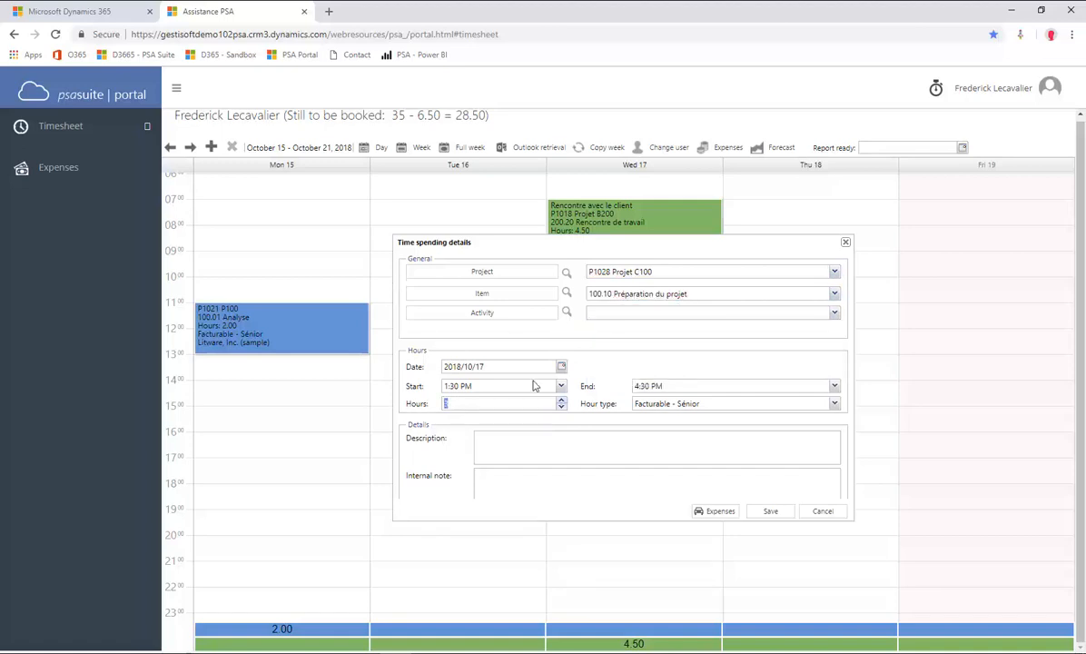
click(513, 447)
text(Préparation du projet)
click(770, 511)
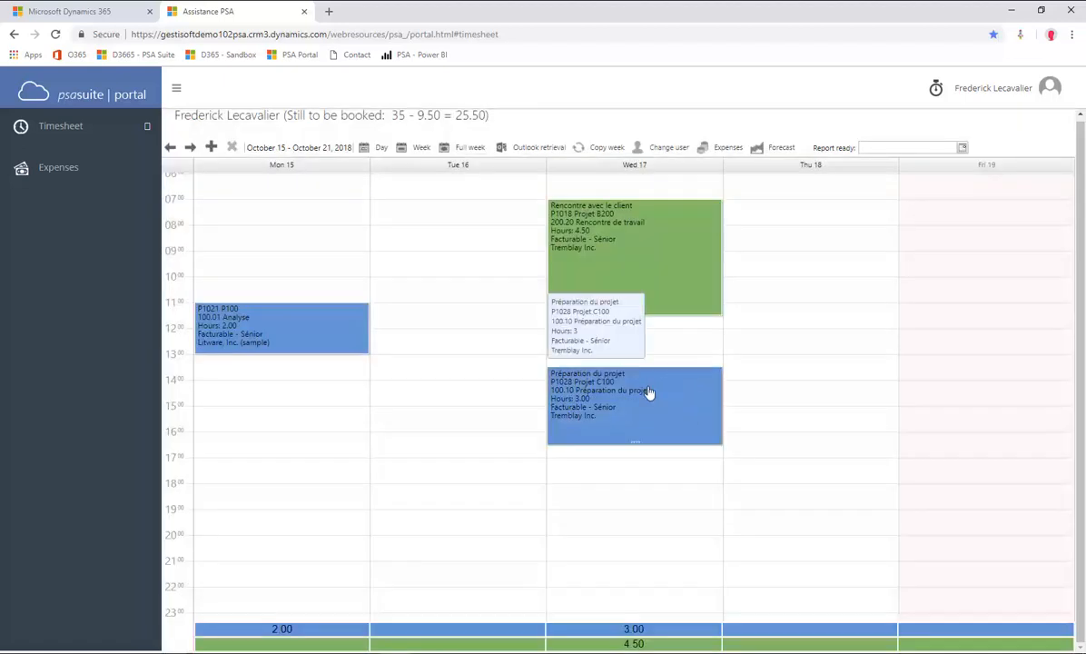
Step: Copy Wednesday's Projet C100 time entry to Thursday, October 18 at 1:30 PM
right_click(659, 394)
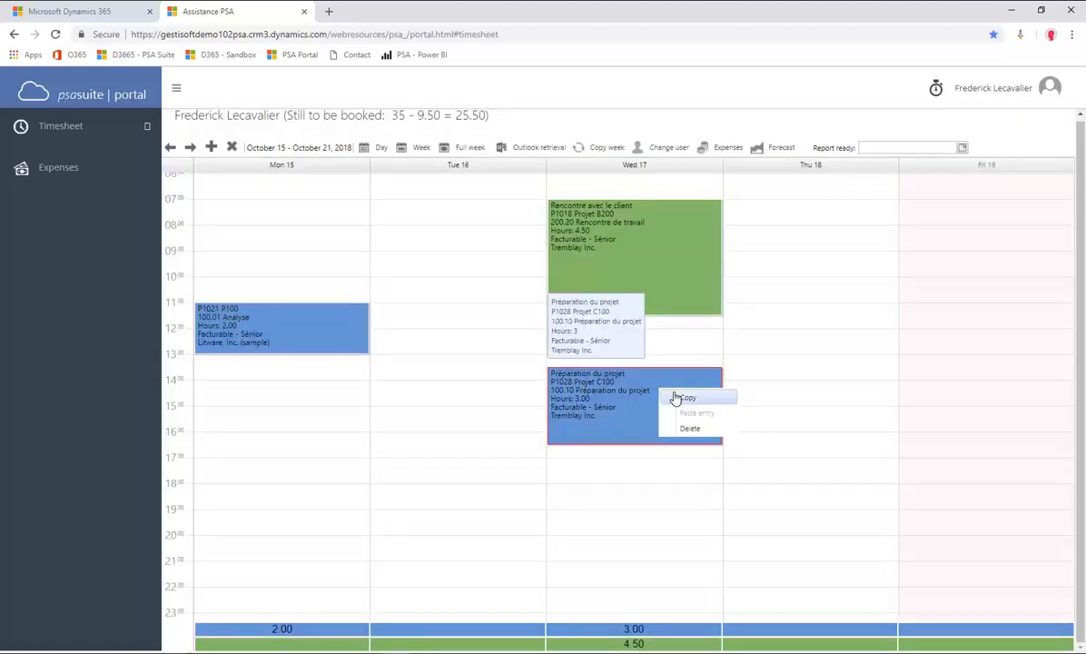
click(687, 400)
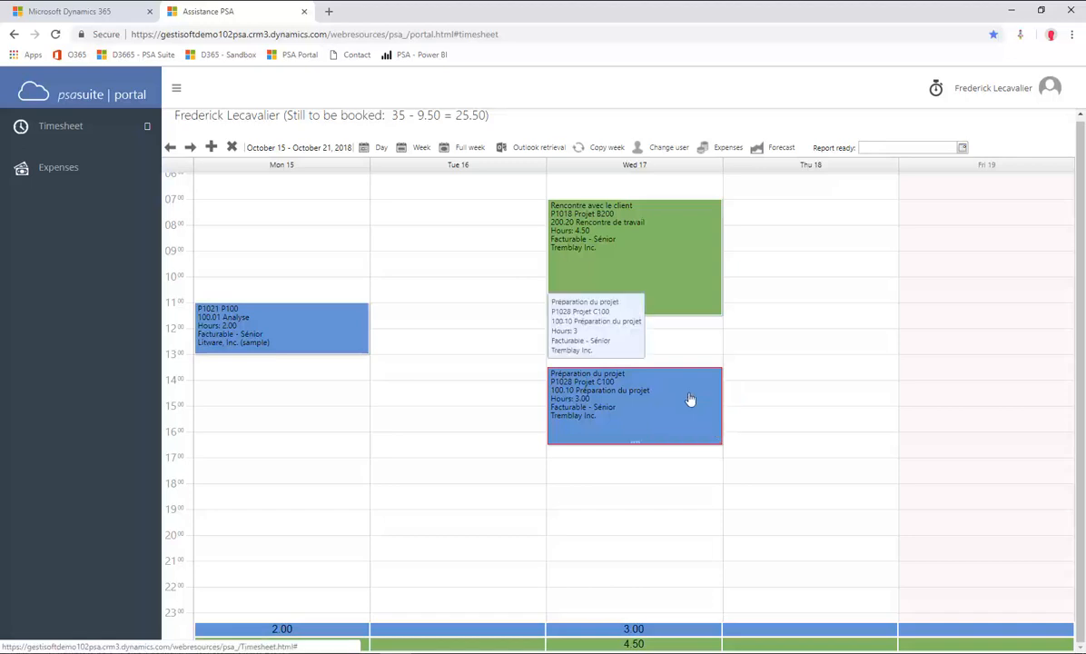
right_click(746, 379)
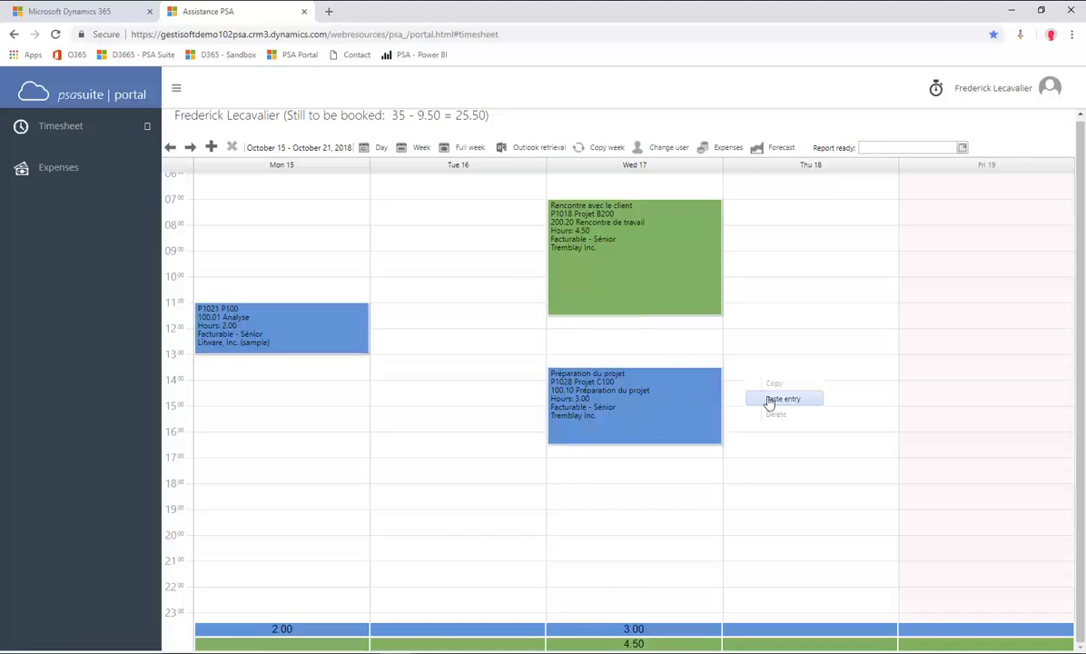
click(770, 399)
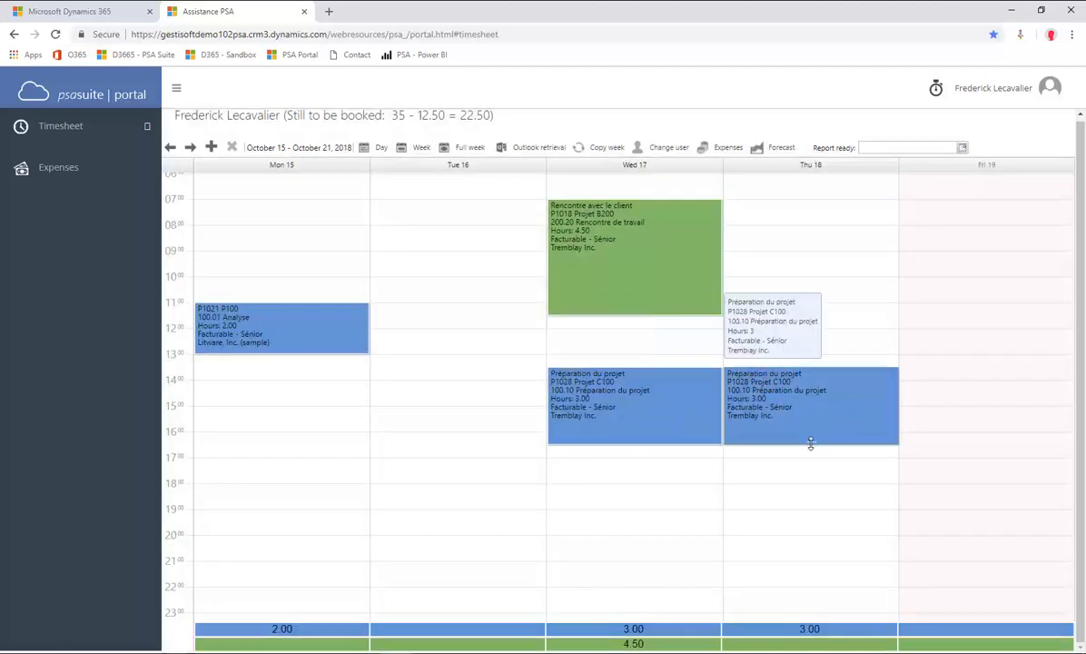
Step: Shorten Thursday's Projet C100 time entry to 2 hours, and add 1 hour on Tuesday, October 16 in the line timesheet
drag(812, 442, 810, 417)
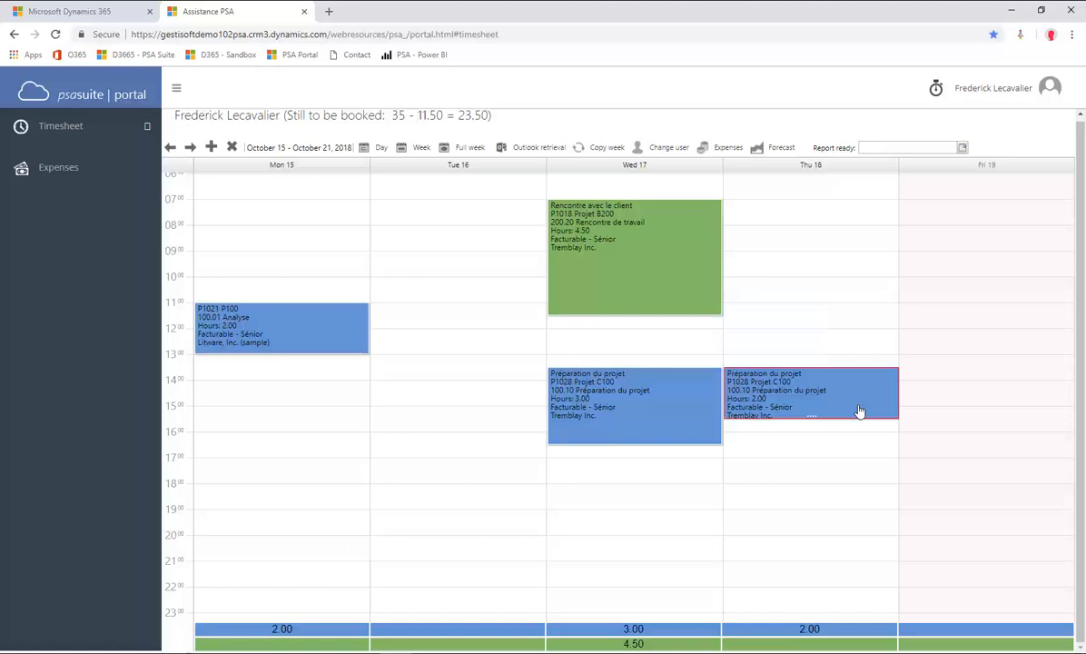
click(68, 138)
click(74, 204)
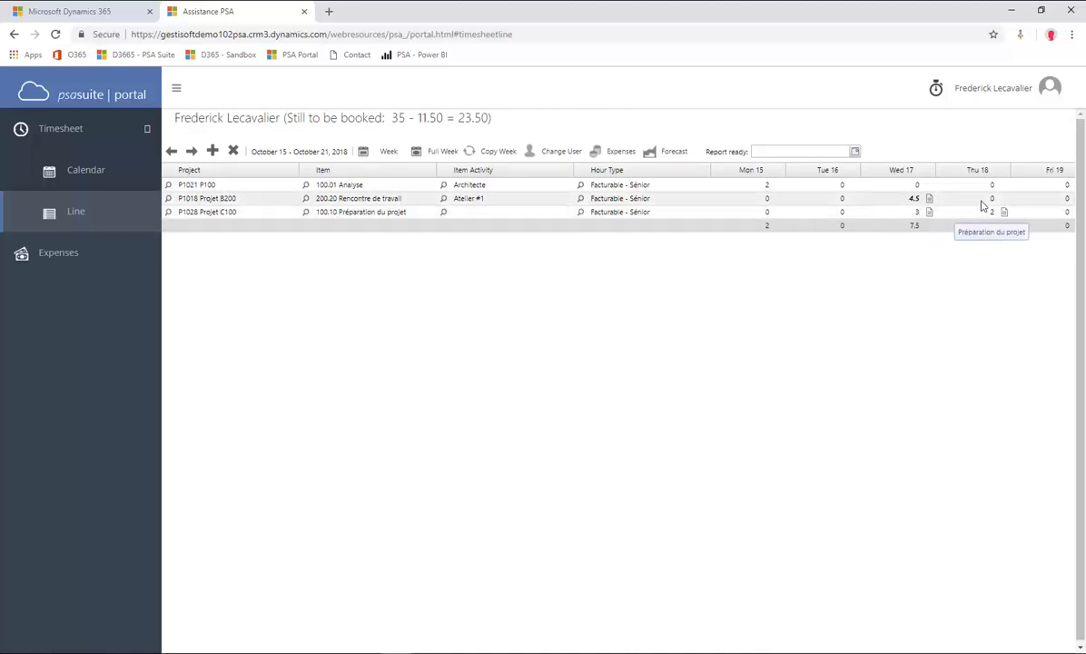
click(834, 212)
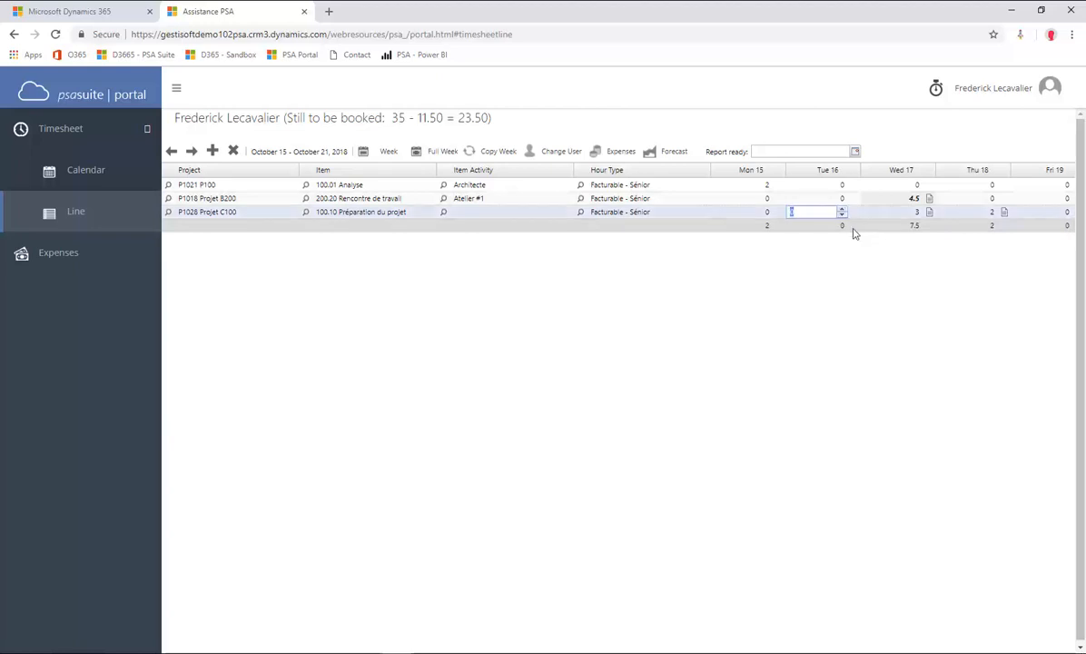
text(1)
click(785, 277)
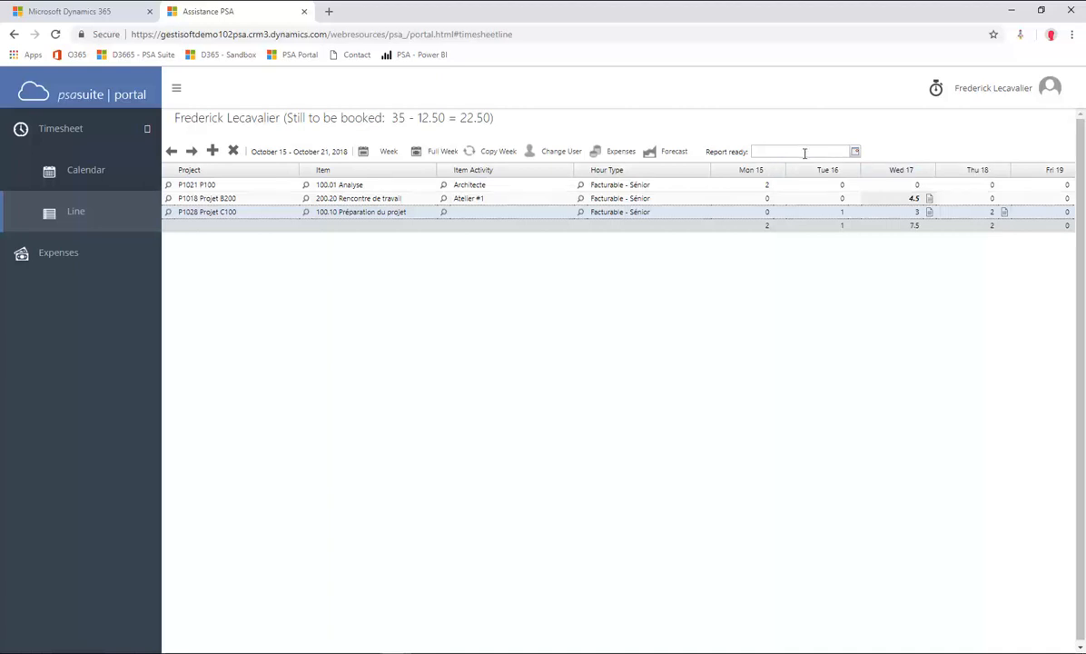
click(936, 90)
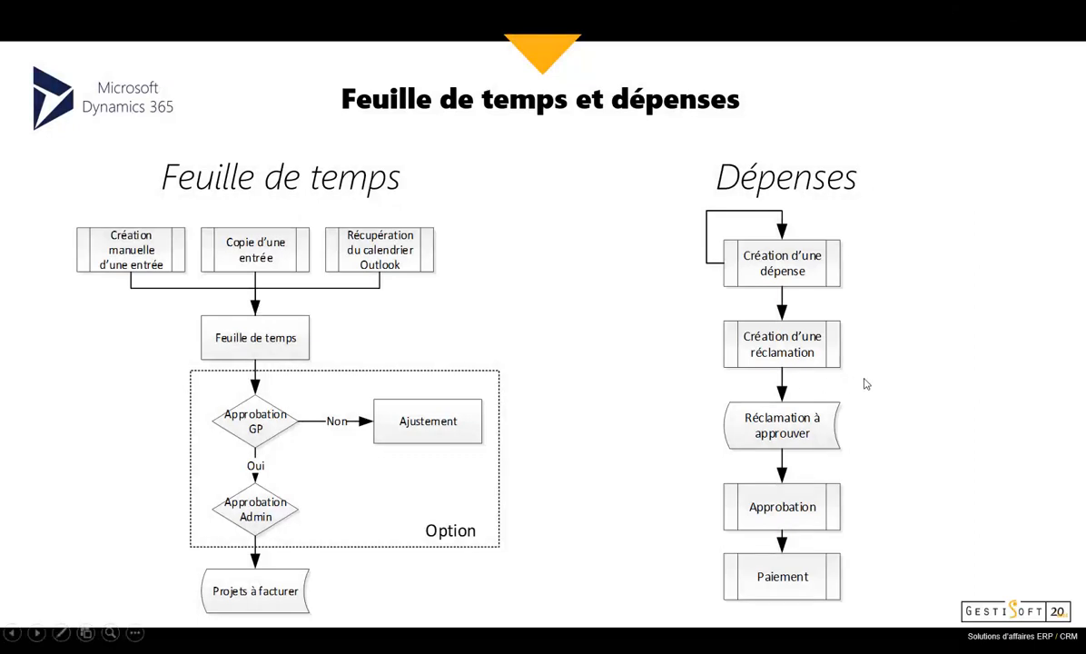
click(827, 393)
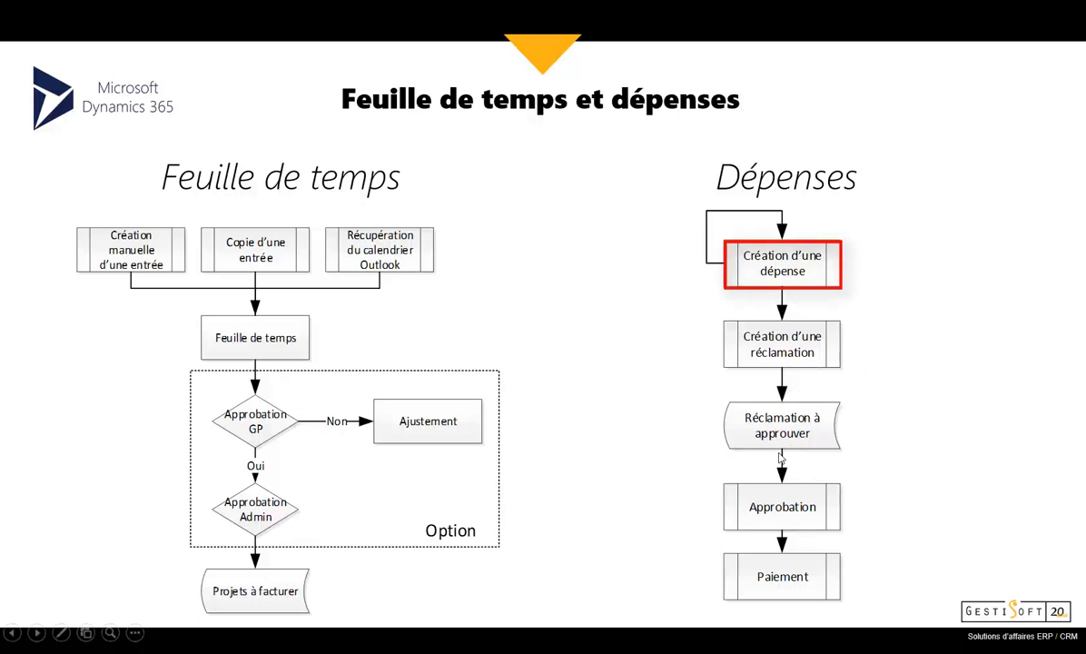
click(824, 483)
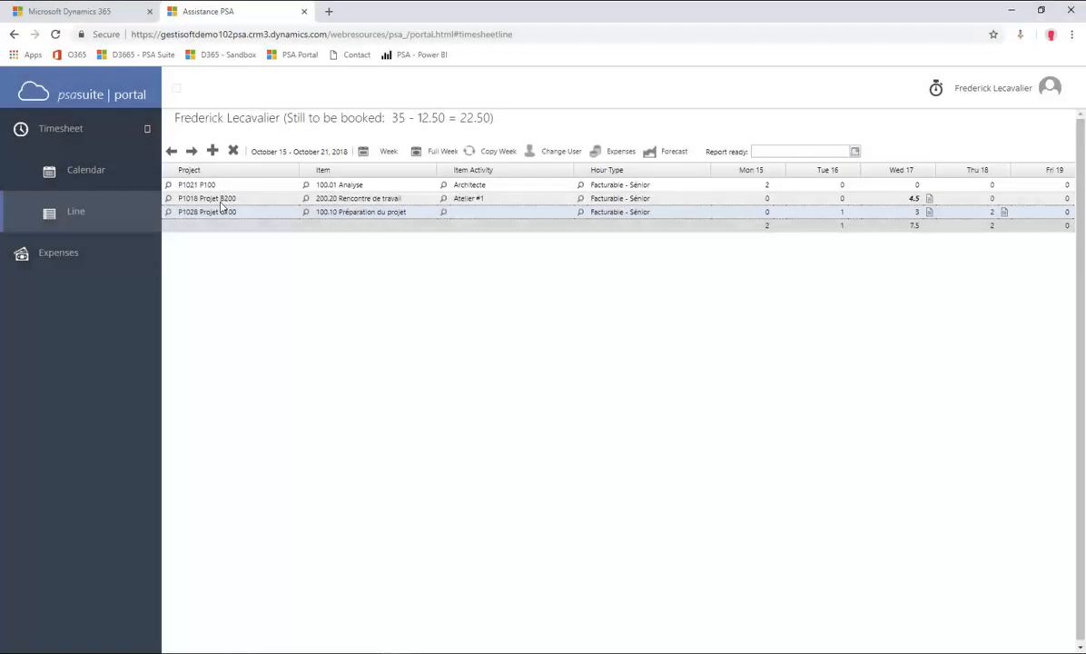
Step: Add an expense in the portal for project P1028 Projet C100 under item 300.50 Dépenses
click(56, 258)
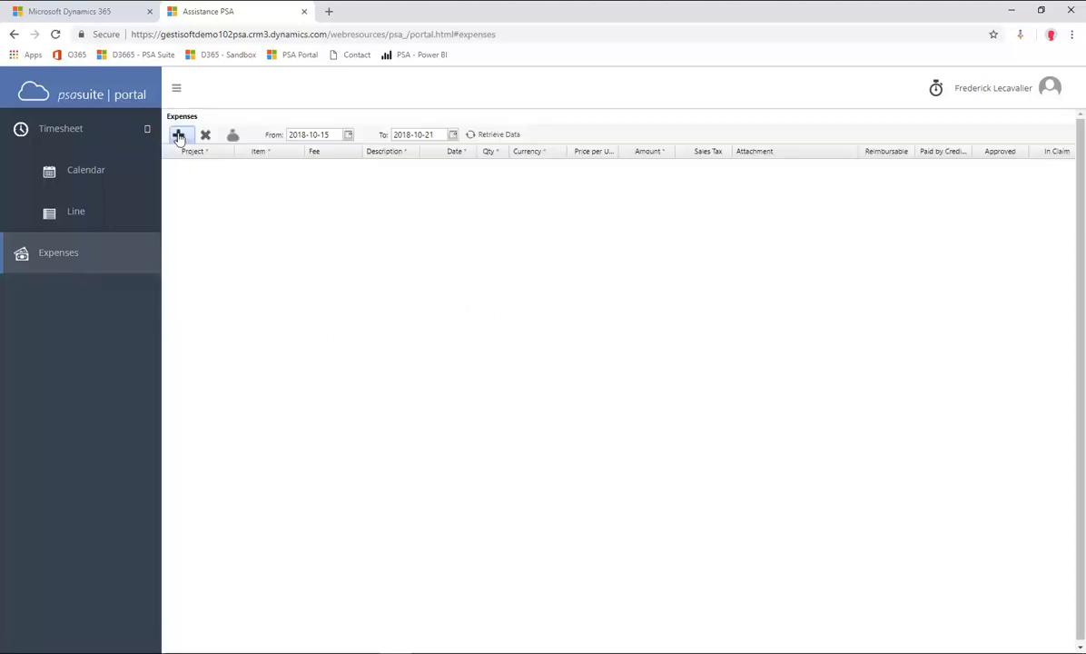
click(178, 136)
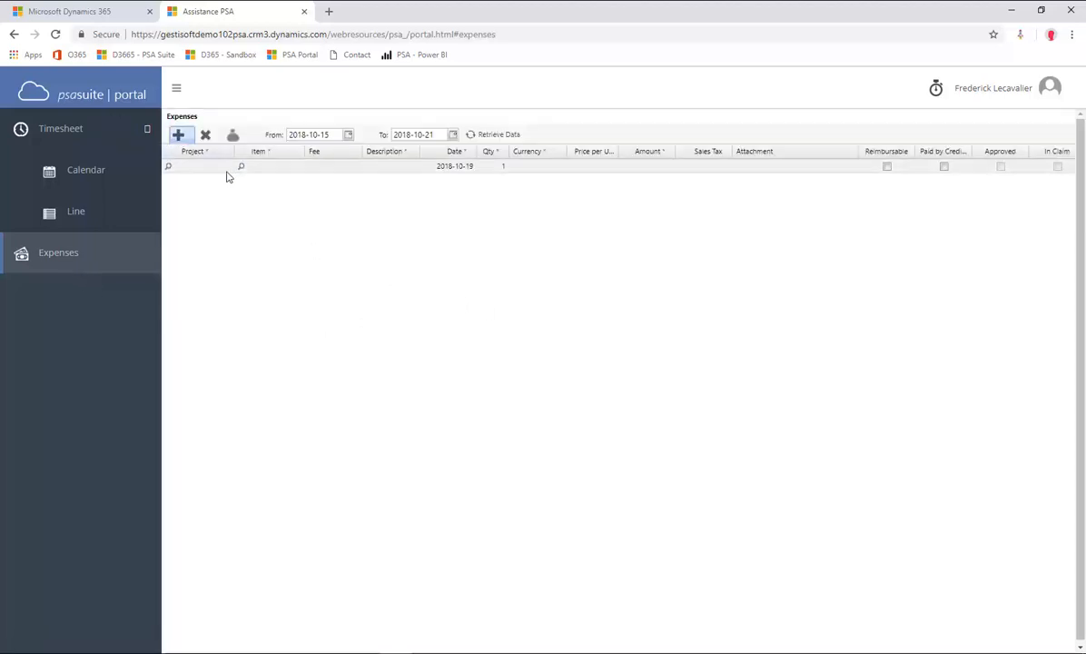
click(169, 167)
scroll(604, 419, down, 3)
double_click(557, 481)
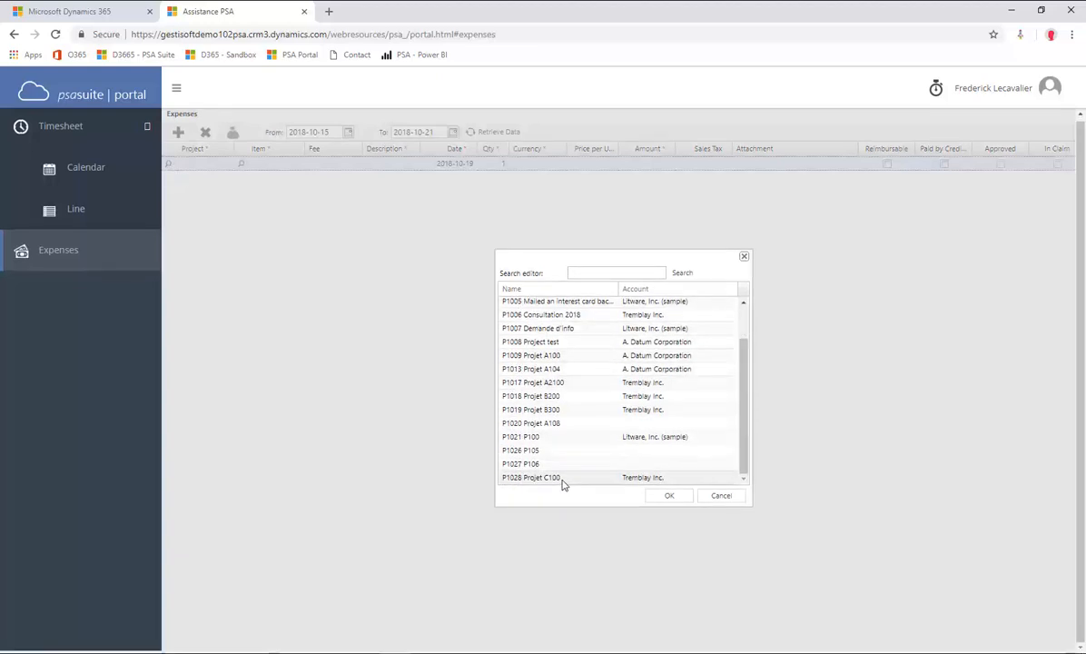
click(267, 165)
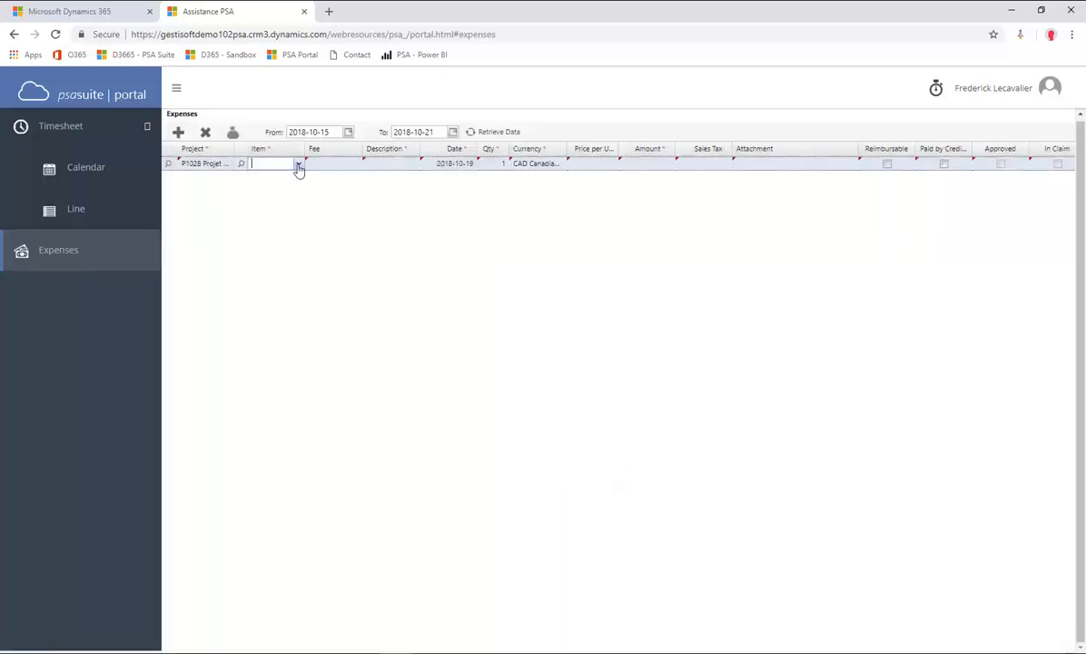
click(300, 166)
click(293, 177)
Step: Describe the expense as "Repas", set its price per unit to 18.59 and mark it as reimbursable
click(398, 163)
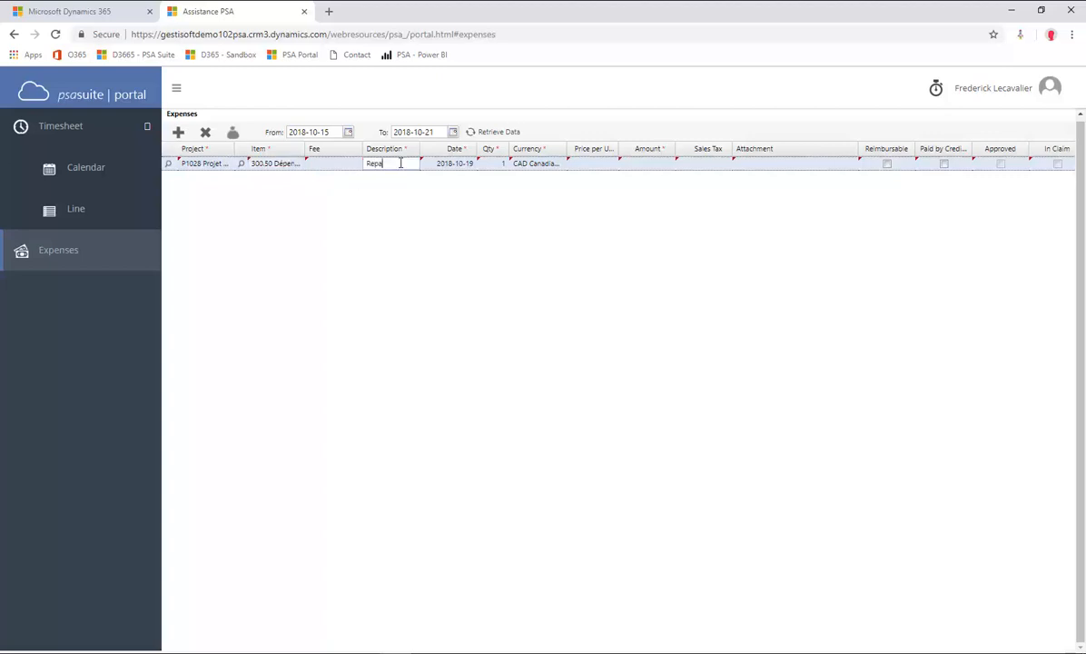
key(Tab)
key(Tab)
key(Tab)
key(Tab)
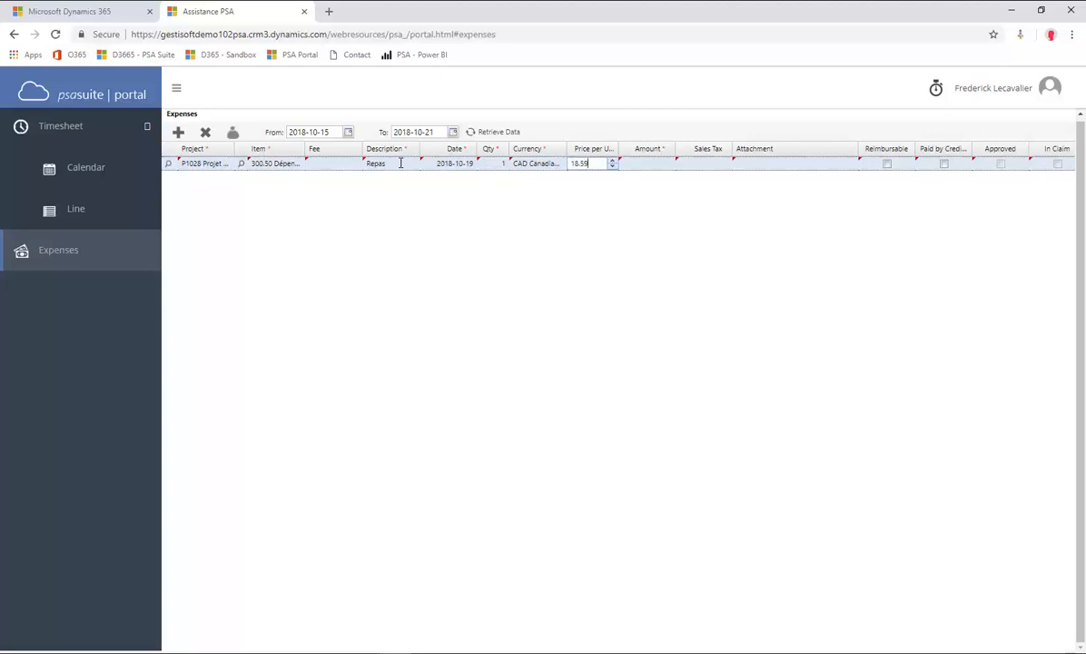
key(Tab)
key(Tab)
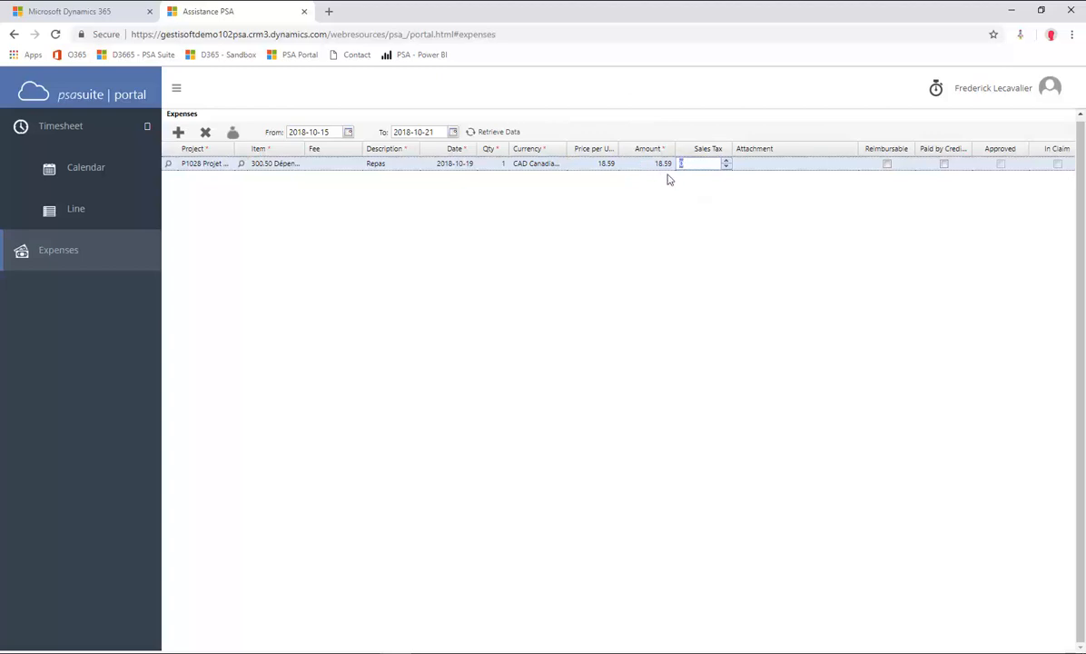
key(Tab)
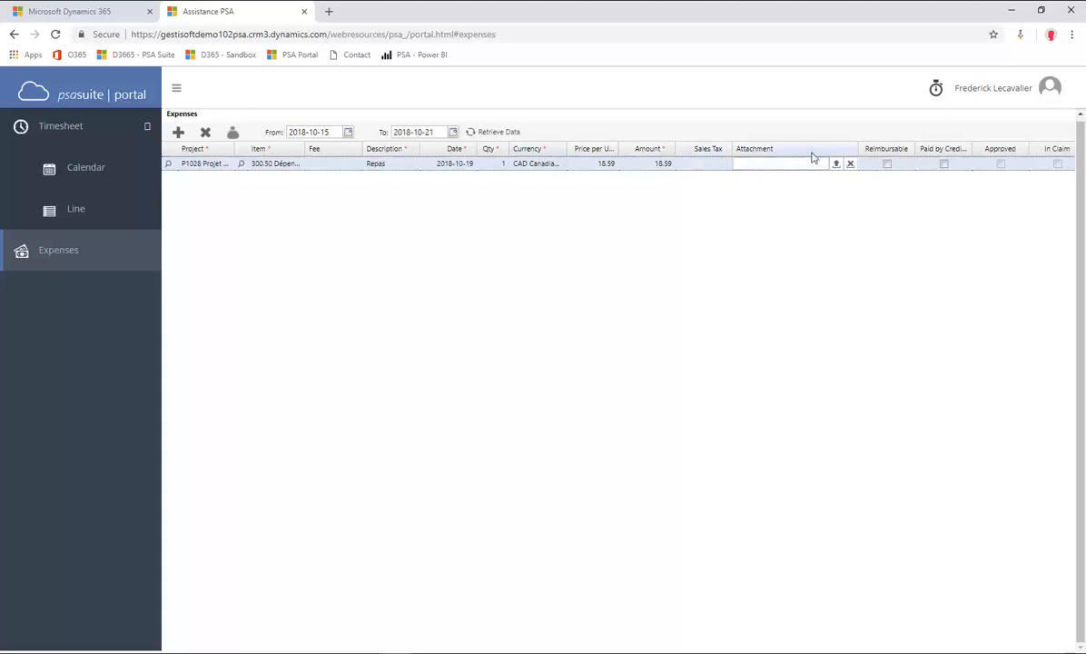
click(887, 165)
Step: Create an expense claim described as "Octobre" that includes the Repas expense, and save it
click(232, 132)
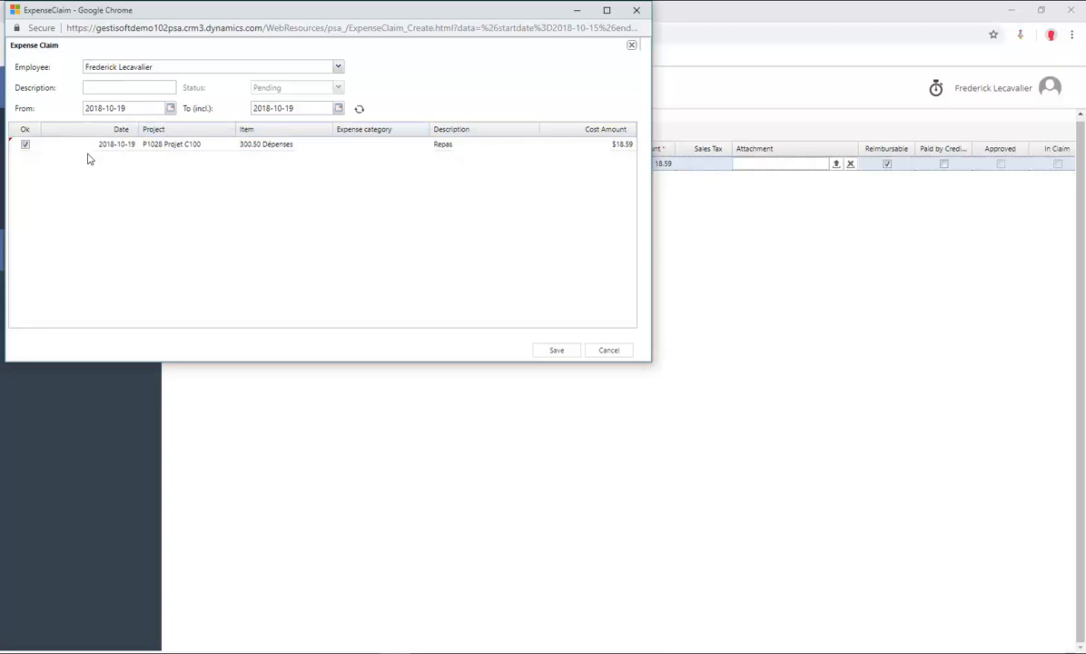
click(129, 87)
text(Octobre)
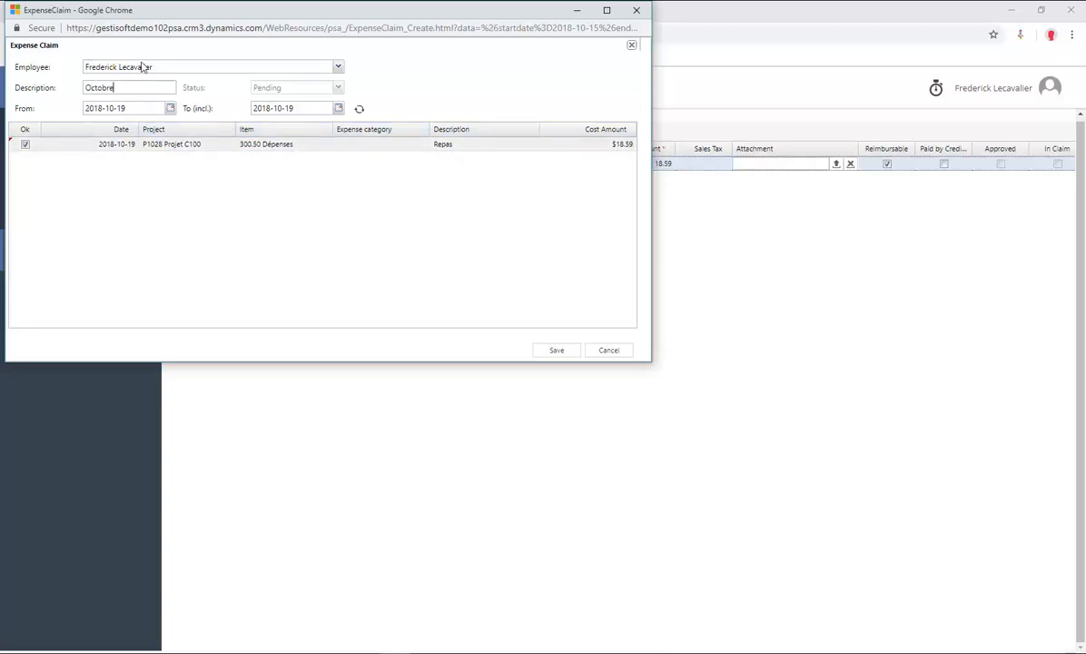
click(557, 352)
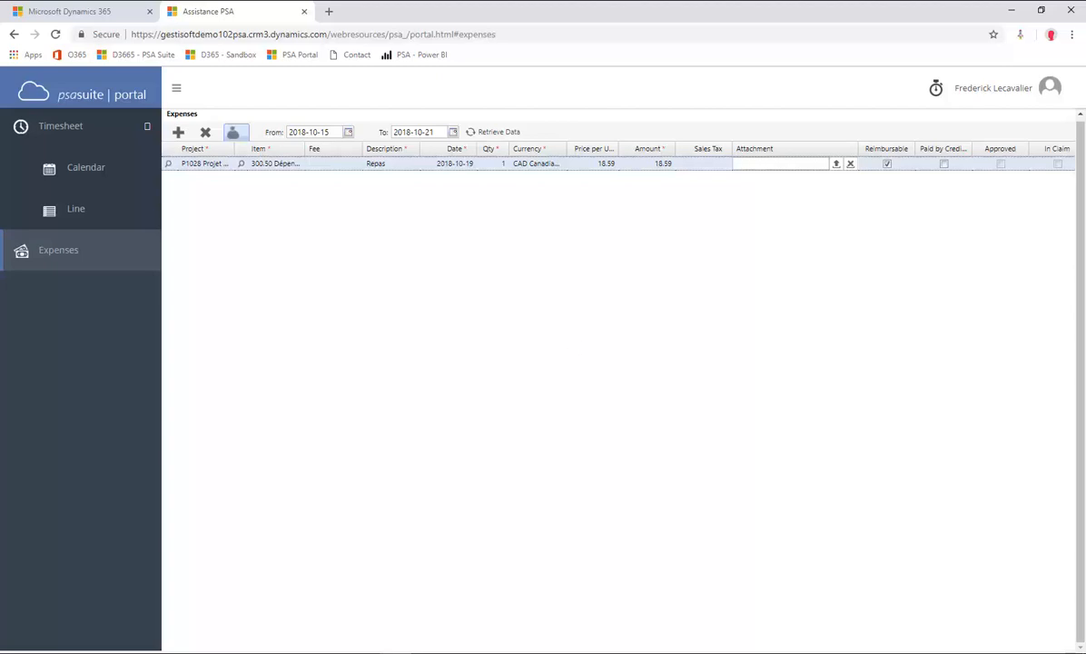
click(235, 132)
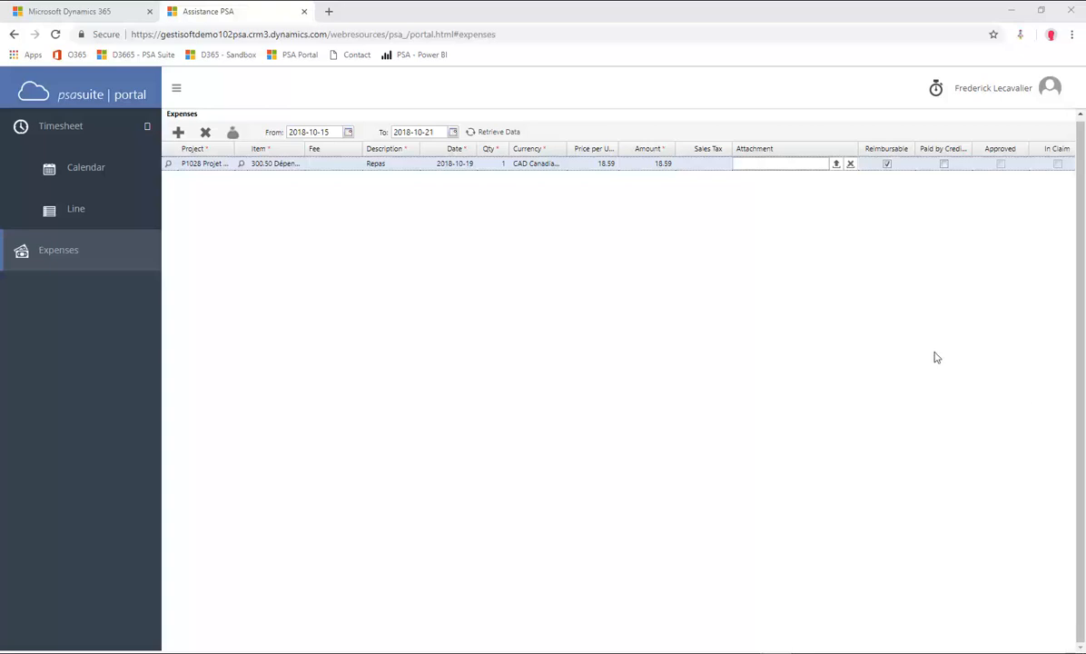
Step: Switch to PM Approval in Dynamics 365 and show the budget graph for P1028 Projet C100
click(102, 19)
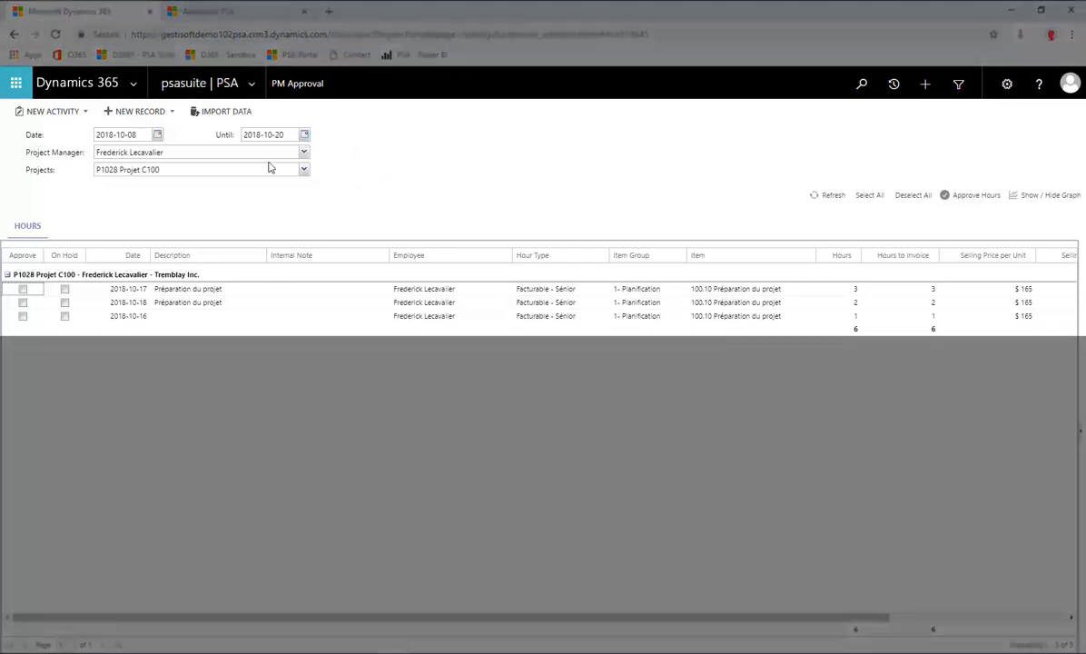
click(305, 172)
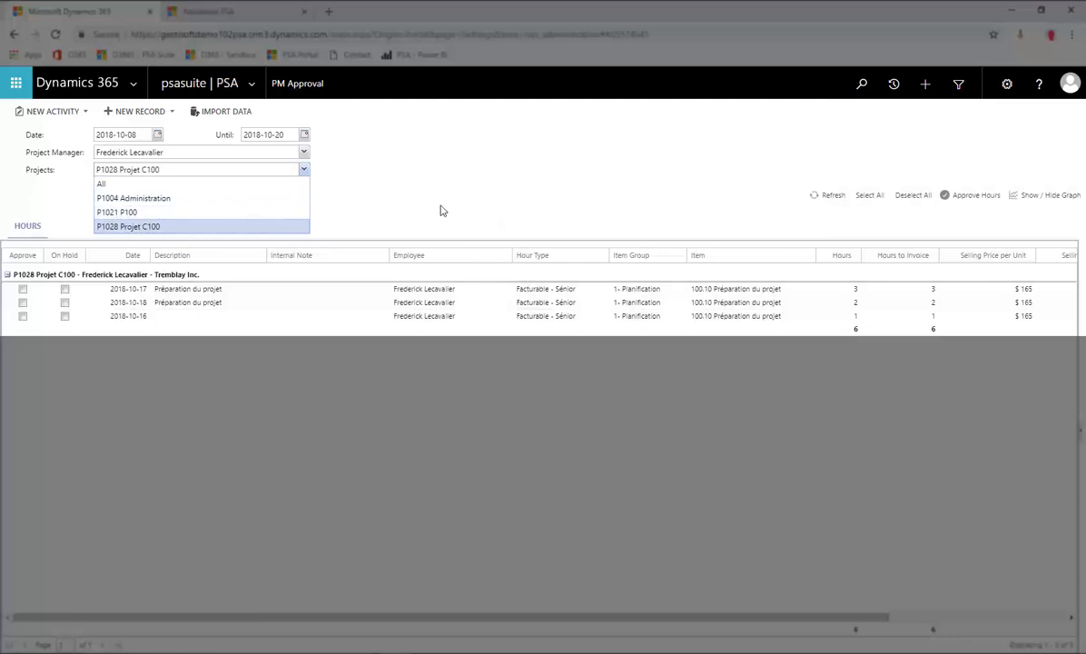
click(303, 172)
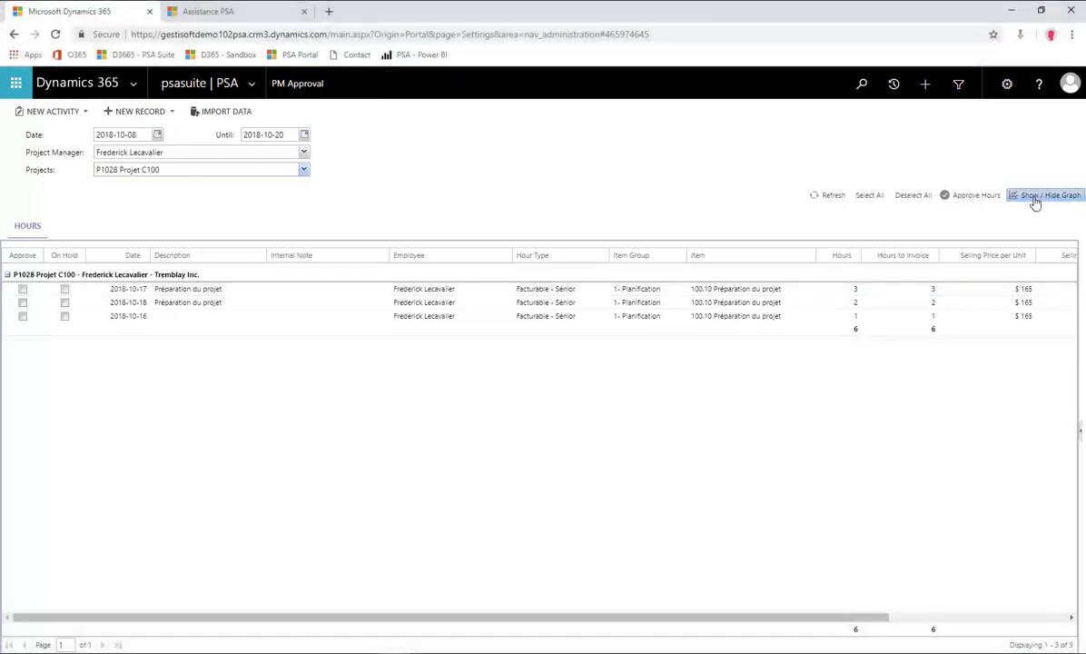
click(1035, 199)
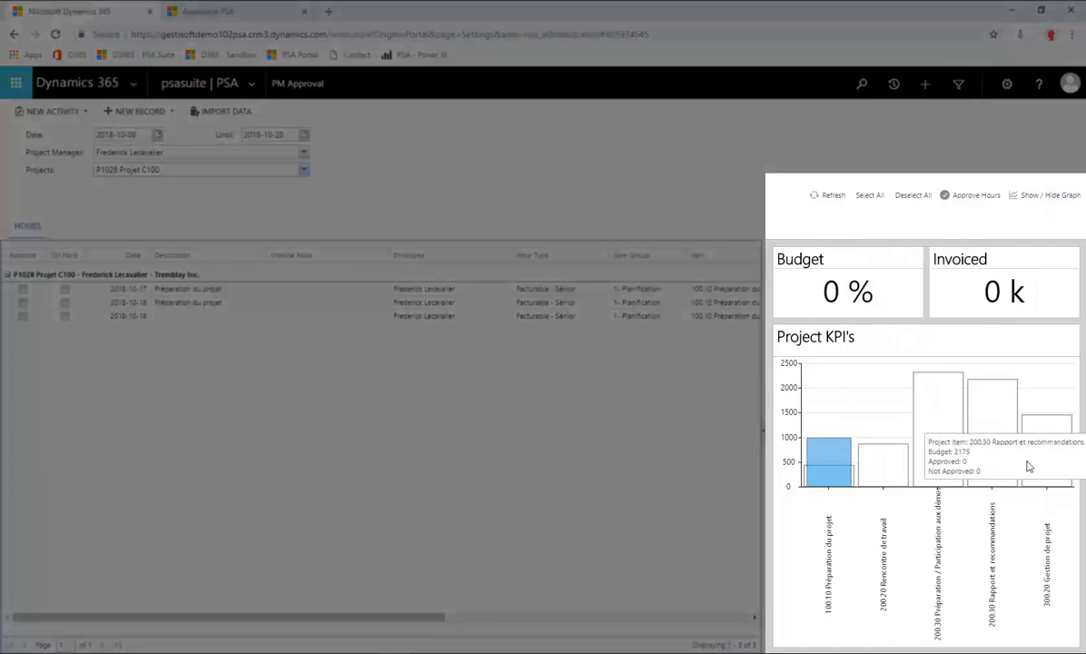
mouse_move(1009, 462)
click(76, 374)
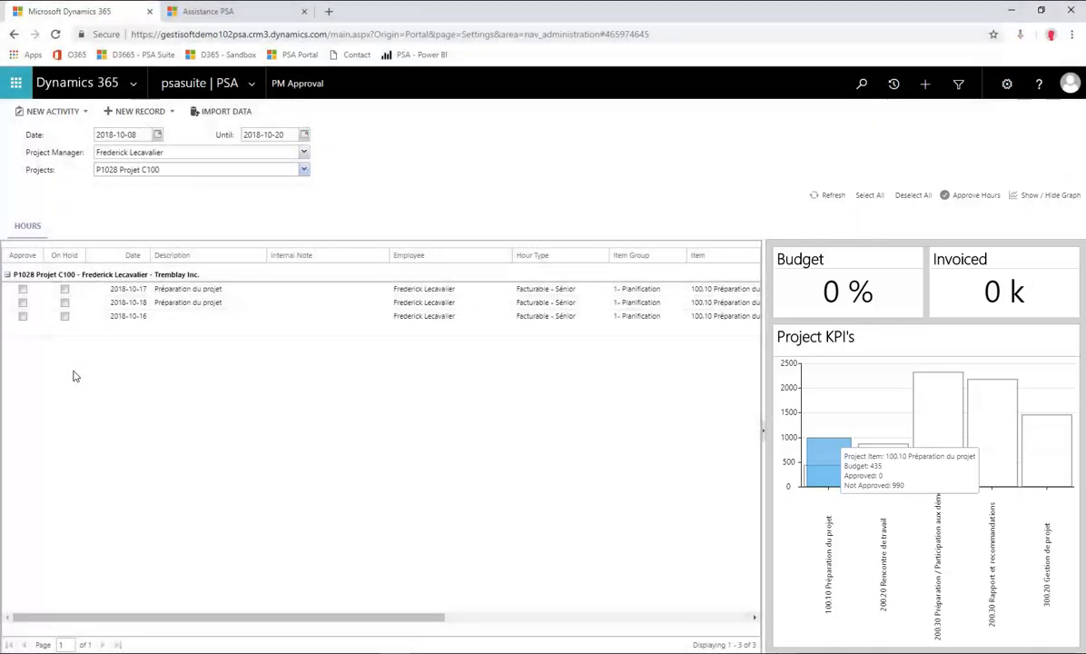
Step: Mark the October 16, 17 and 18 Projet C100 time entries for approval and approve the hours
click(23, 288)
click(22, 302)
click(23, 316)
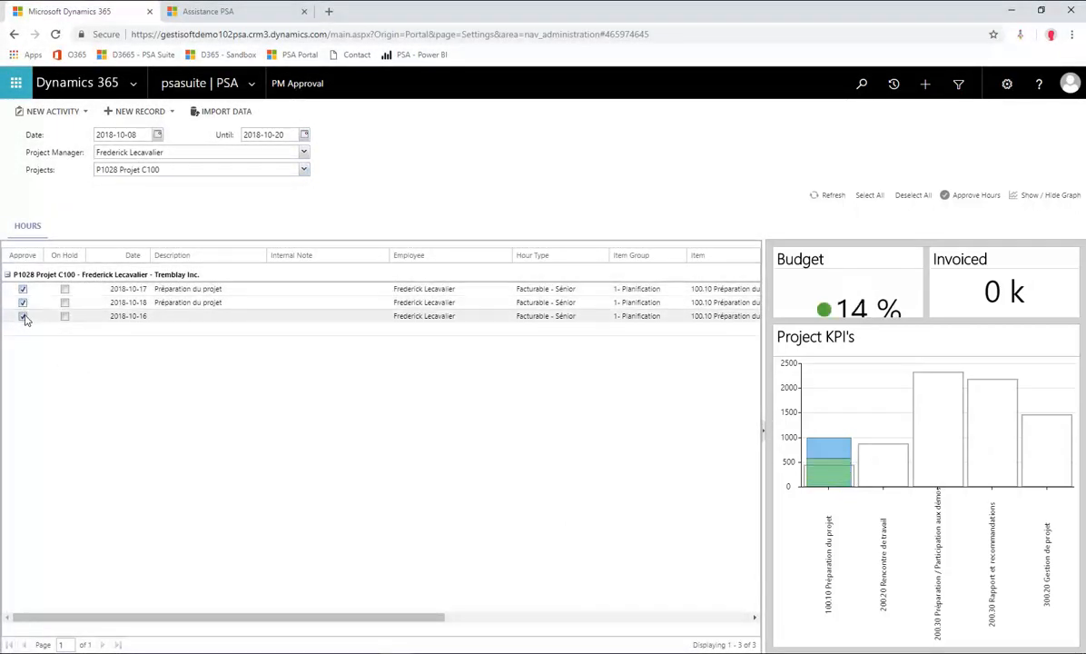
mouse_move(829, 480)
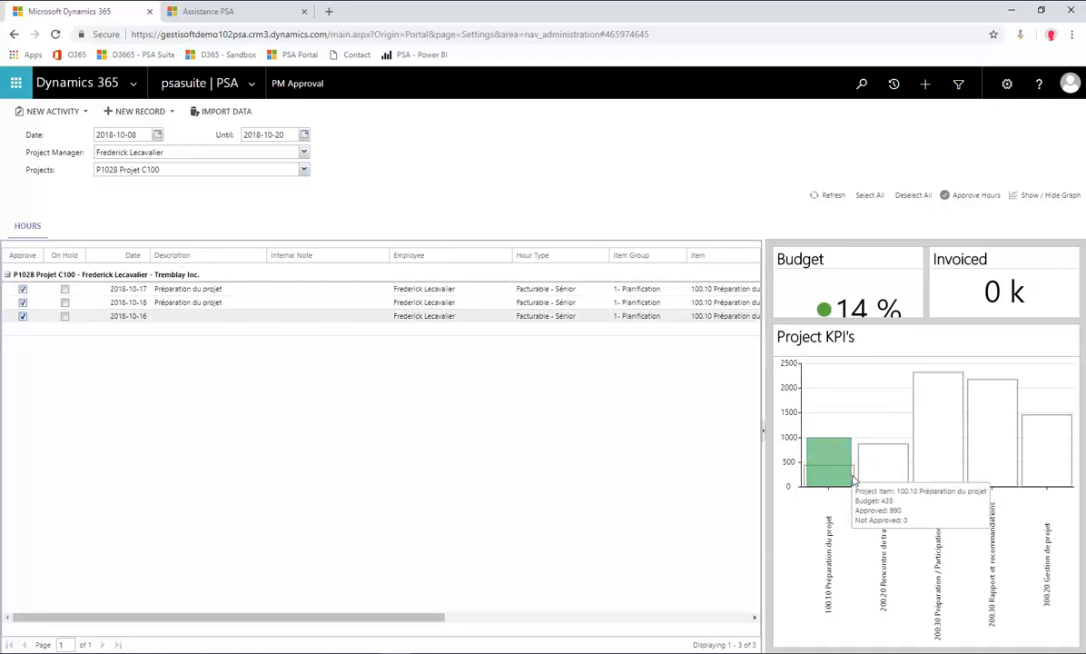
mouse_move(861, 474)
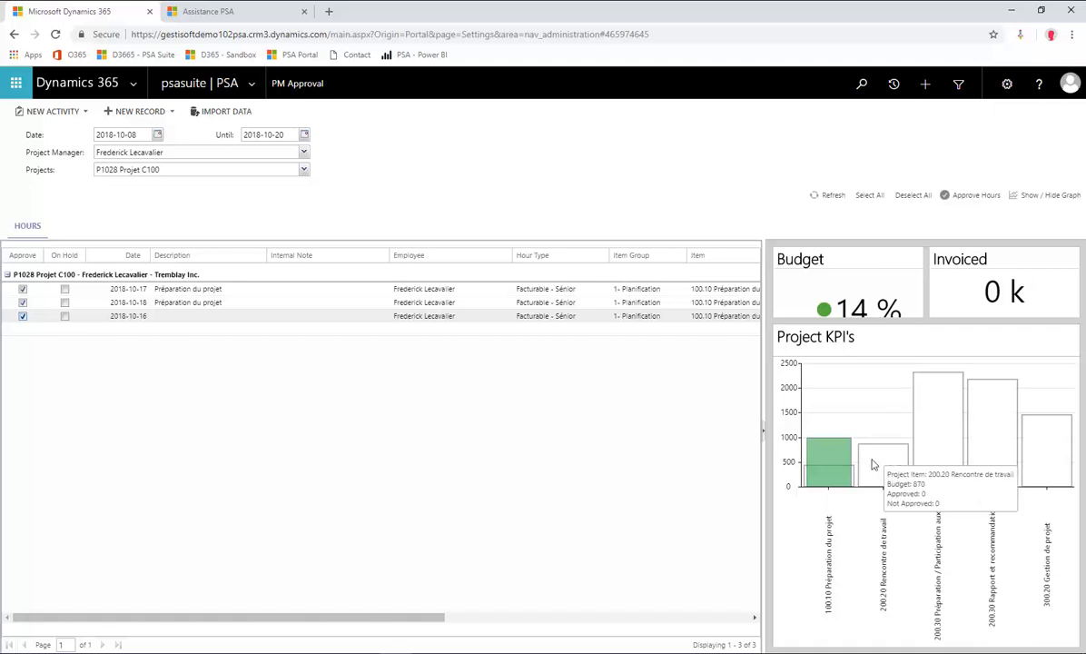
mouse_move(966, 457)
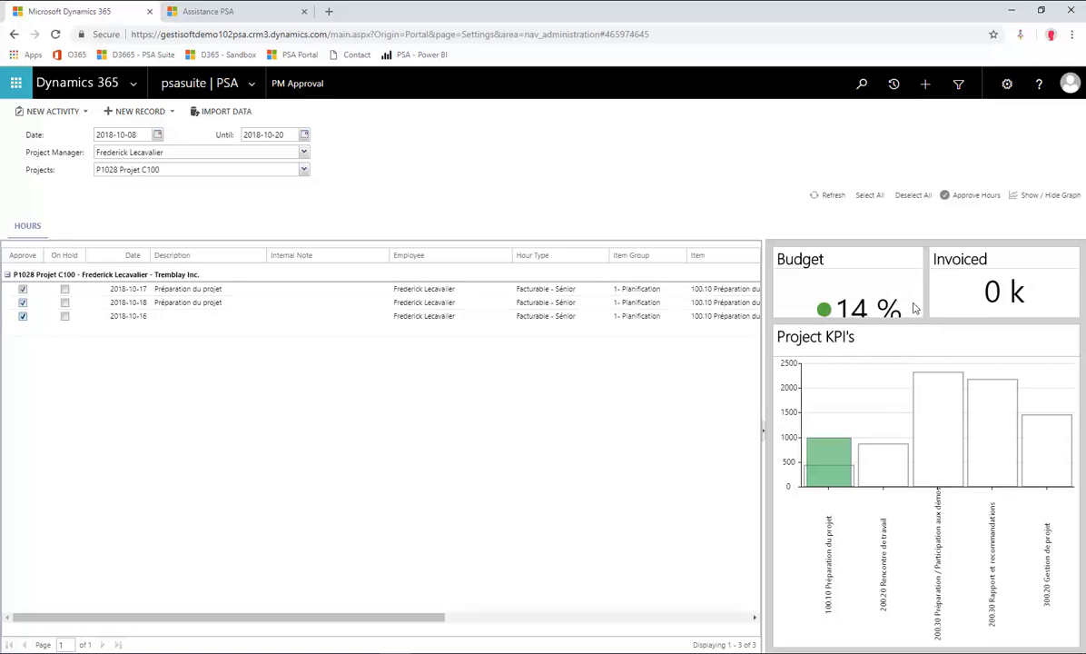
click(973, 195)
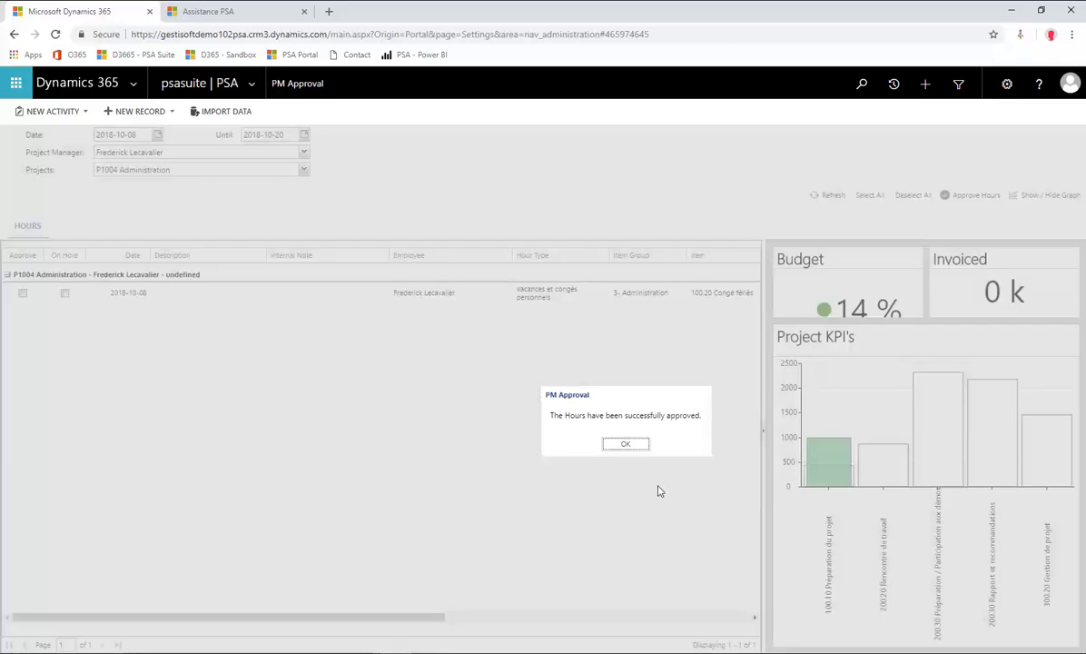
click(628, 445)
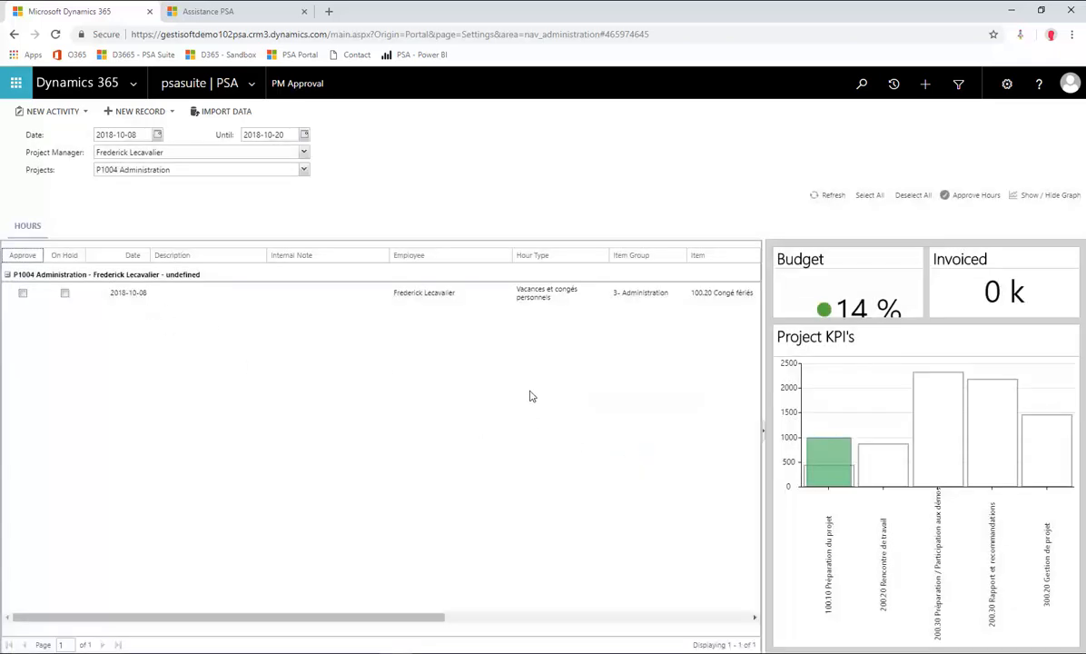
Step: Open Claim Approval and display the pending expense claim Octobre (2018-10-19)
click(303, 173)
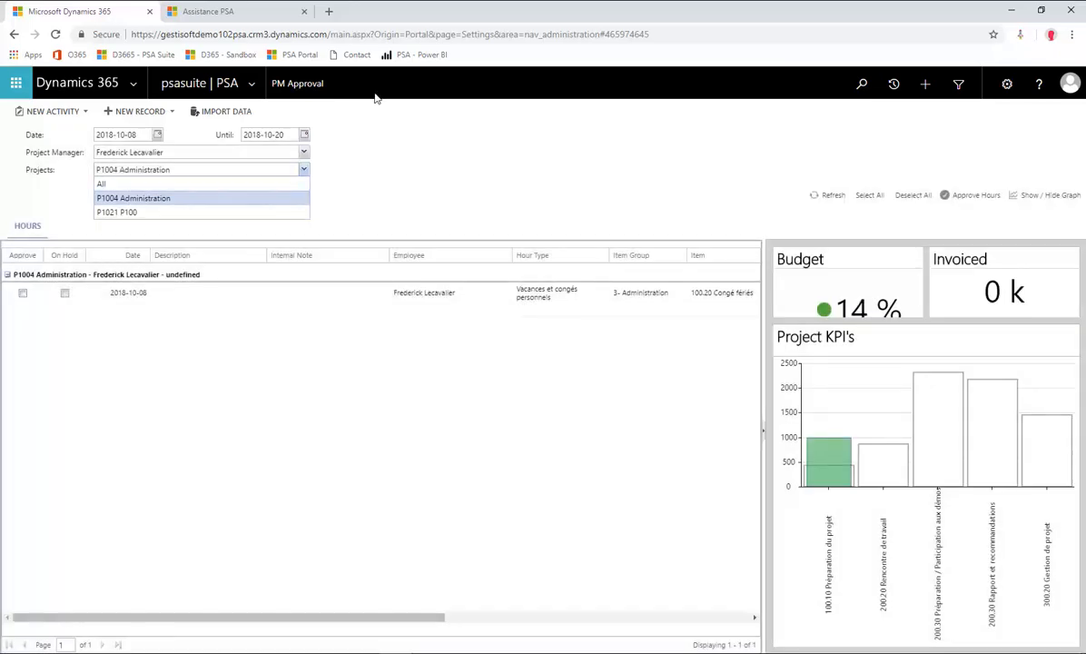
click(293, 84)
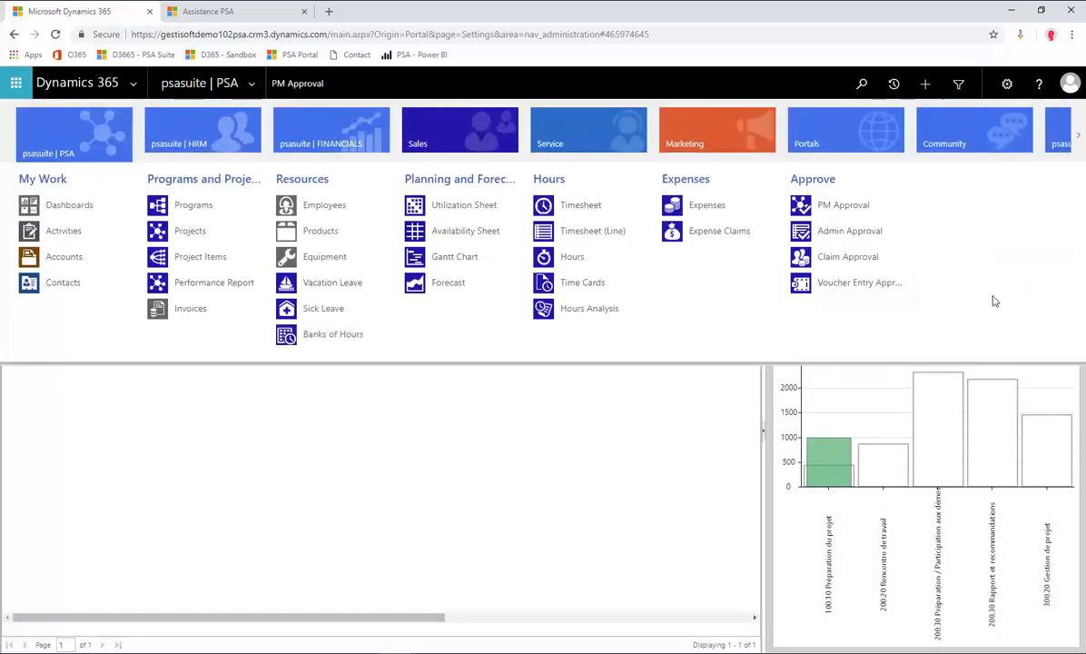
click(875, 259)
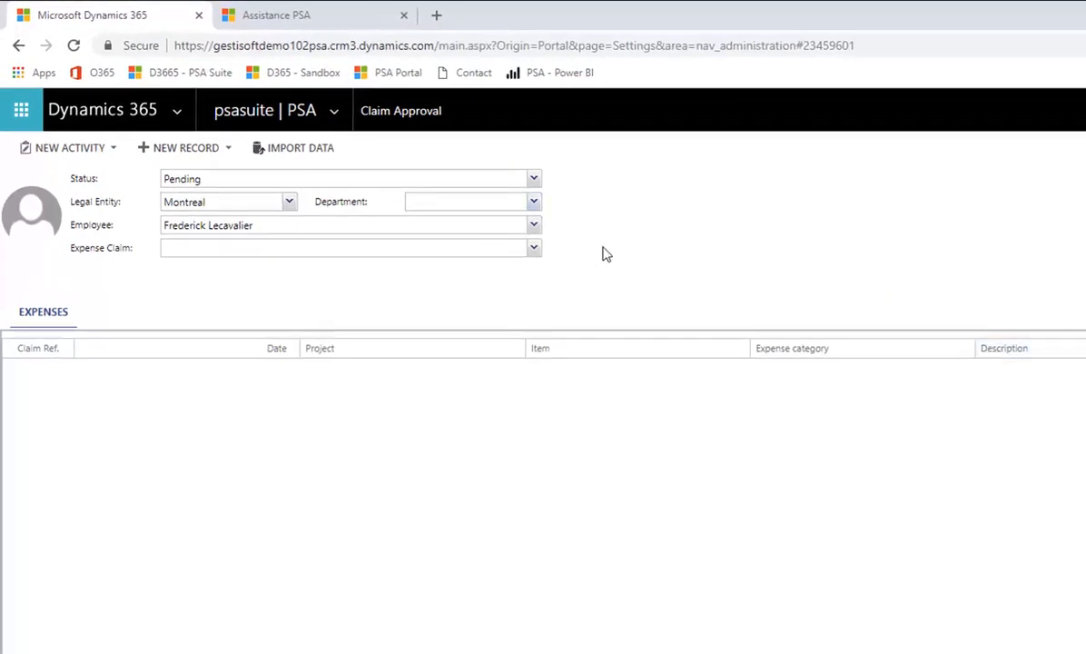
click(535, 249)
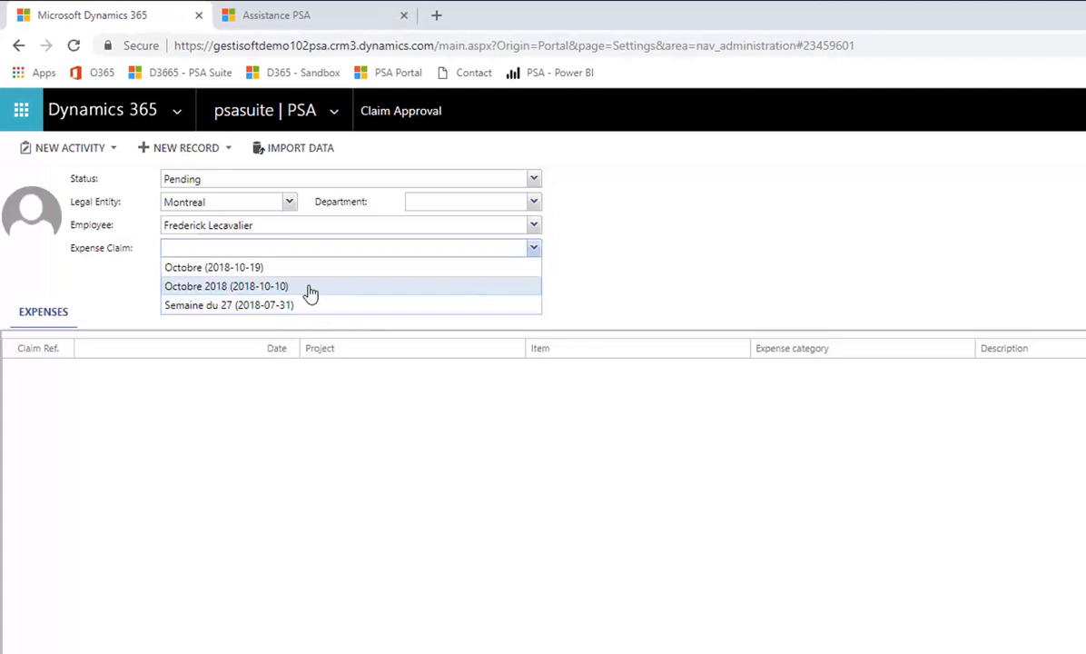
click(305, 270)
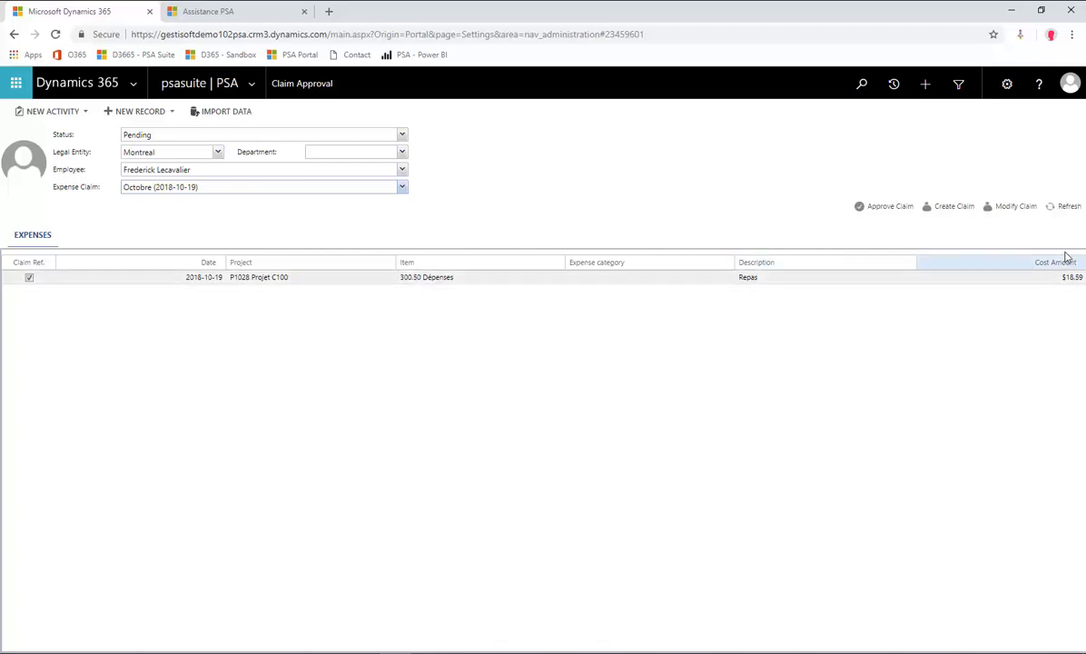
Step: Approve the pending expense claim Octobre (2018-10-19) and close the approval message
click(889, 207)
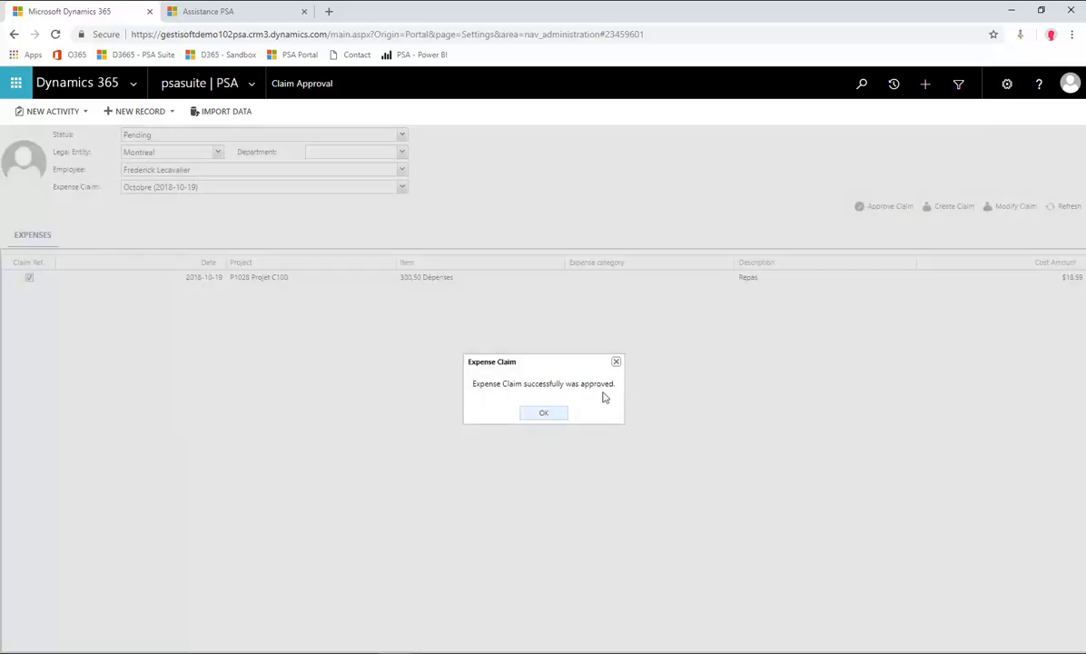
click(561, 411)
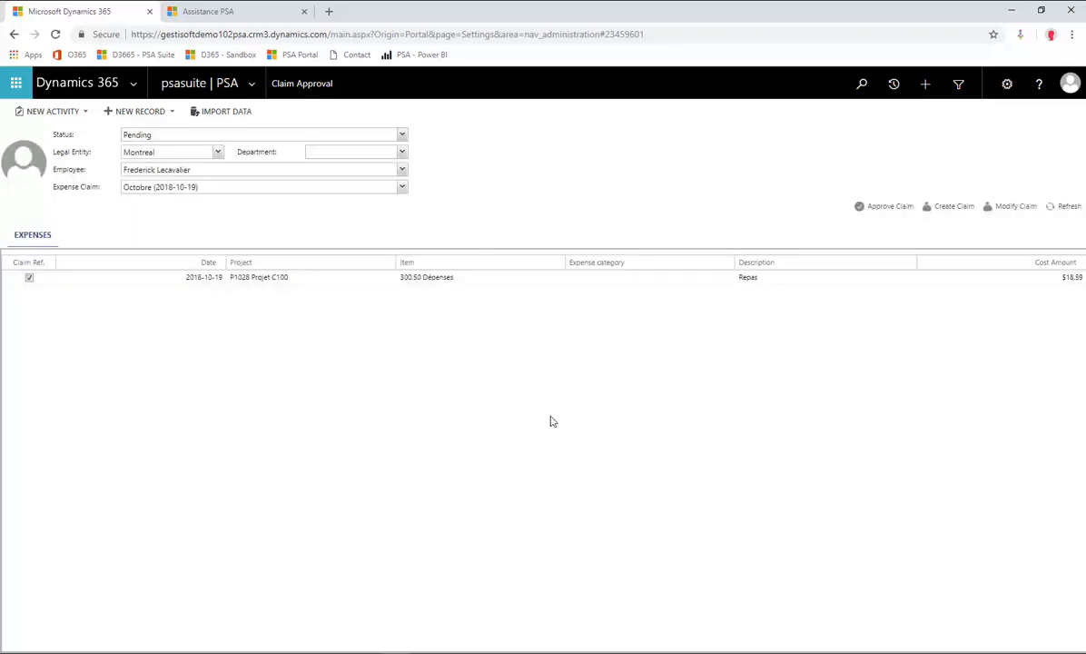
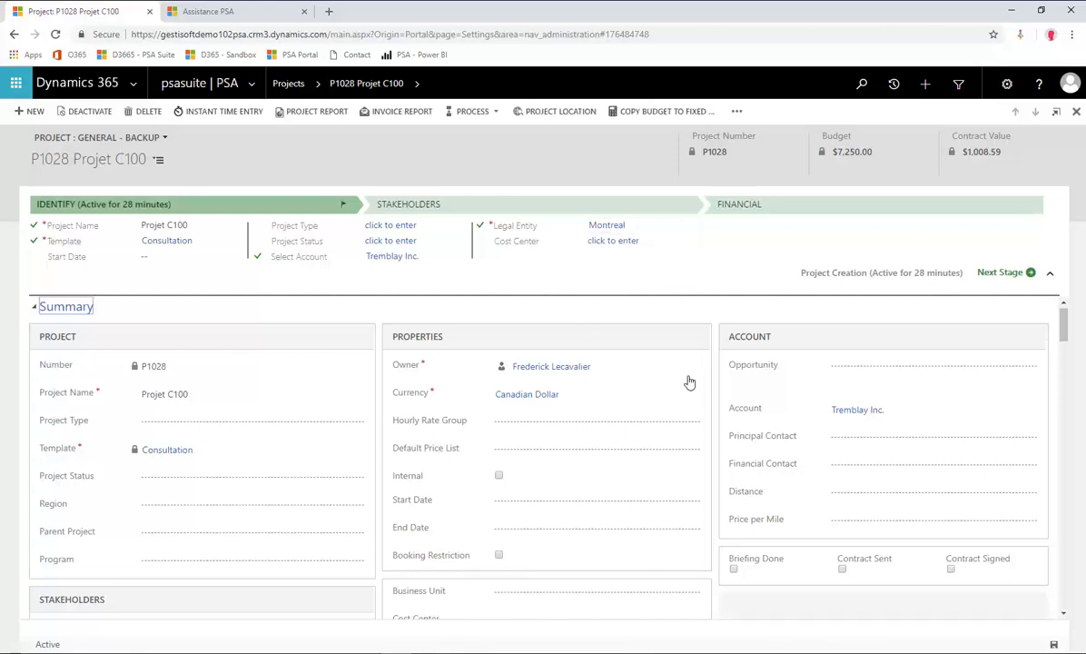
Step: Create an invoice for P1028 Projet C100 covering the billable items until 2018-10-20
scroll(683, 381, down, 8)
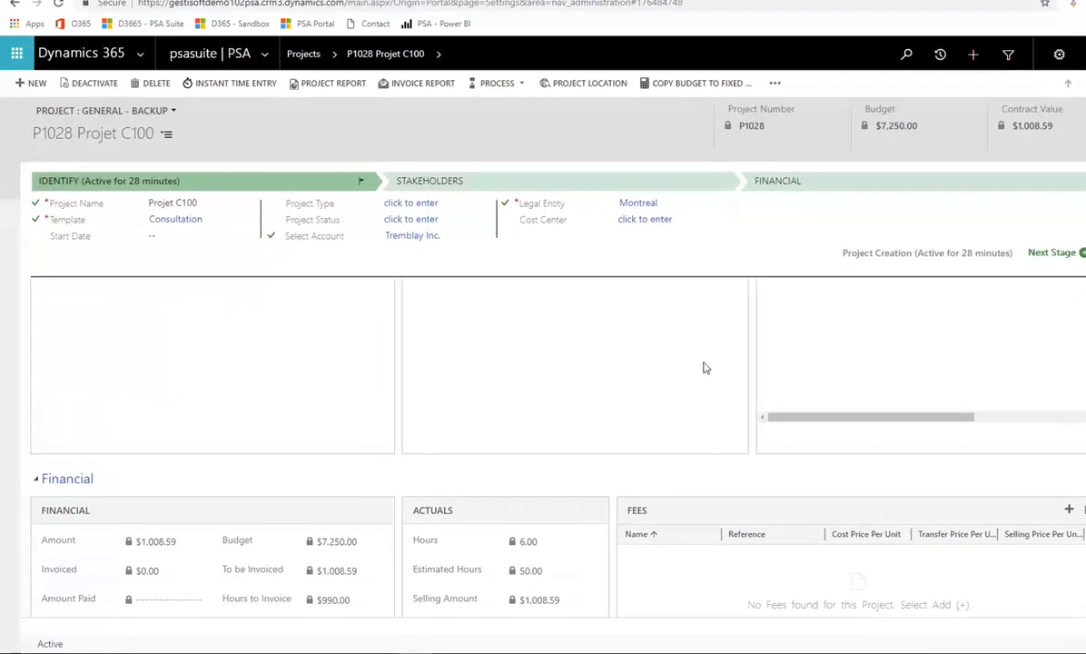
scroll(706, 368, down, 2)
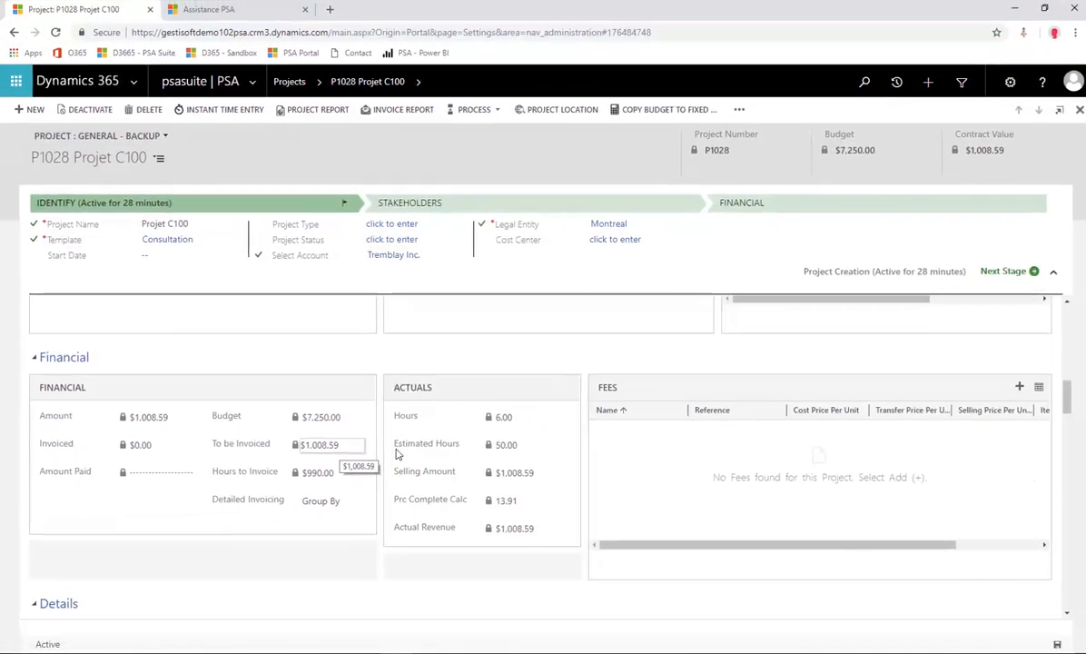
click(737, 111)
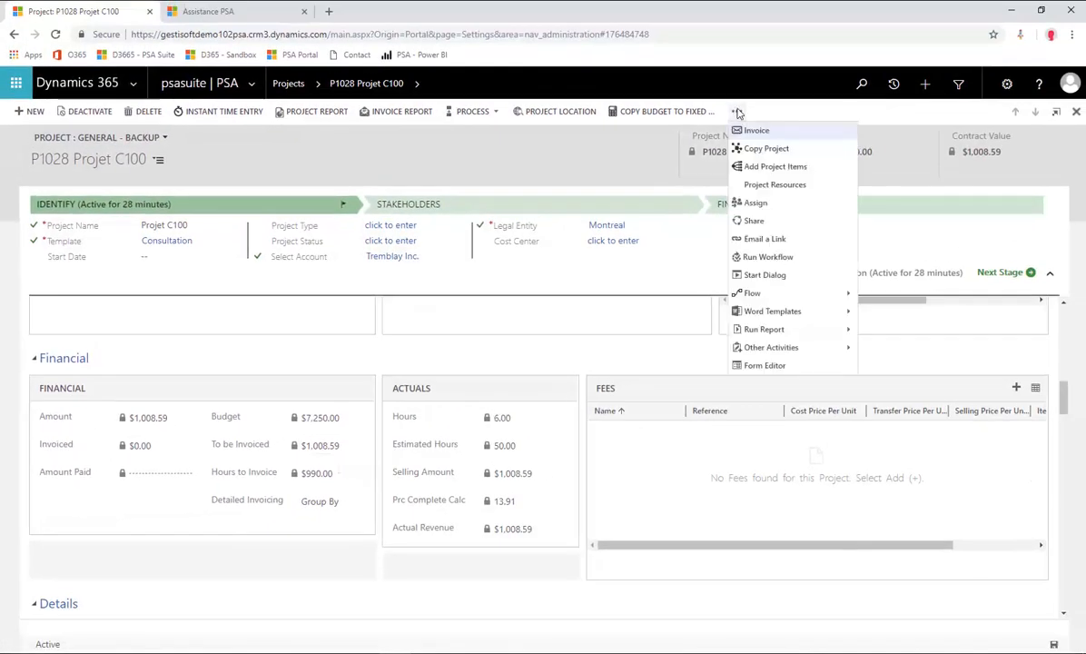
click(782, 138)
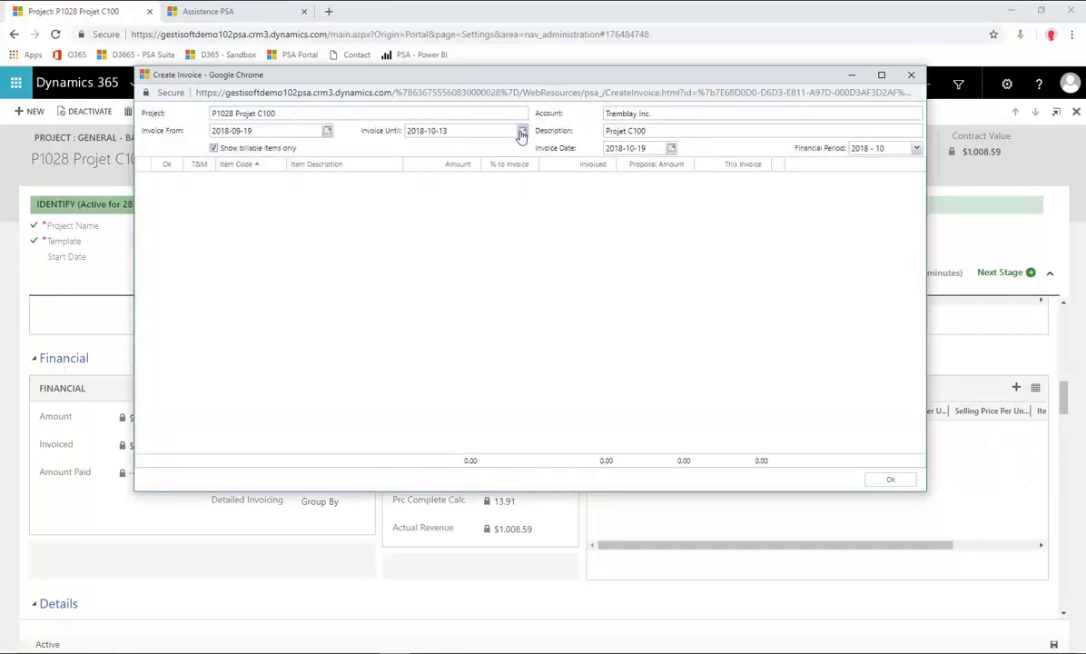
click(522, 134)
click(491, 202)
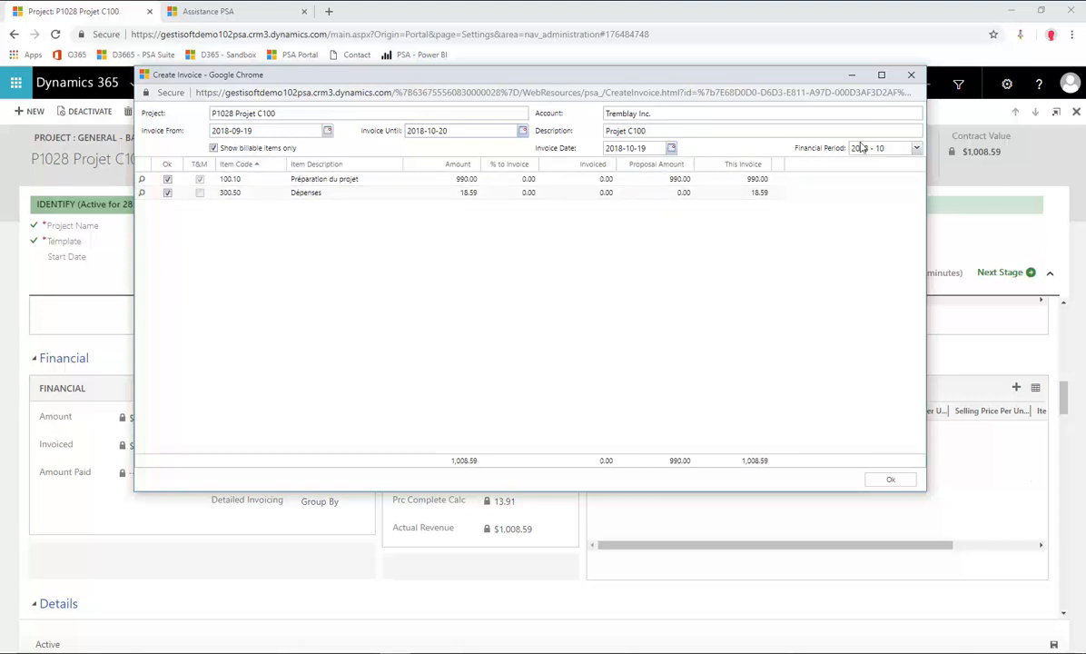
click(889, 481)
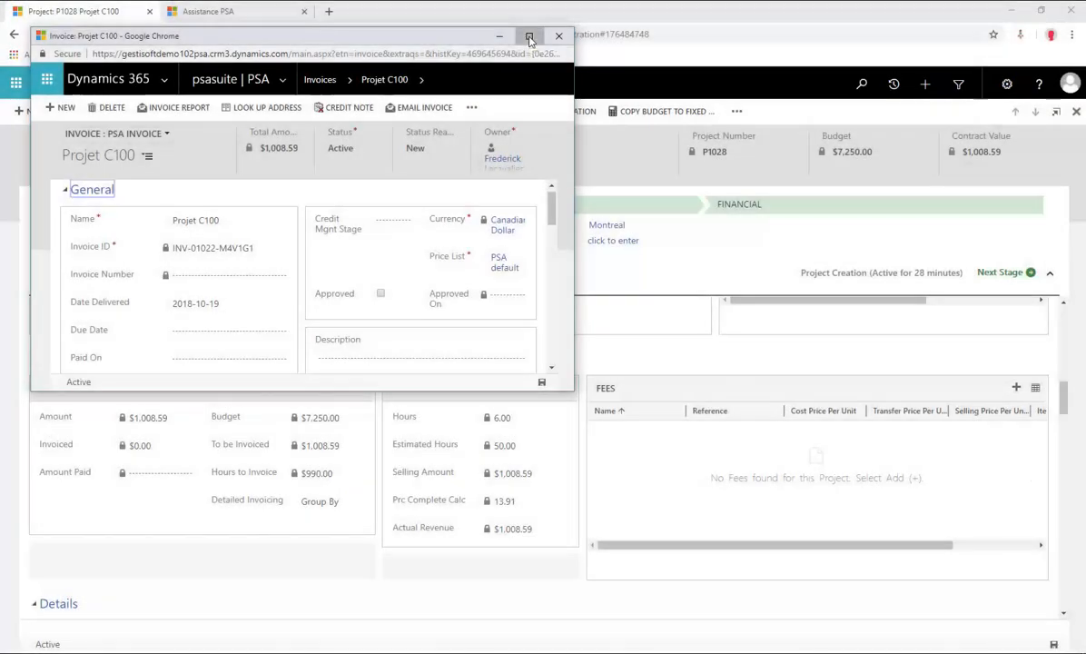
Step: Enlarge the Projet C100 invoice, run its Invoice_1_US report, review the printed layout and close the report
click(529, 37)
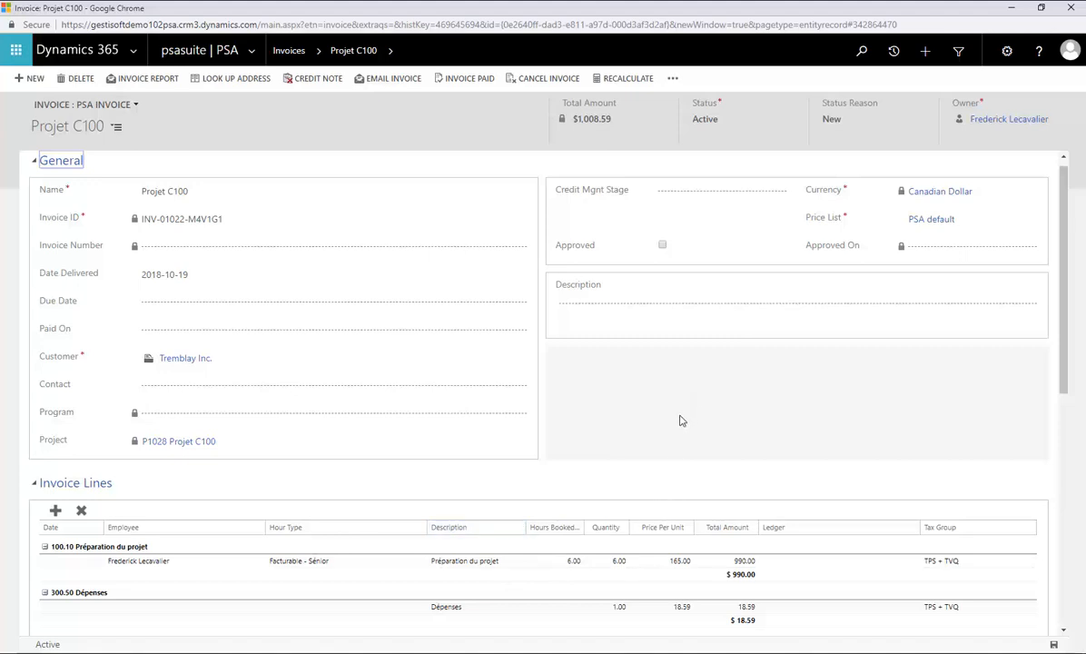
click(671, 80)
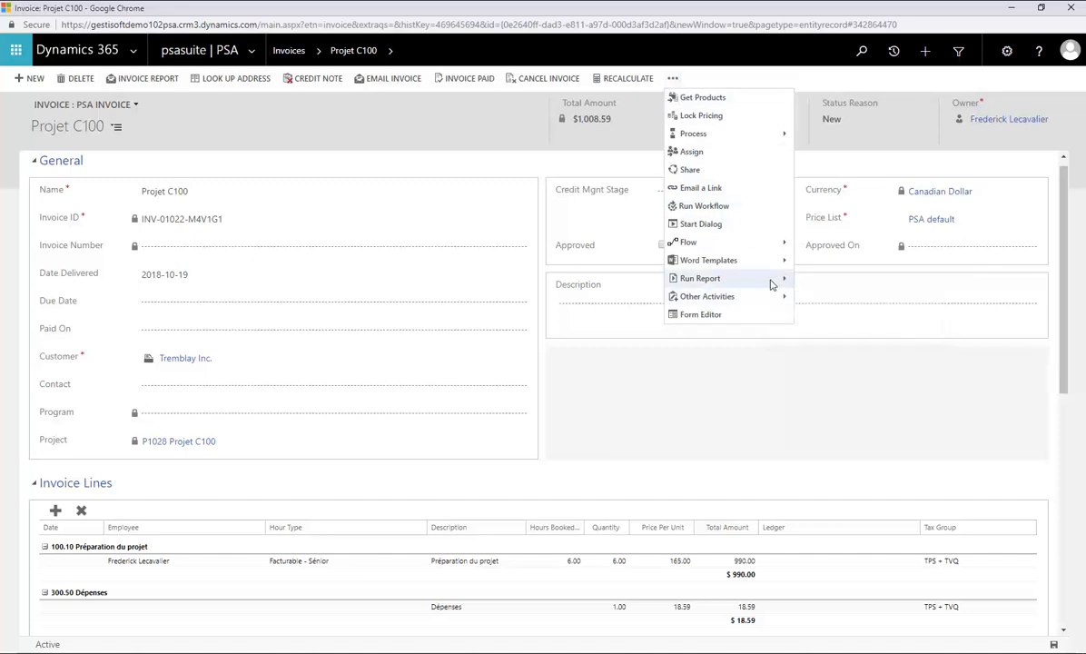
mouse_move(779, 287)
click(828, 310)
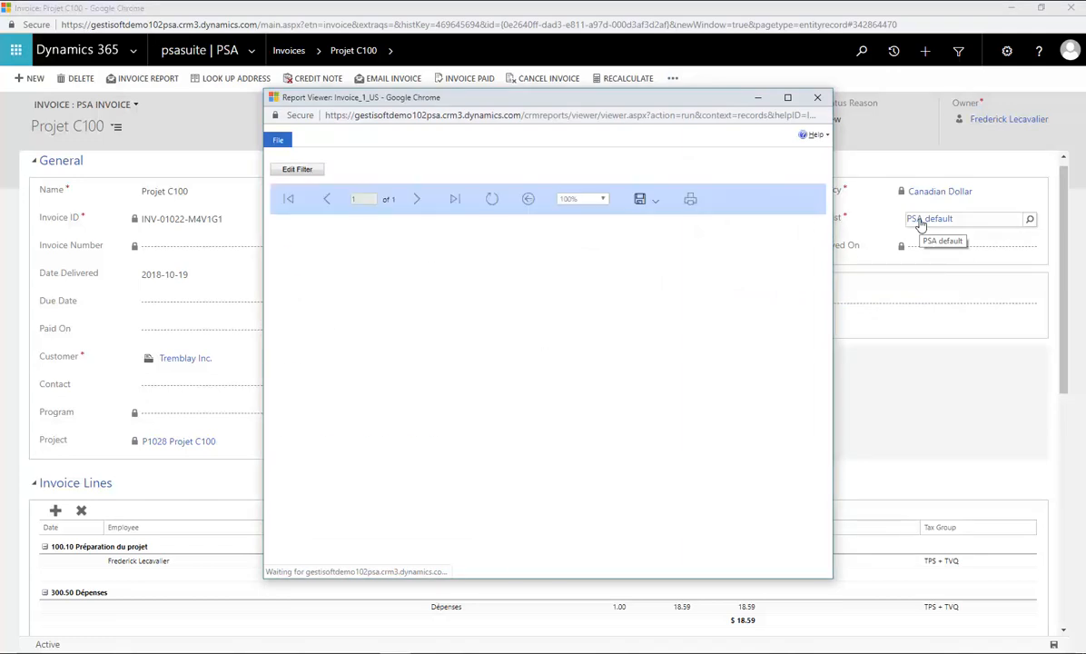
scroll(640, 380, down, 3)
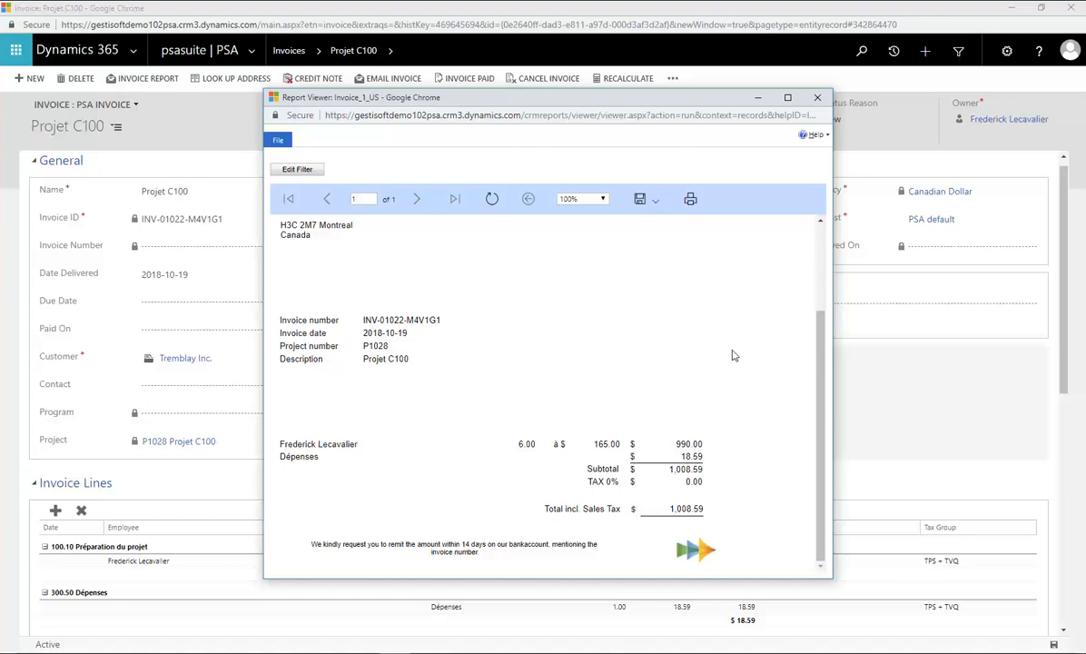
click(815, 105)
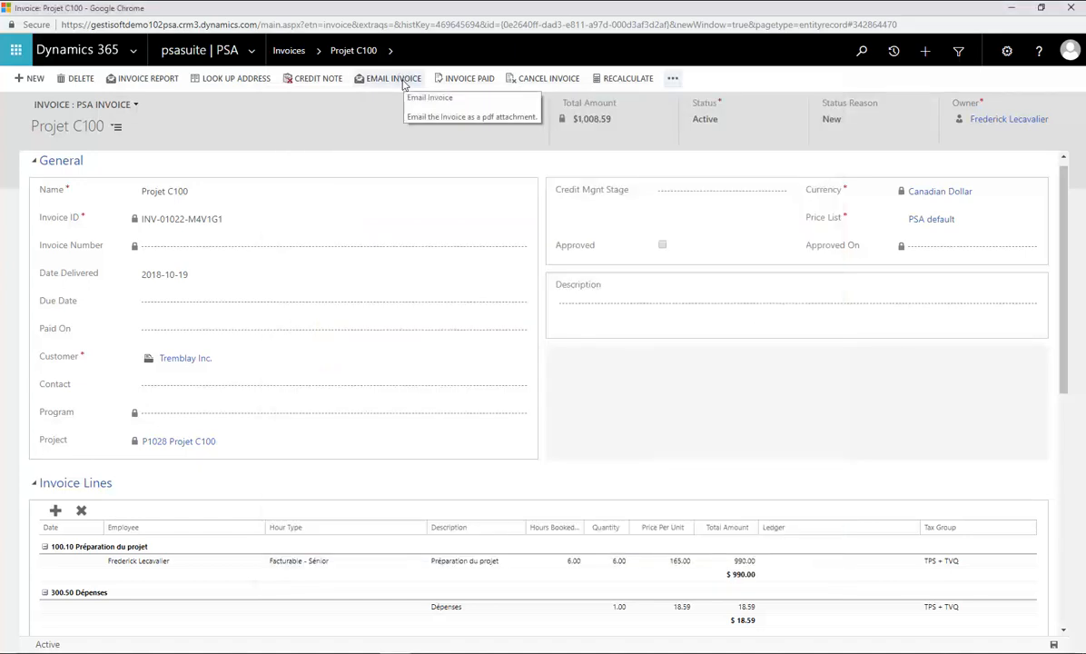
Step: Mark the Projet C100 invoice as approved and try to email it
click(404, 85)
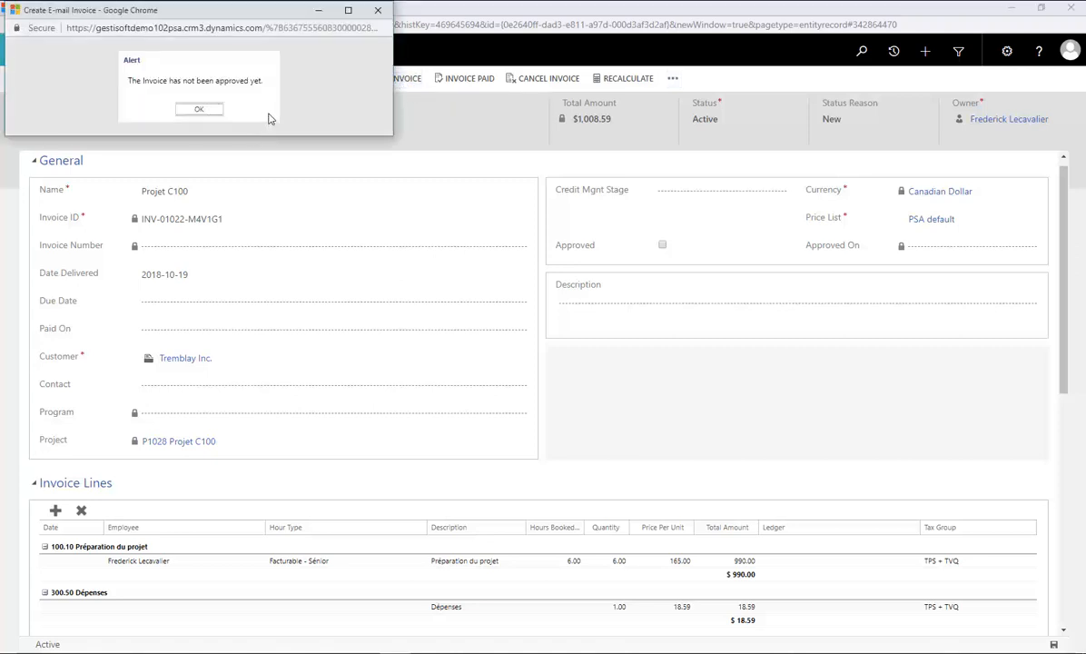
click(199, 111)
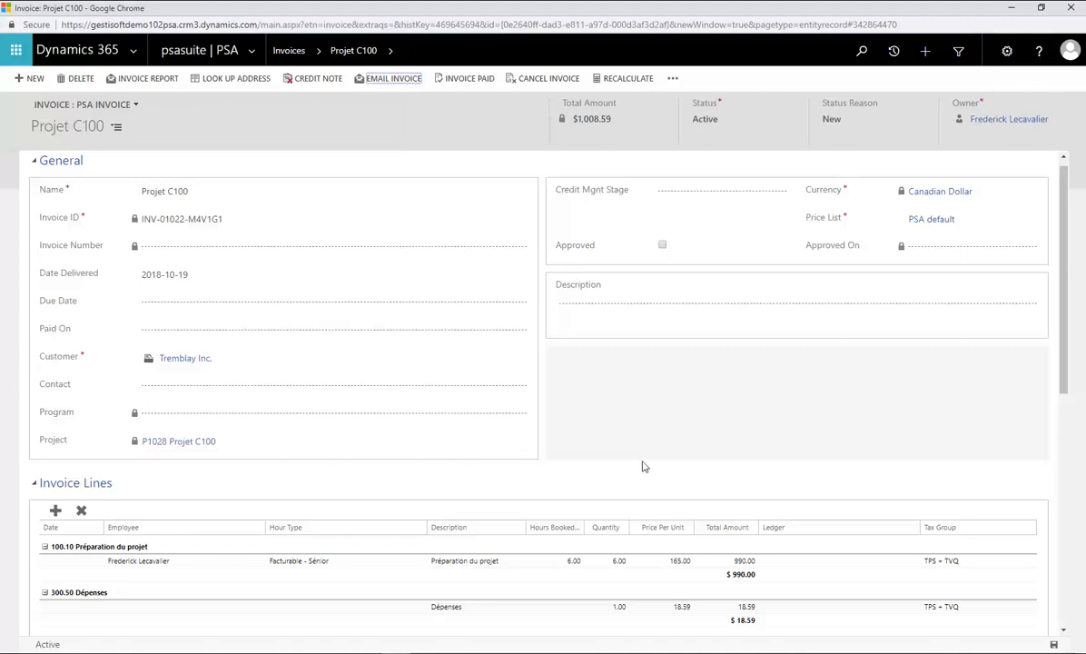
click(663, 247)
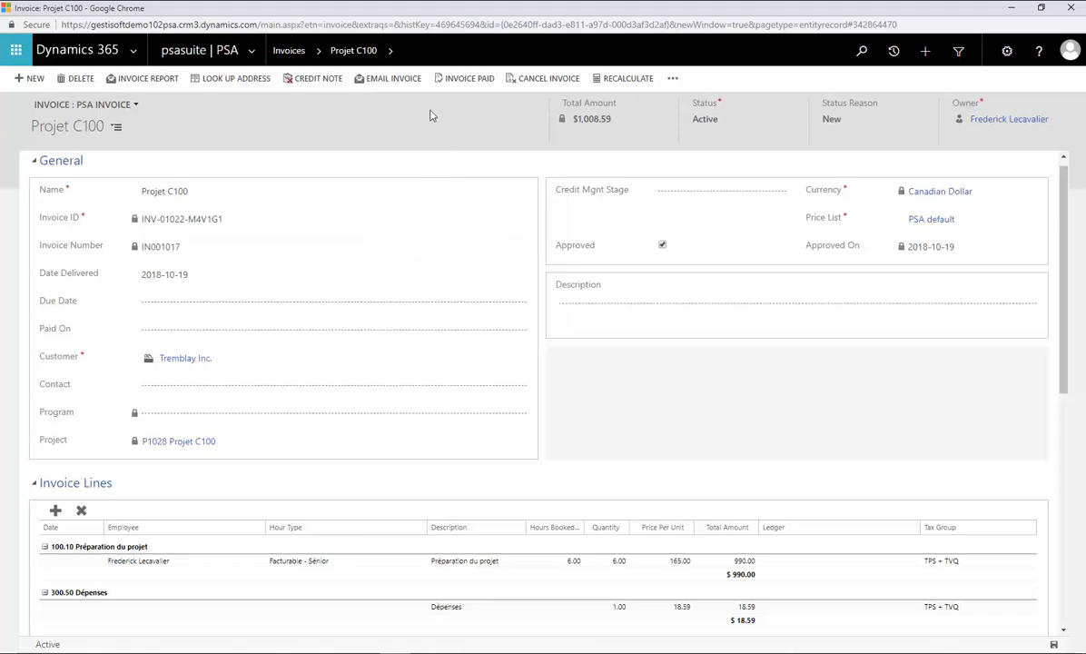
click(410, 86)
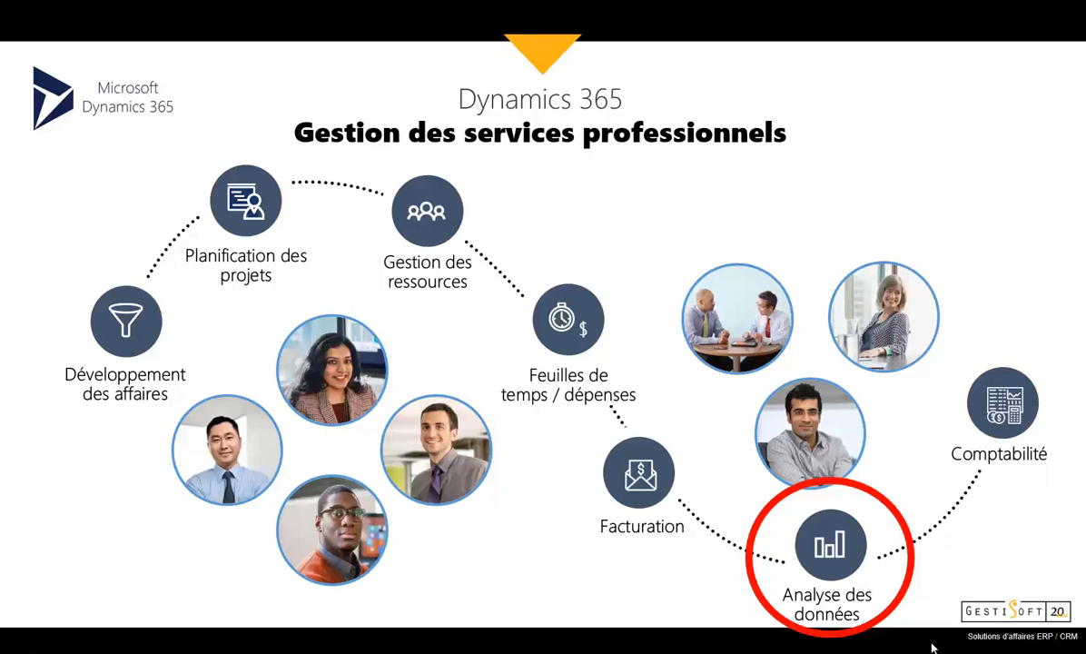
key(Right)
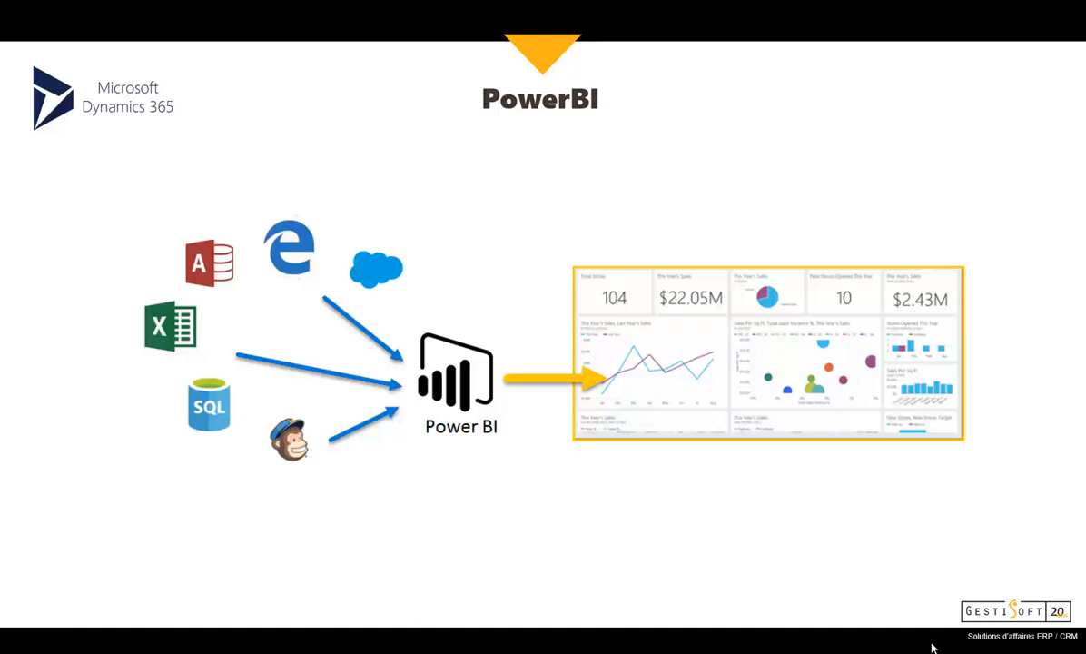
key(Right)
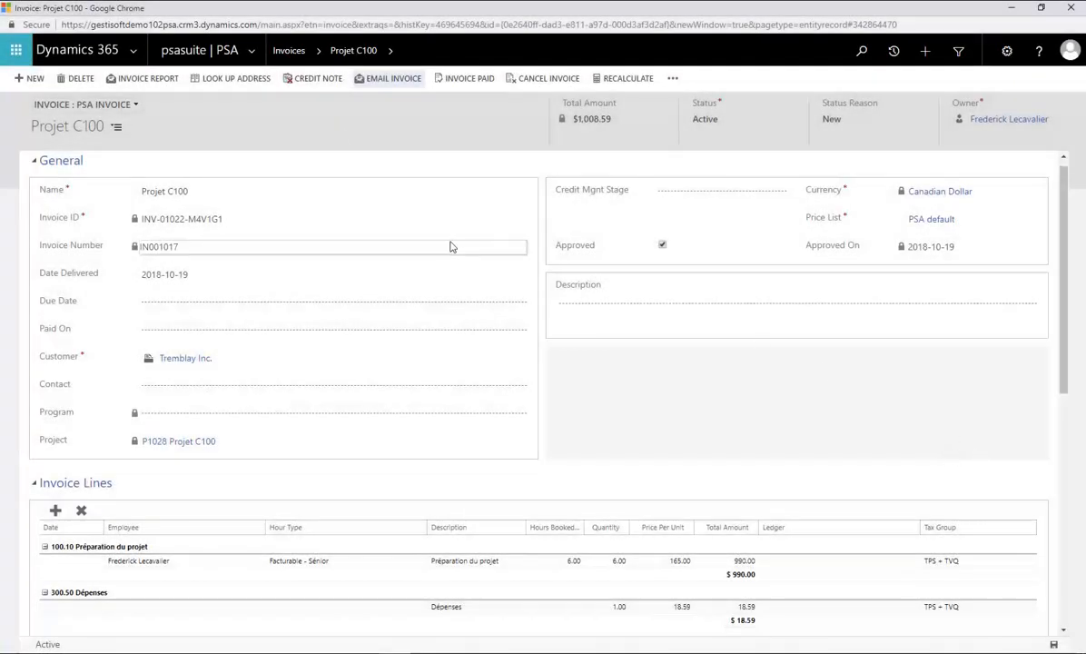
Step: Go to the dashboards and display the Performance dashboard with its Power BI report
click(255, 54)
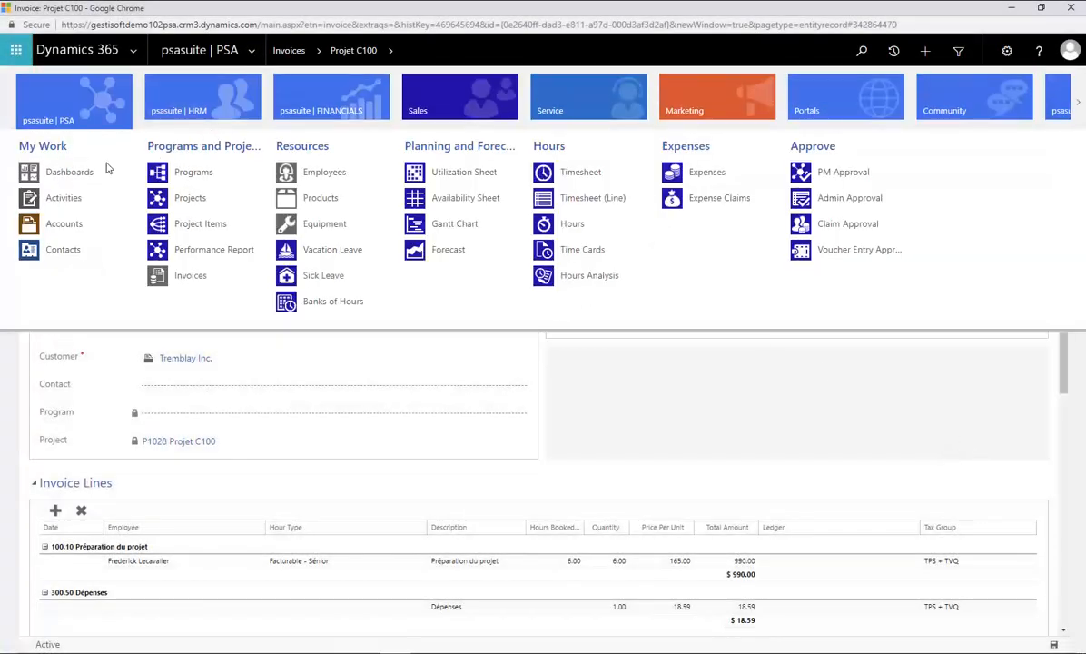
click(69, 173)
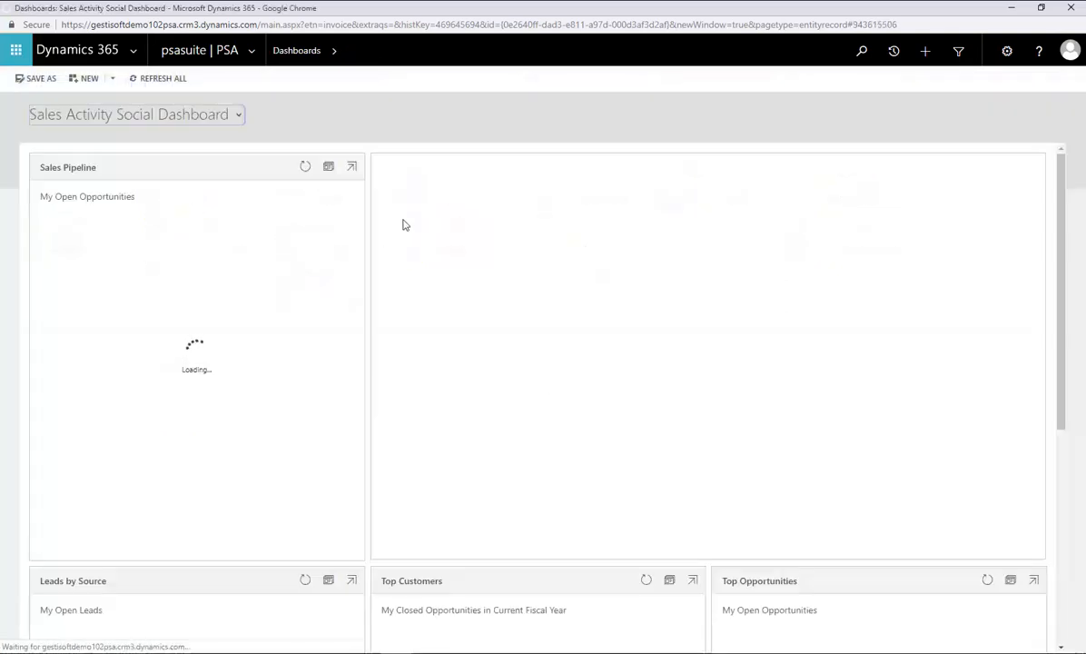
click(236, 117)
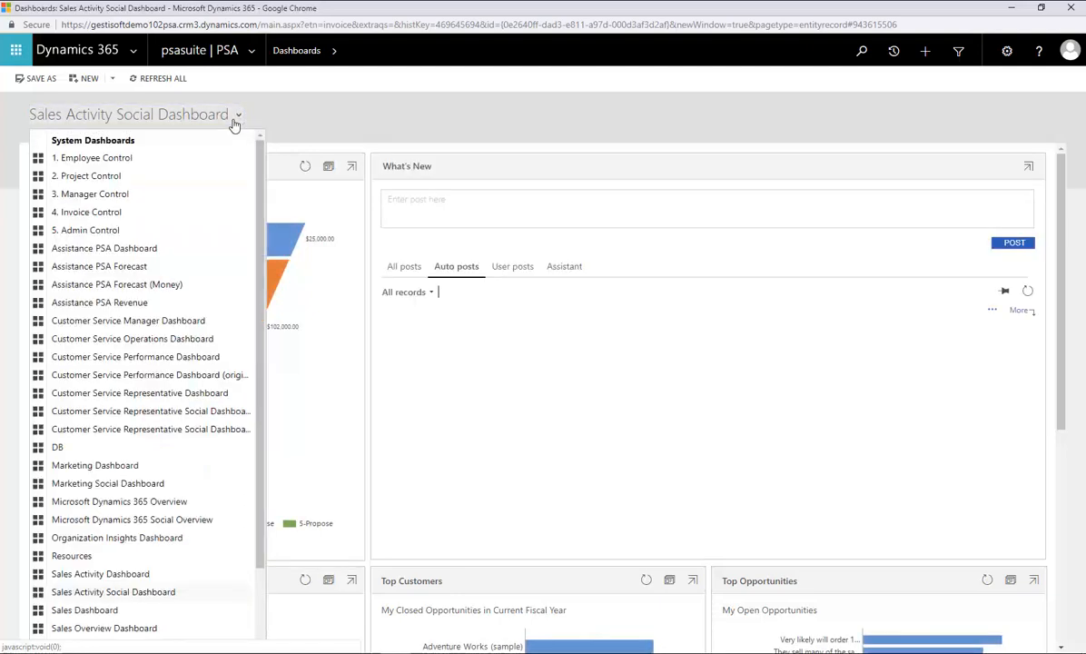
scroll(109, 346, down, 1)
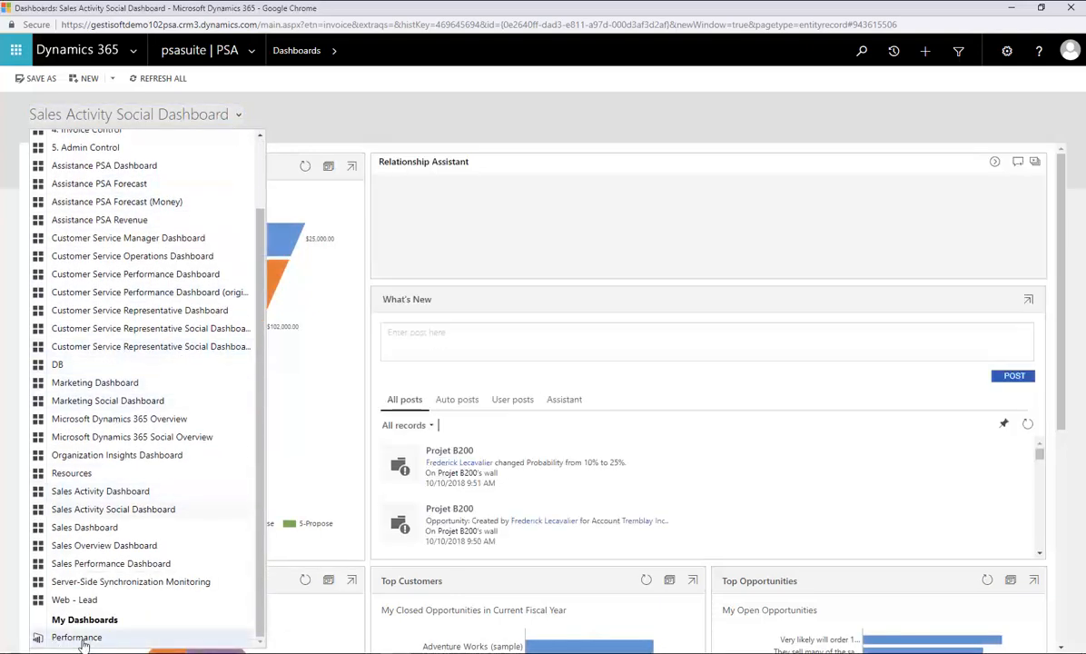
click(76, 637)
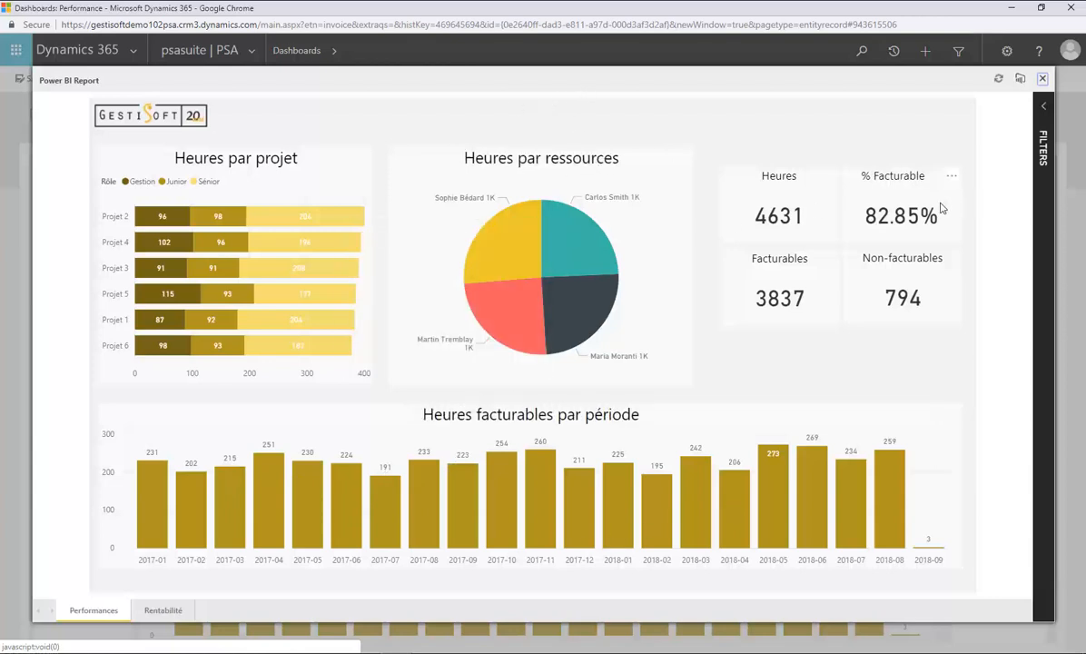
Step: Filter the Performances report by three different resources in turn using the Heures par ressources chart
click(572, 253)
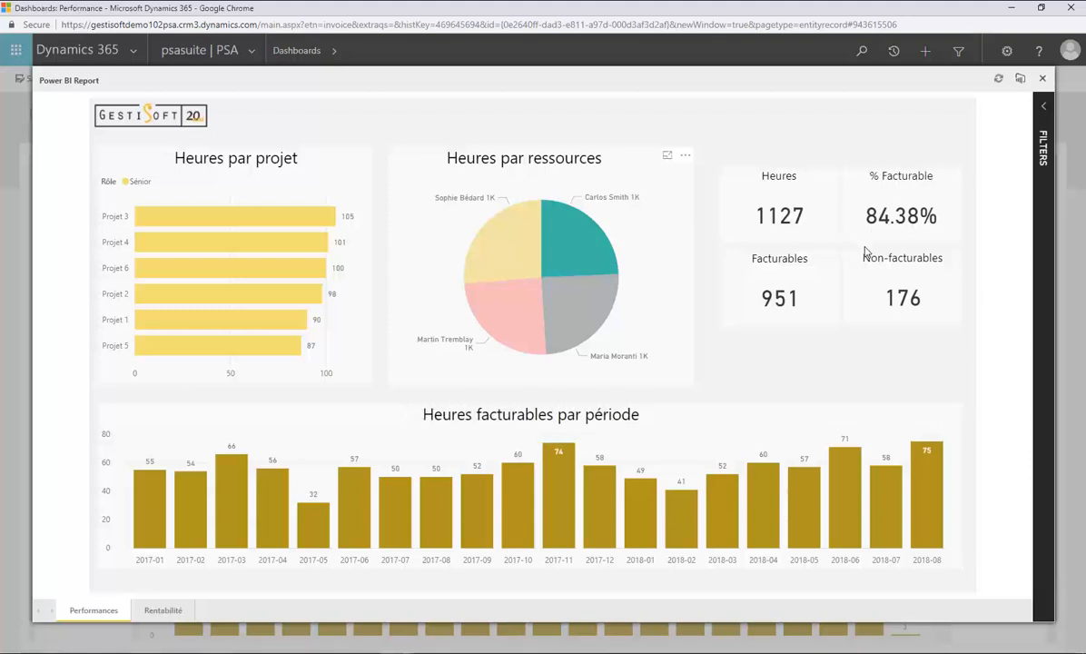
click(582, 314)
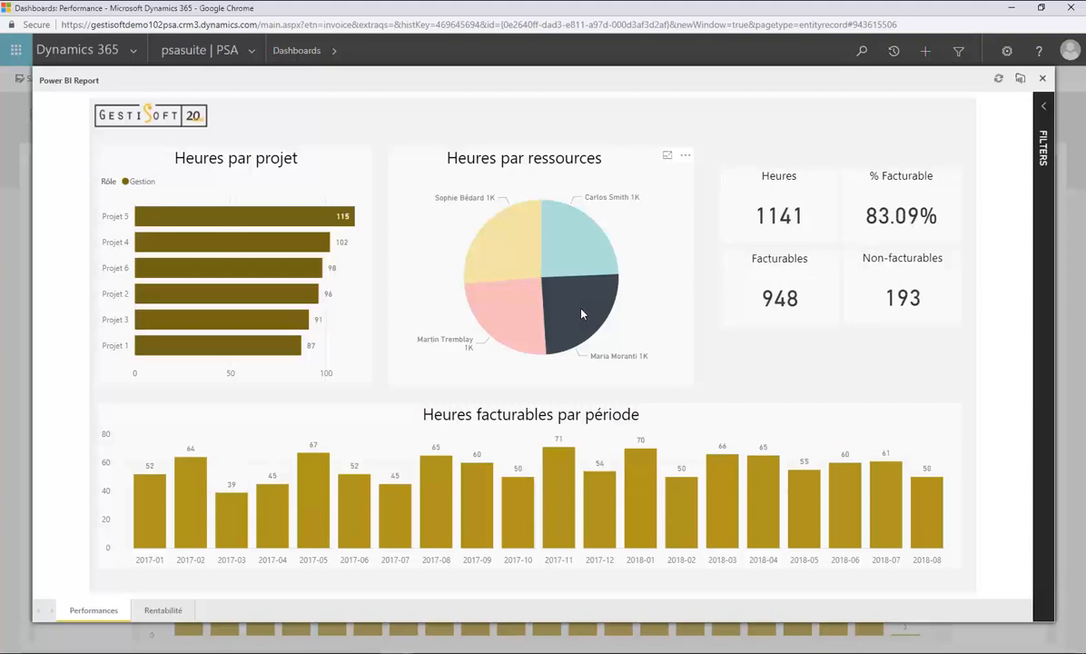
click(507, 322)
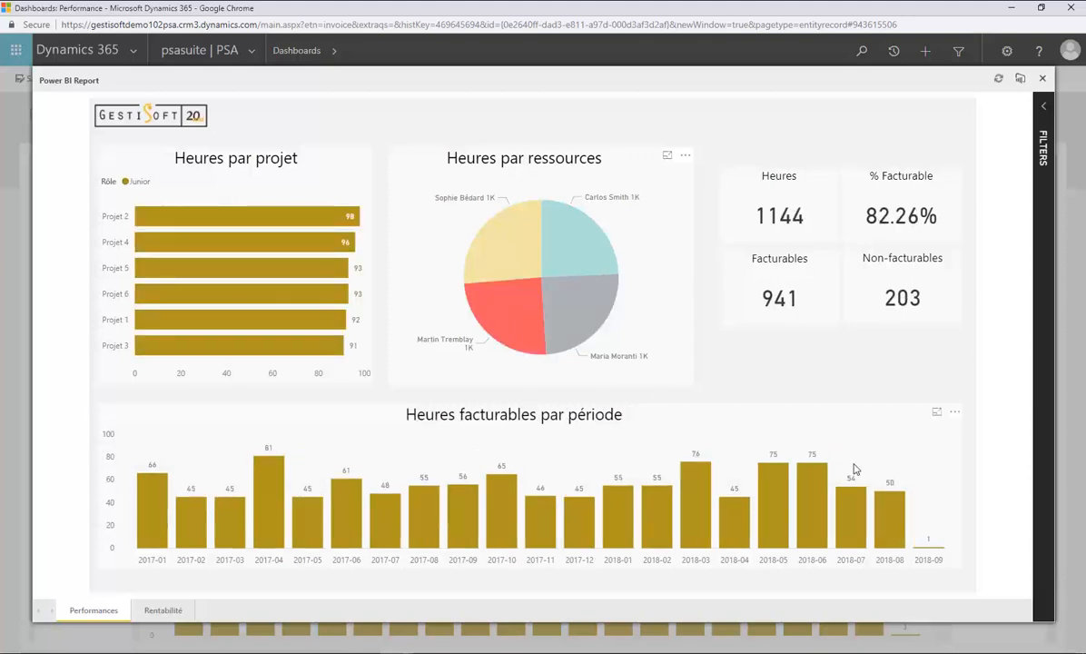
Step: Filter the Performances report by the periods 2018-08, 2018-07 and 2018-06 in turn, viewing the hours per client for 2018-06
click(899, 519)
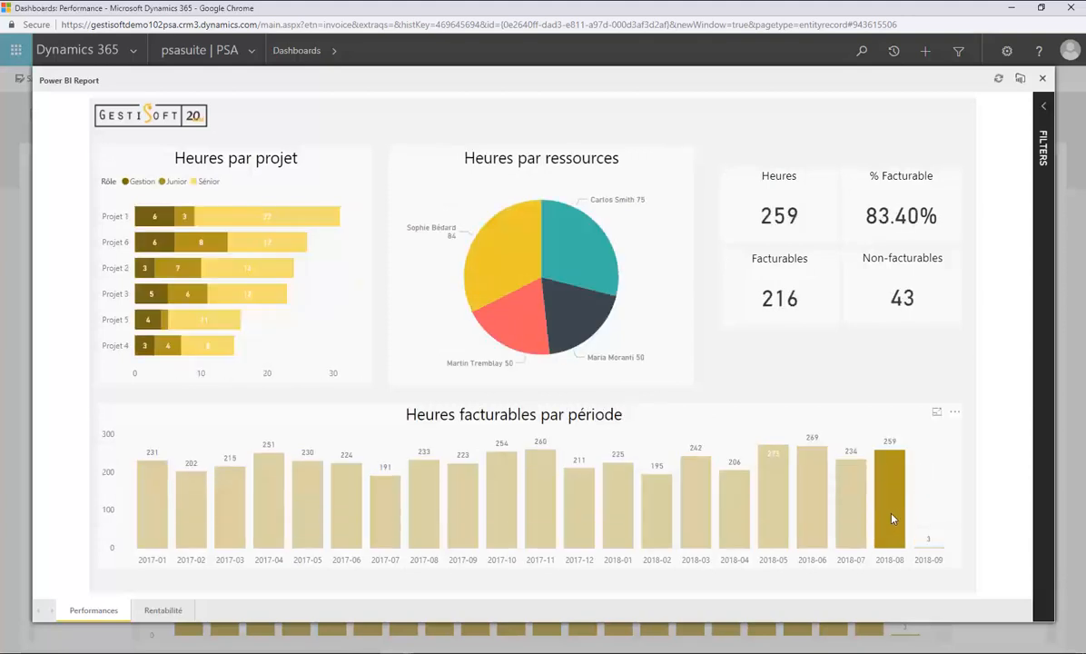
click(846, 525)
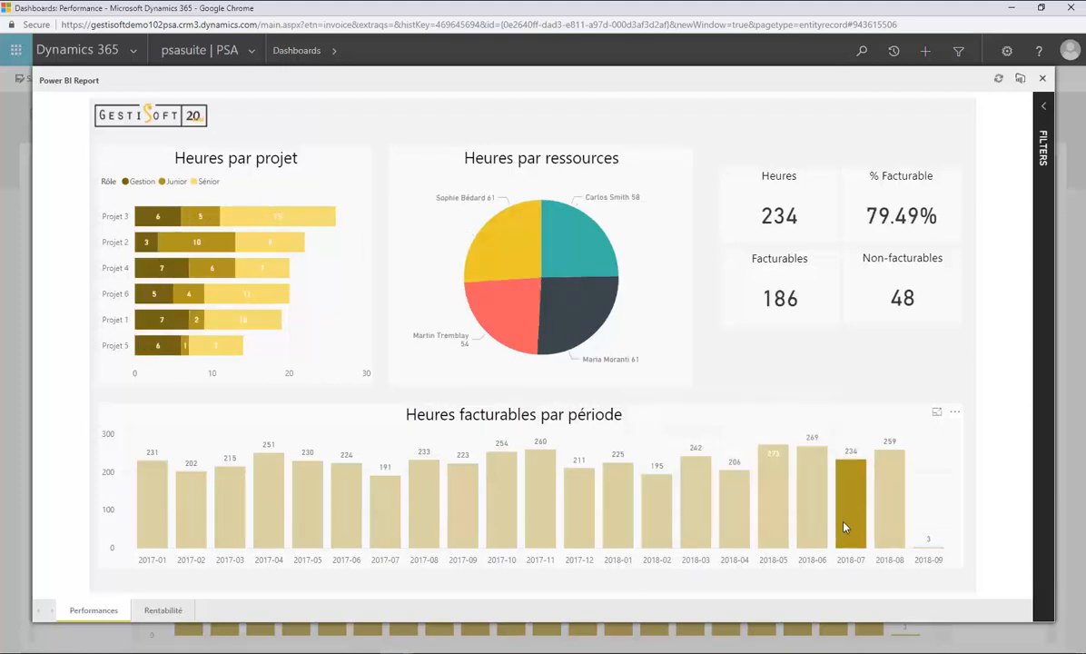
mouse_move(816, 528)
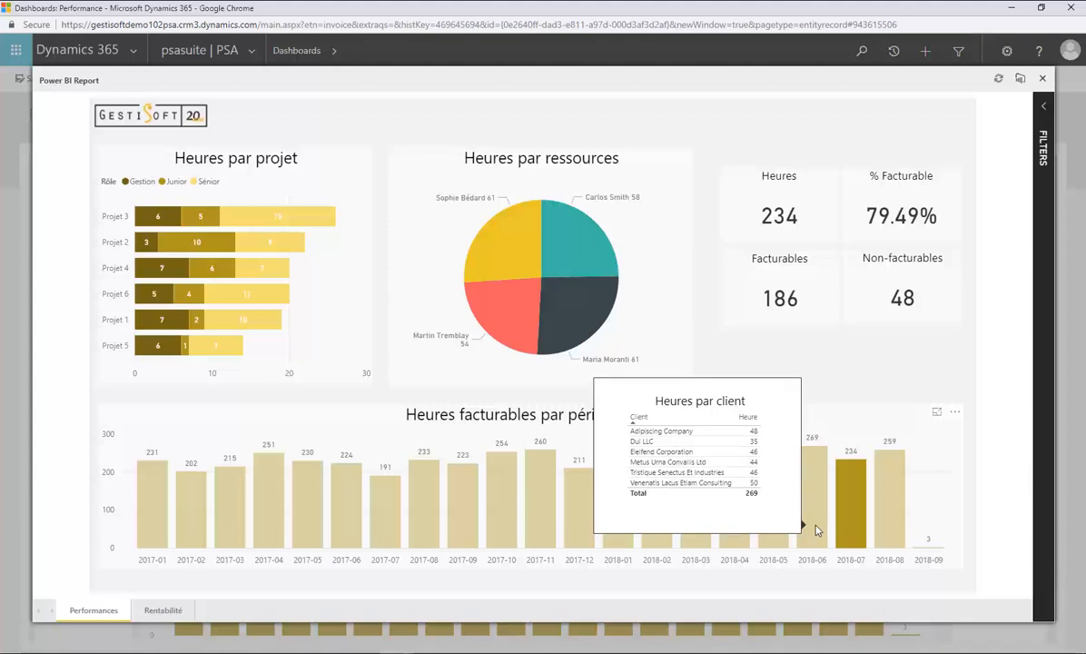
click(815, 523)
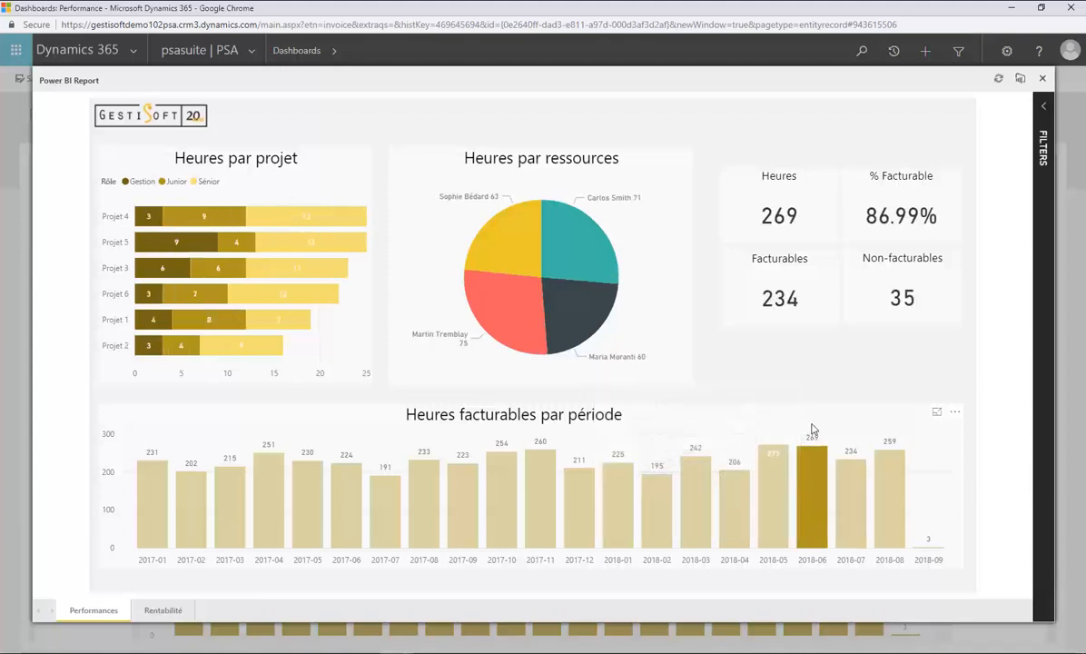